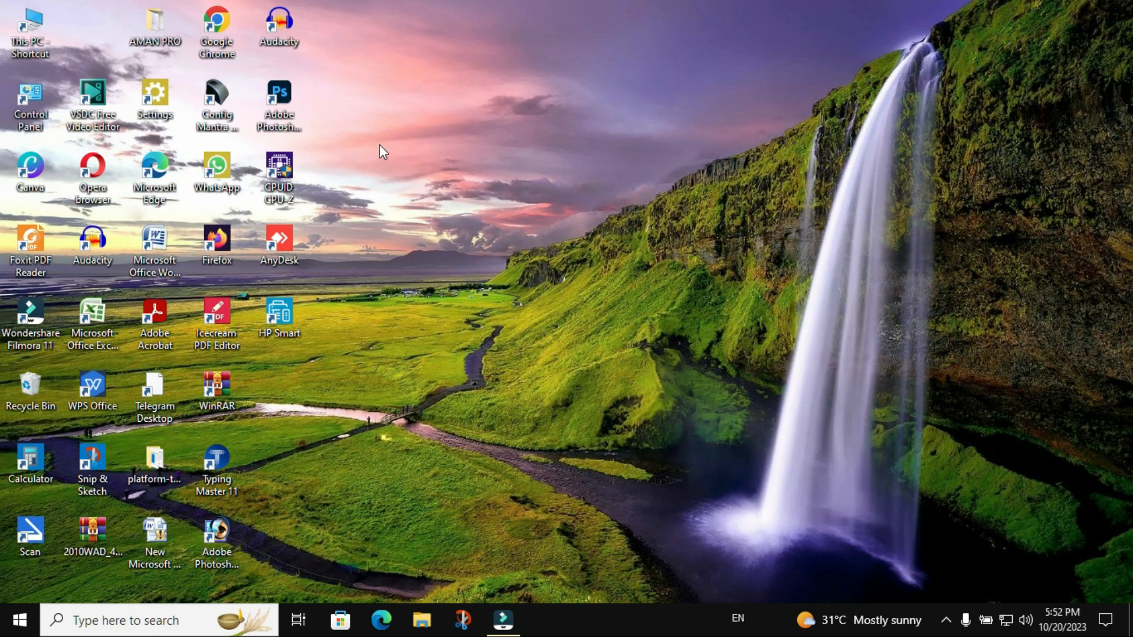
Step: Switch to Google Chrome, search Google for "udise plus" and open the UDISE+ site's login page for all modules
double_click(218, 25)
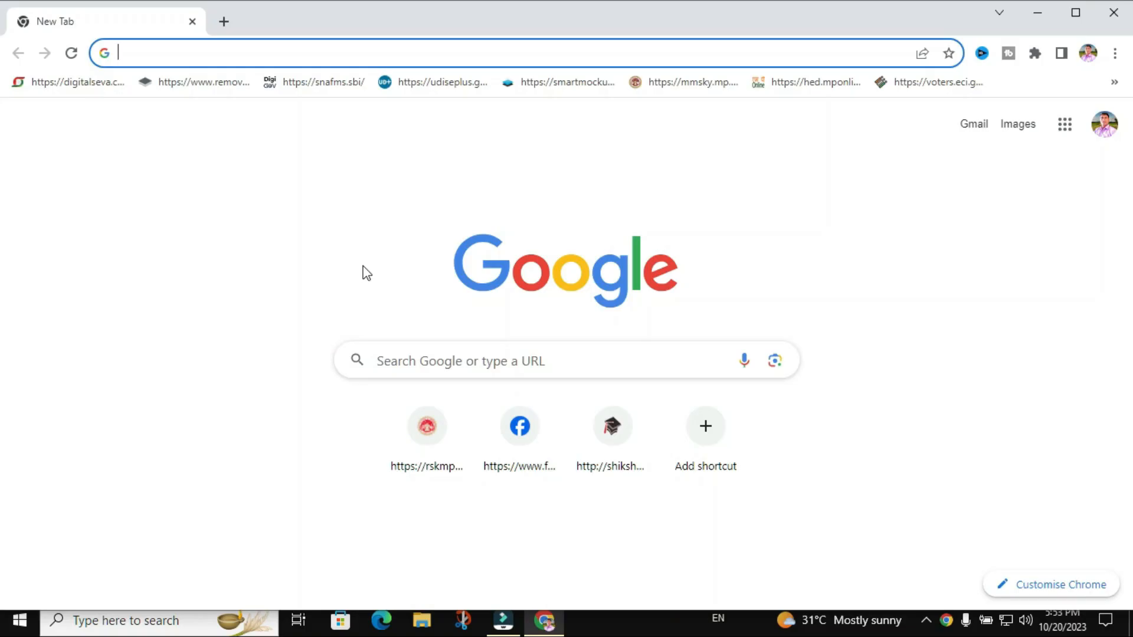
click(552, 362)
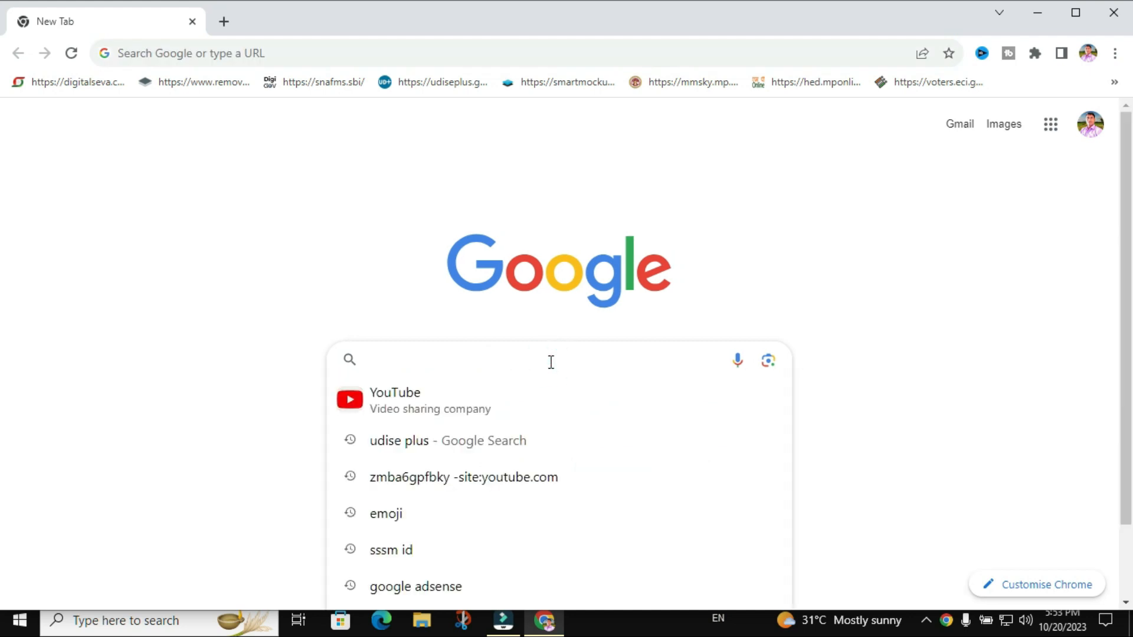
click(408, 443)
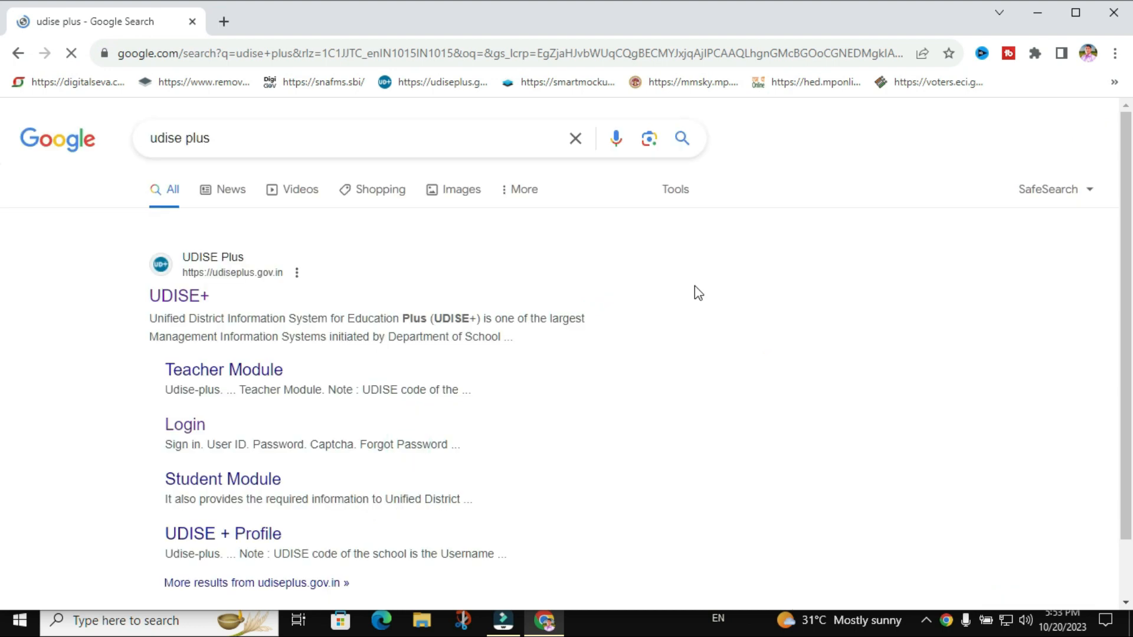
click(182, 298)
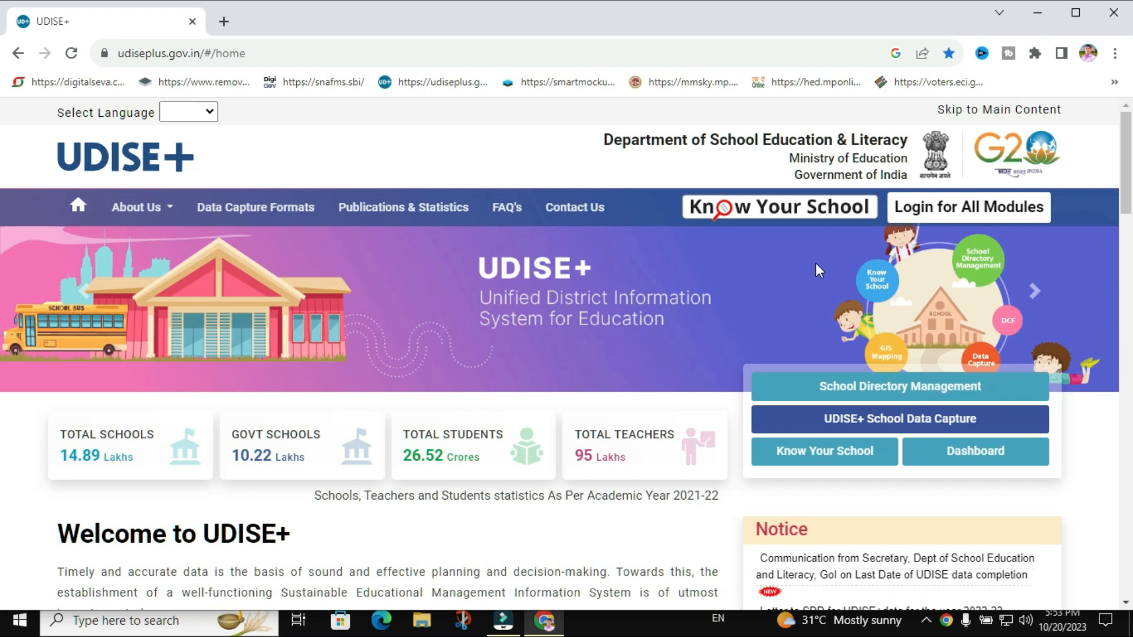
click(980, 211)
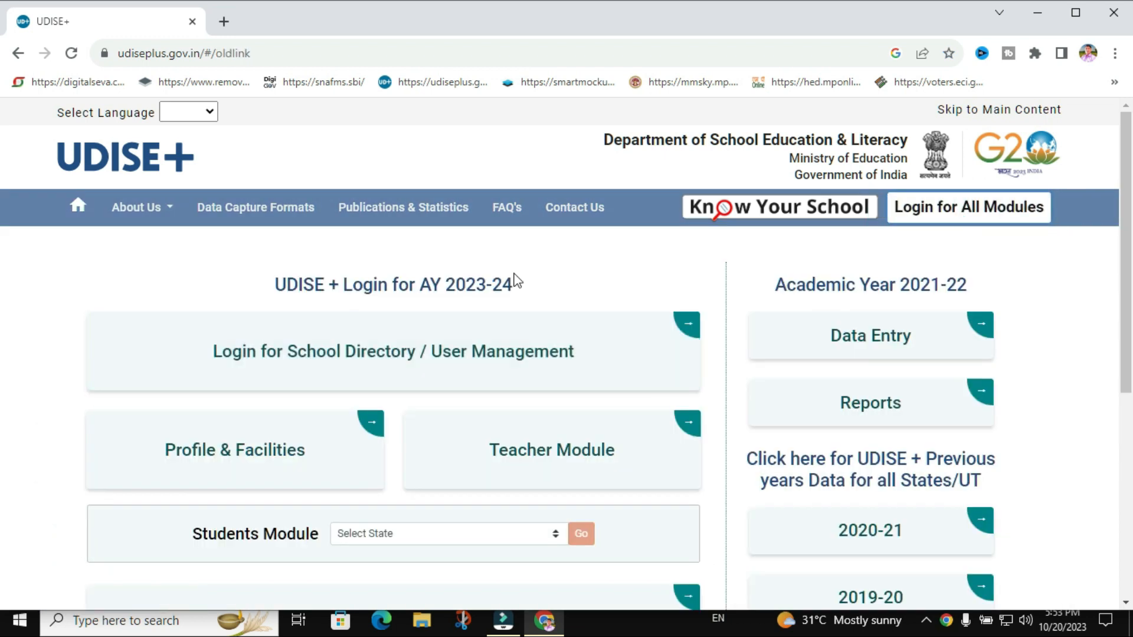
Step: Select Madhya Pradesh for the Students Module and open its SDMS sign-in page
scroll(362, 323, down, 3)
scroll(307, 172, up, 3)
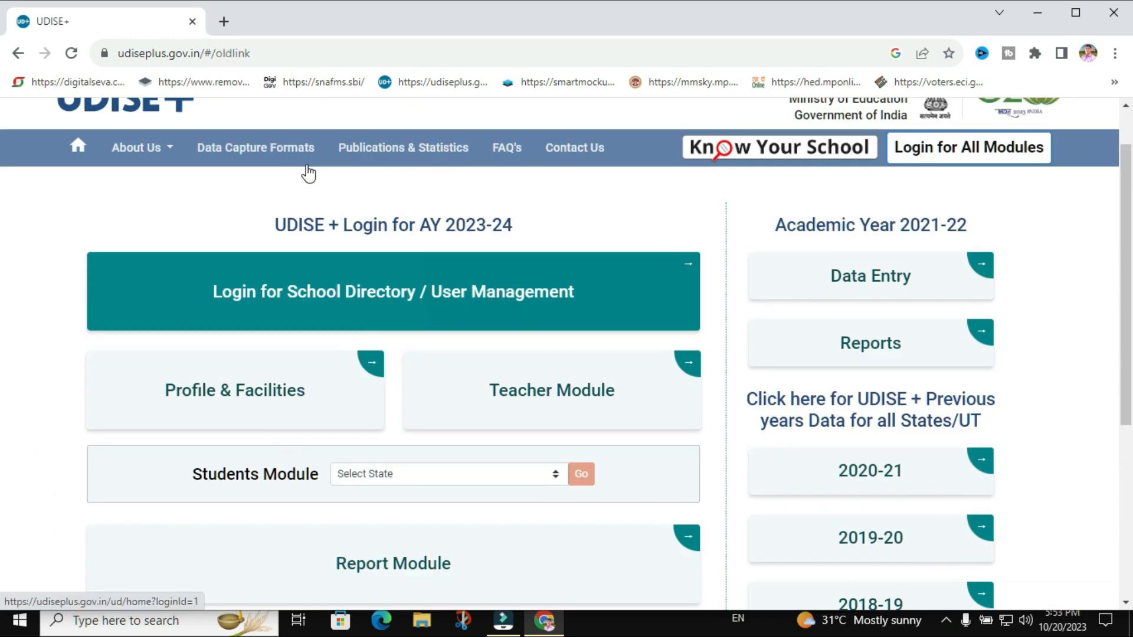
scroll(306, 177, down, 3)
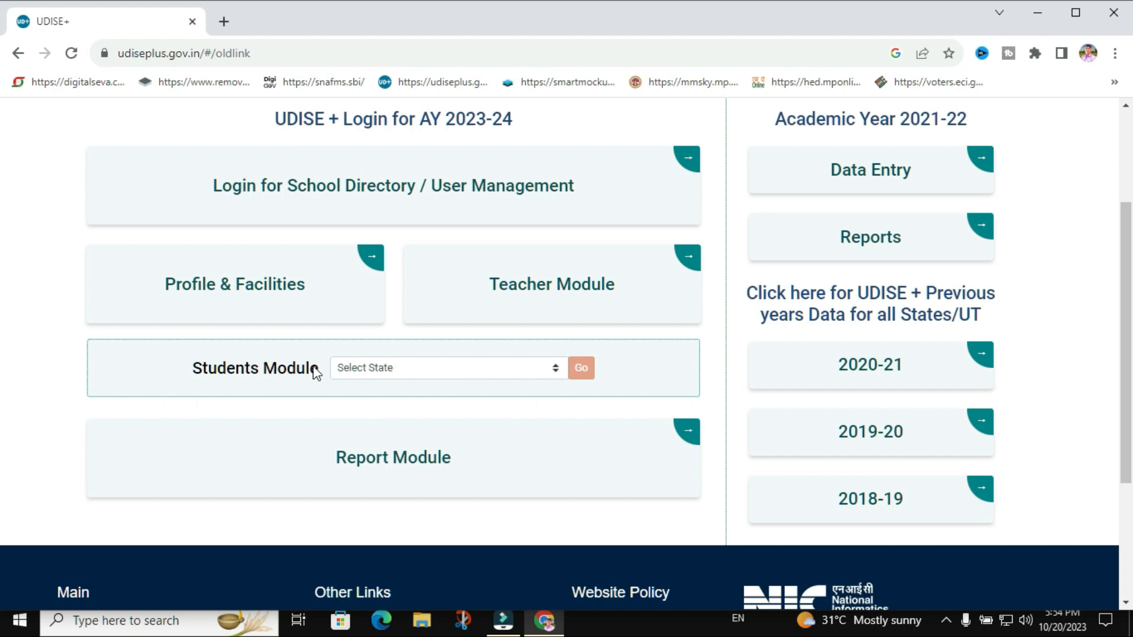
click(559, 369)
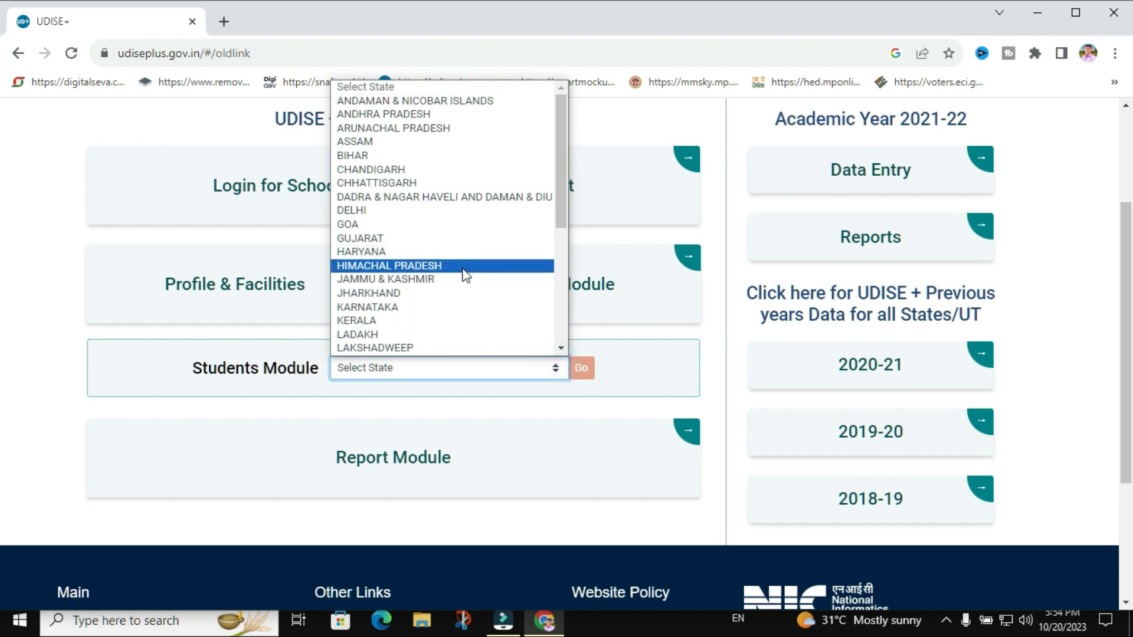
scroll(463, 273, down, 5)
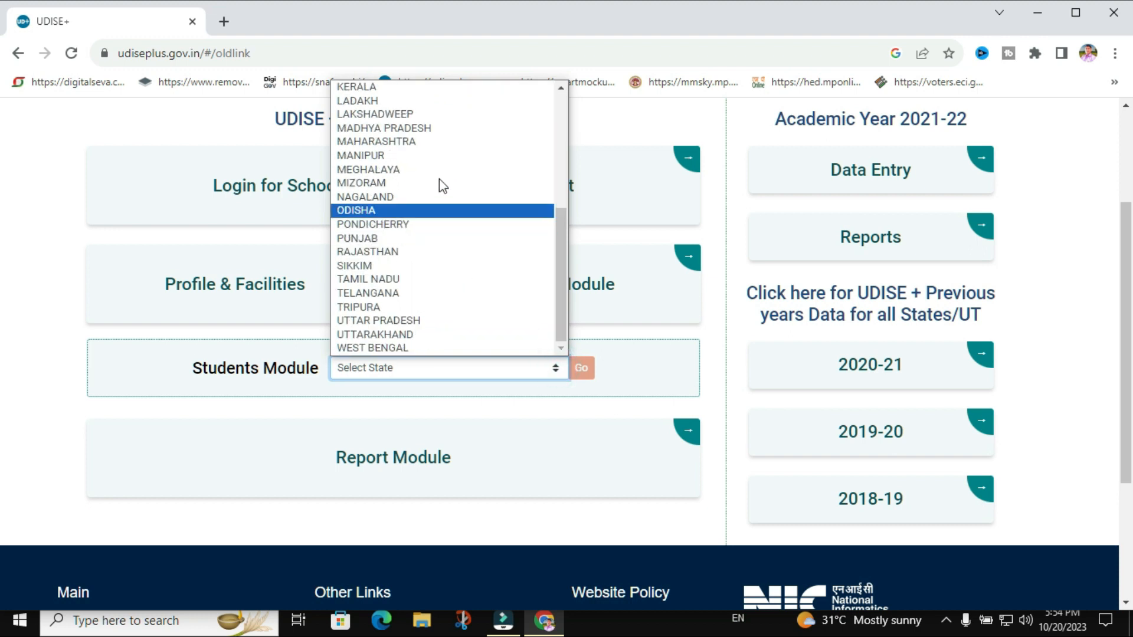
click(435, 136)
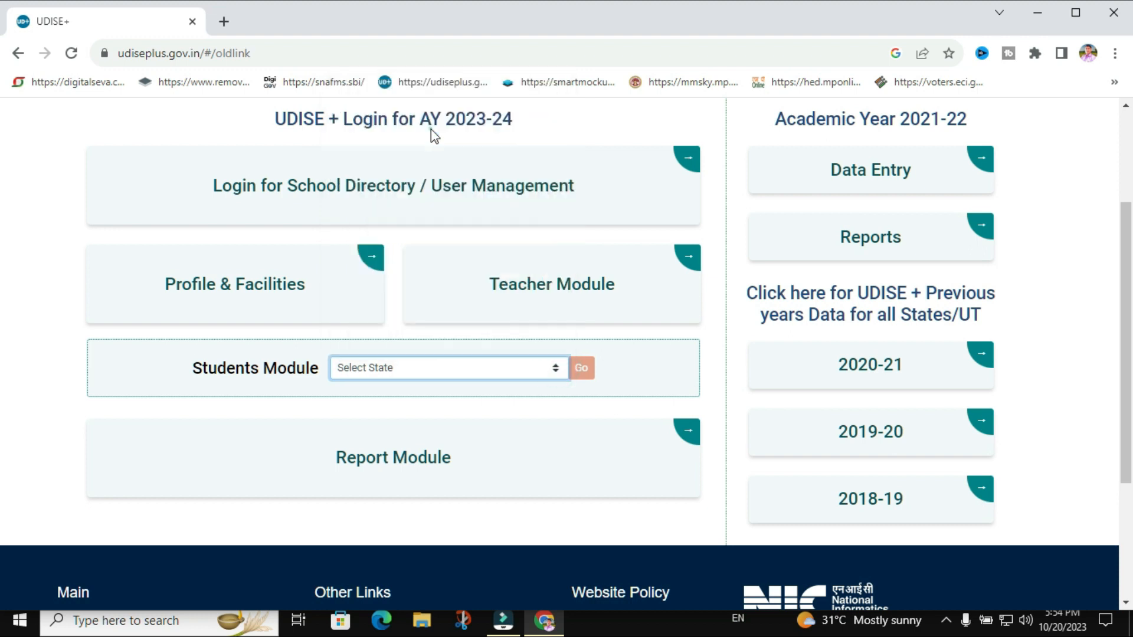
click(583, 369)
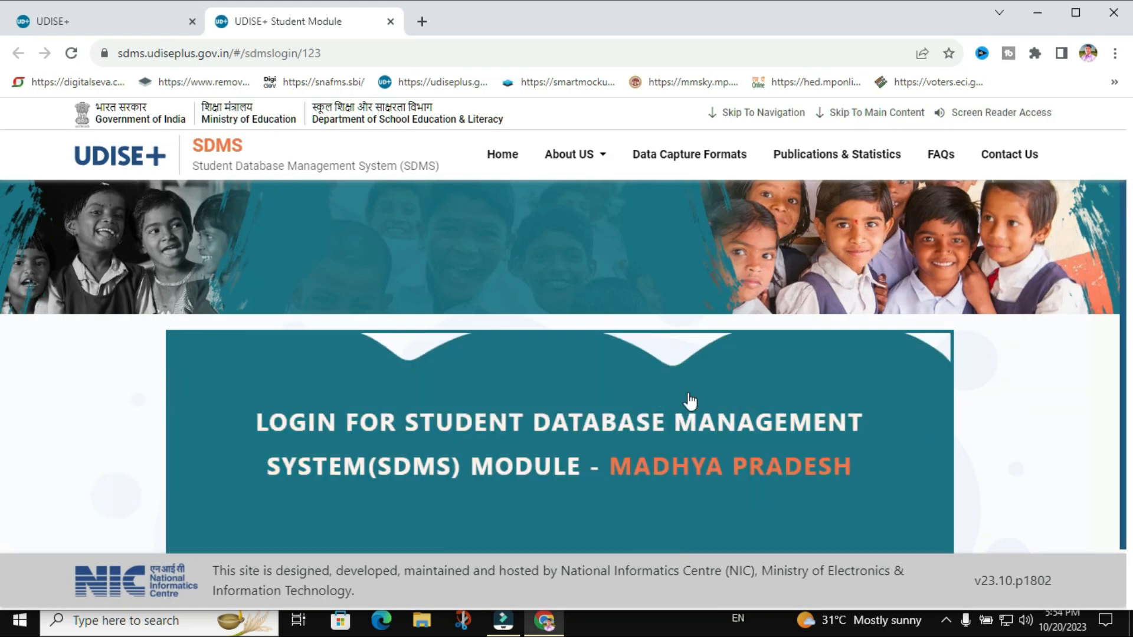
click(688, 465)
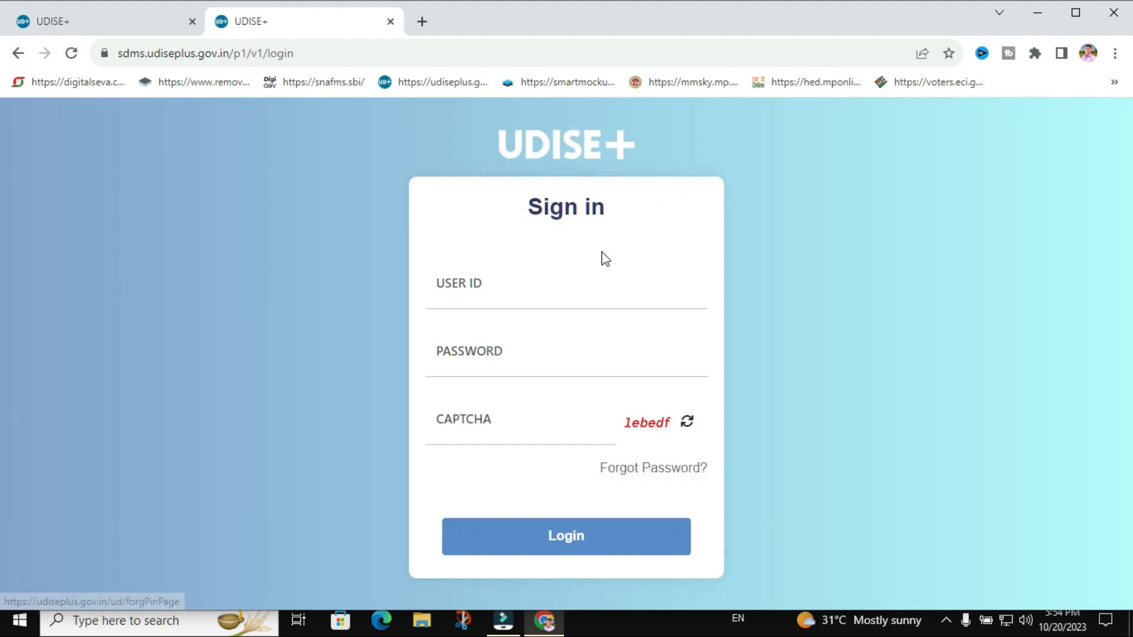
Step: Sign in to the student module with the school's user ID, the account password and the displayed captcha
click(506, 299)
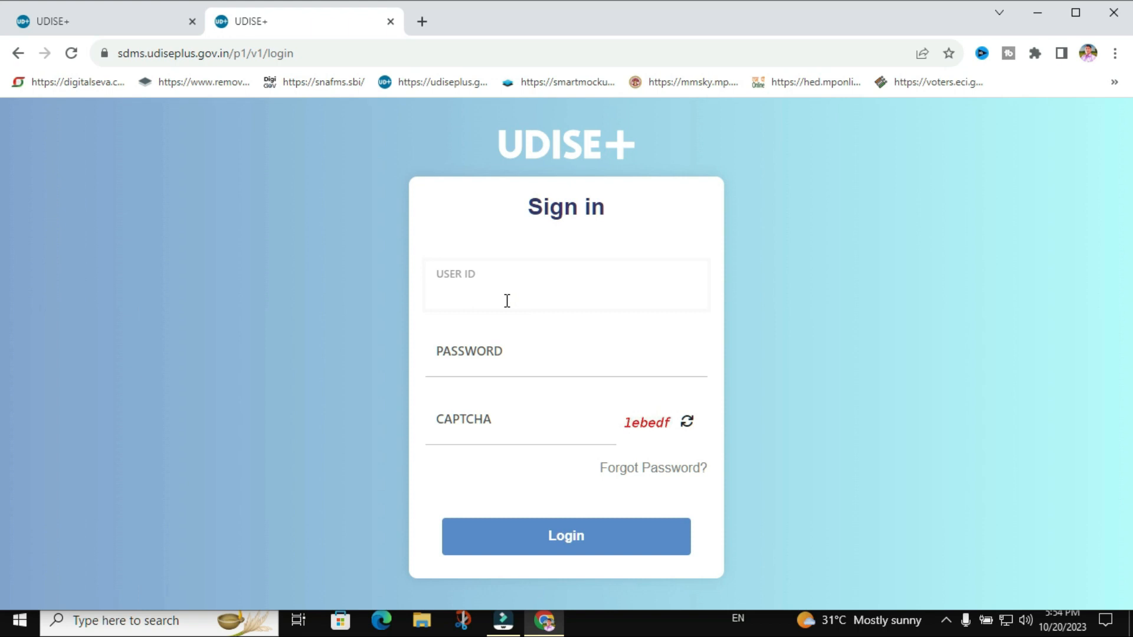
click(506, 300)
text(2307)
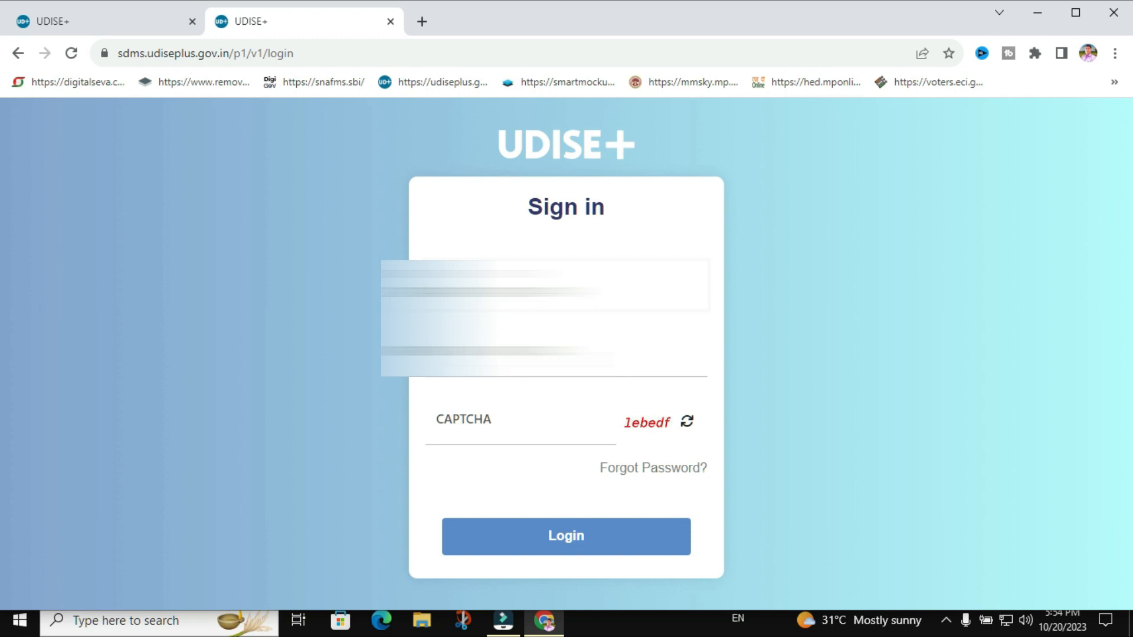
key(Tab)
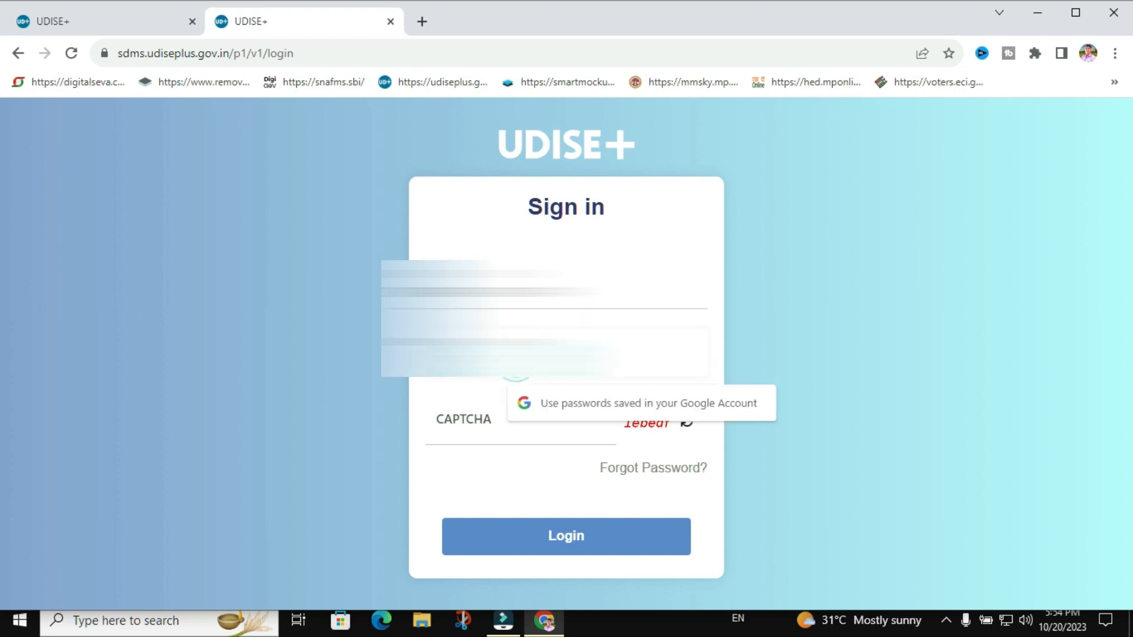
click(473, 368)
click(897, 281)
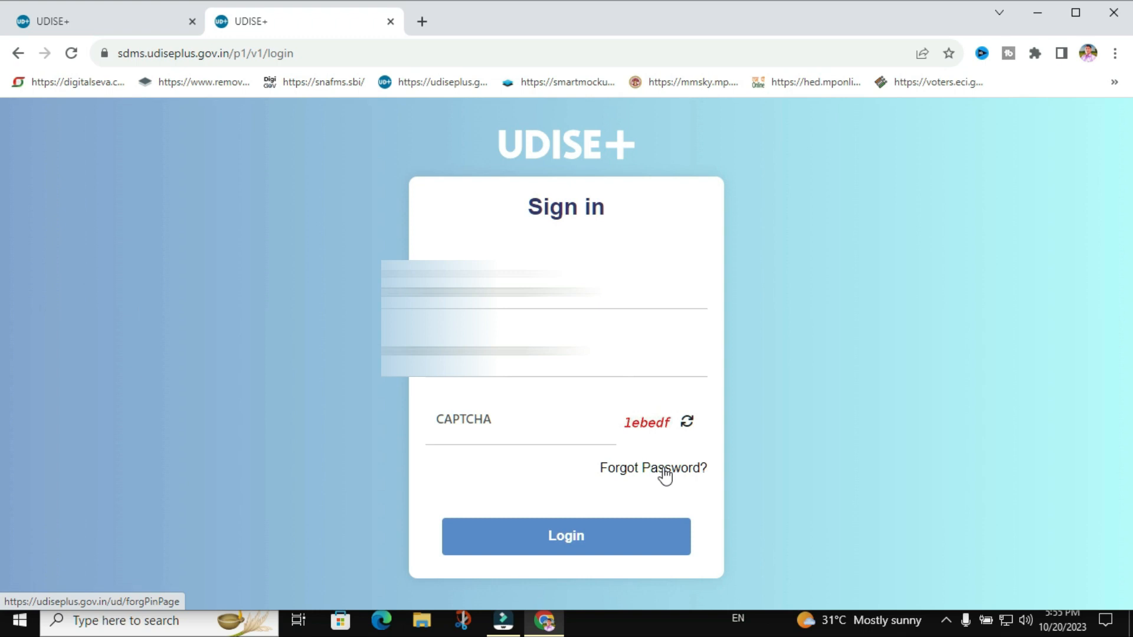
click(510, 356)
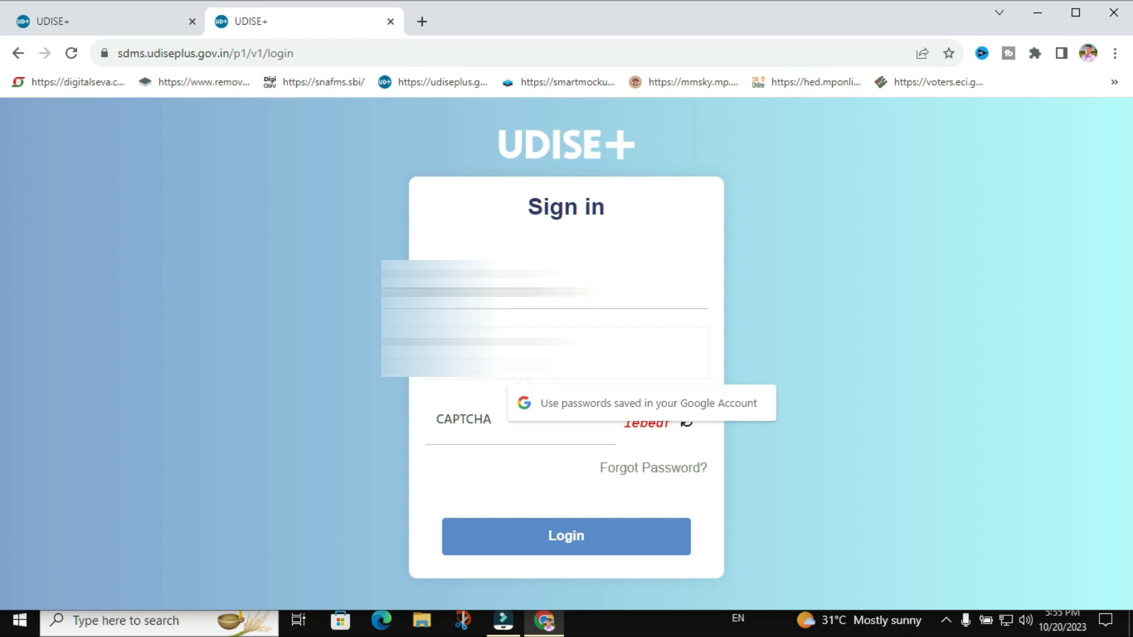
text(•)
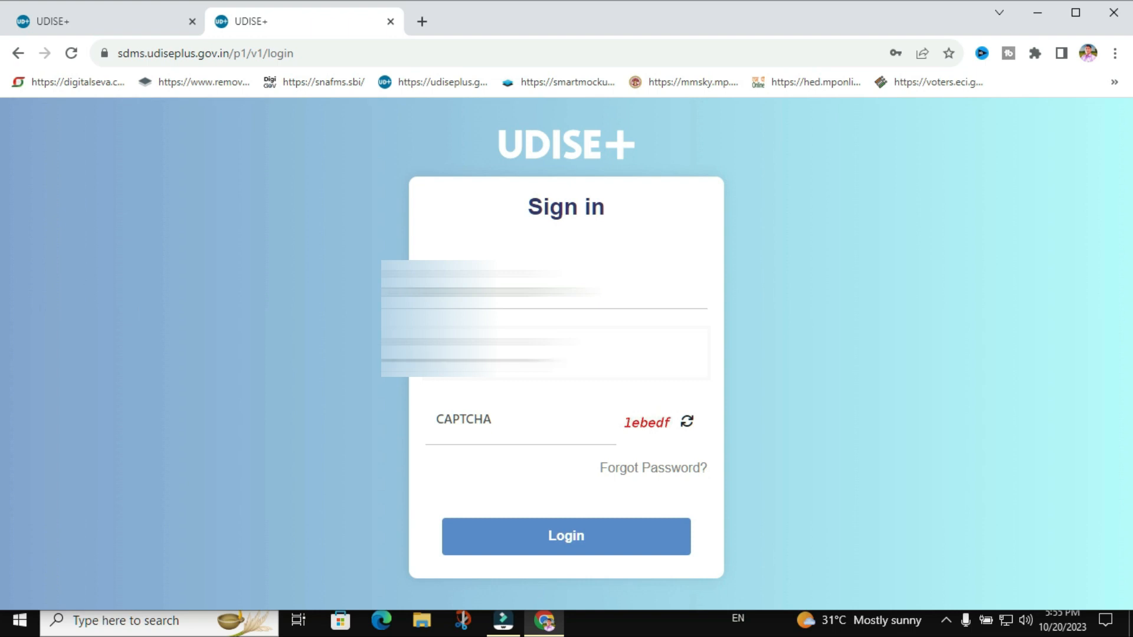
click(500, 435)
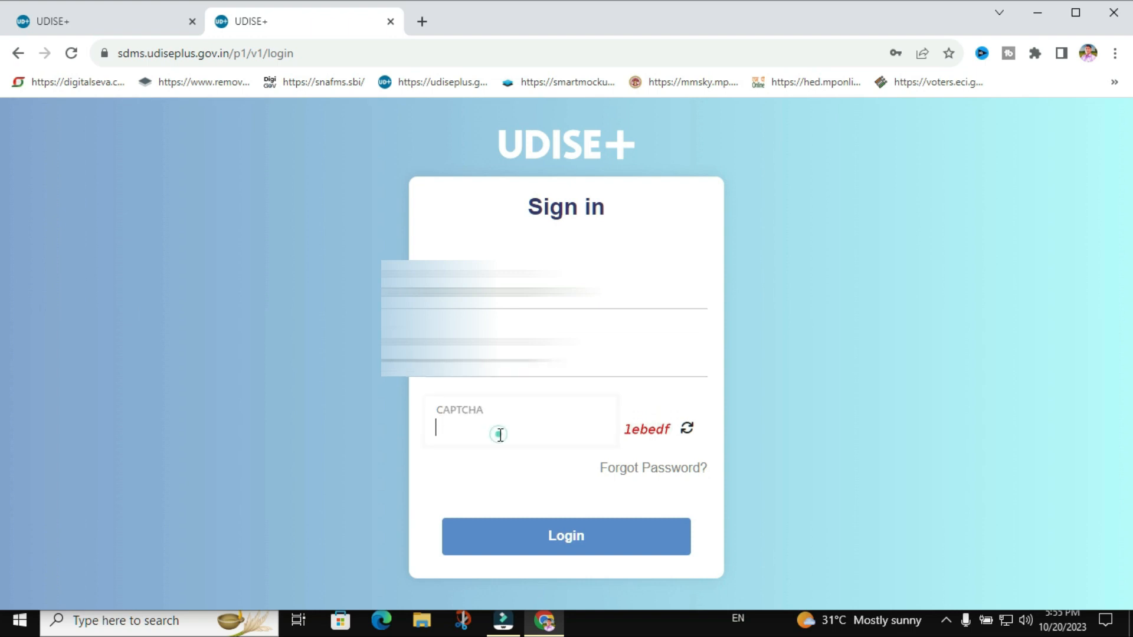
text(1ebedf)
click(580, 538)
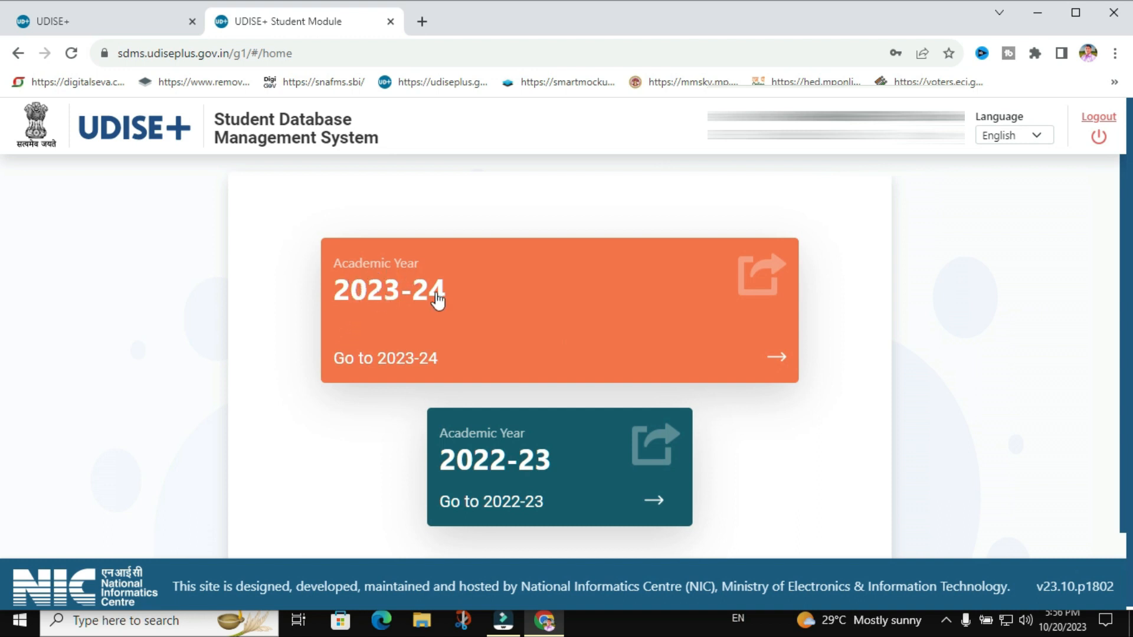
Step: Enter academic year 2023-24, dismissing the School Information dialog, and open Section Management
click(779, 356)
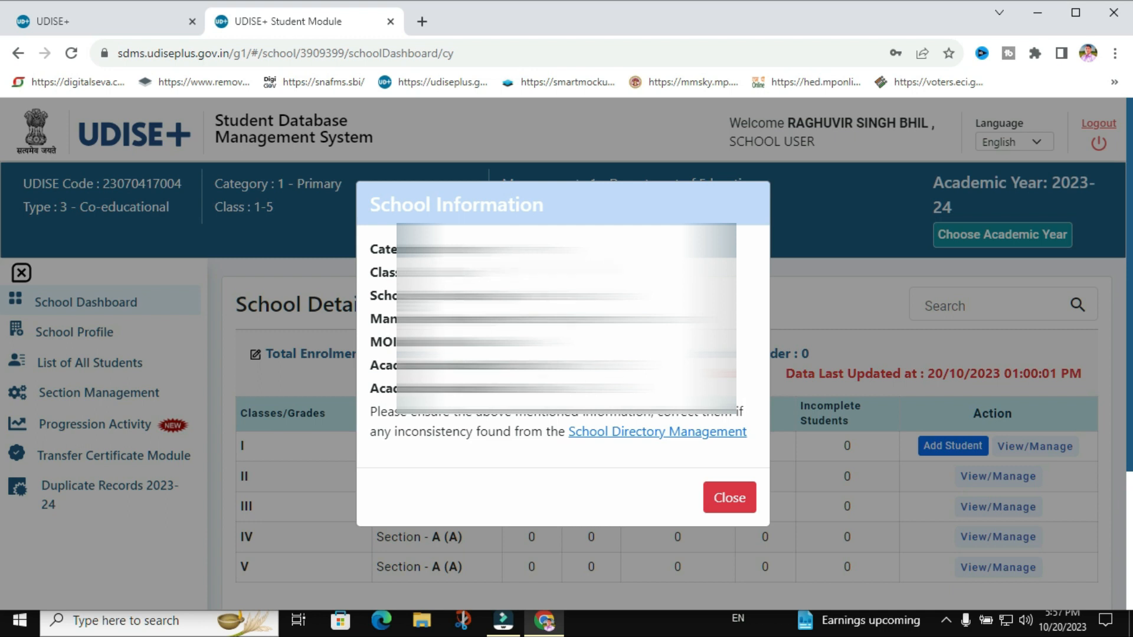
click(738, 499)
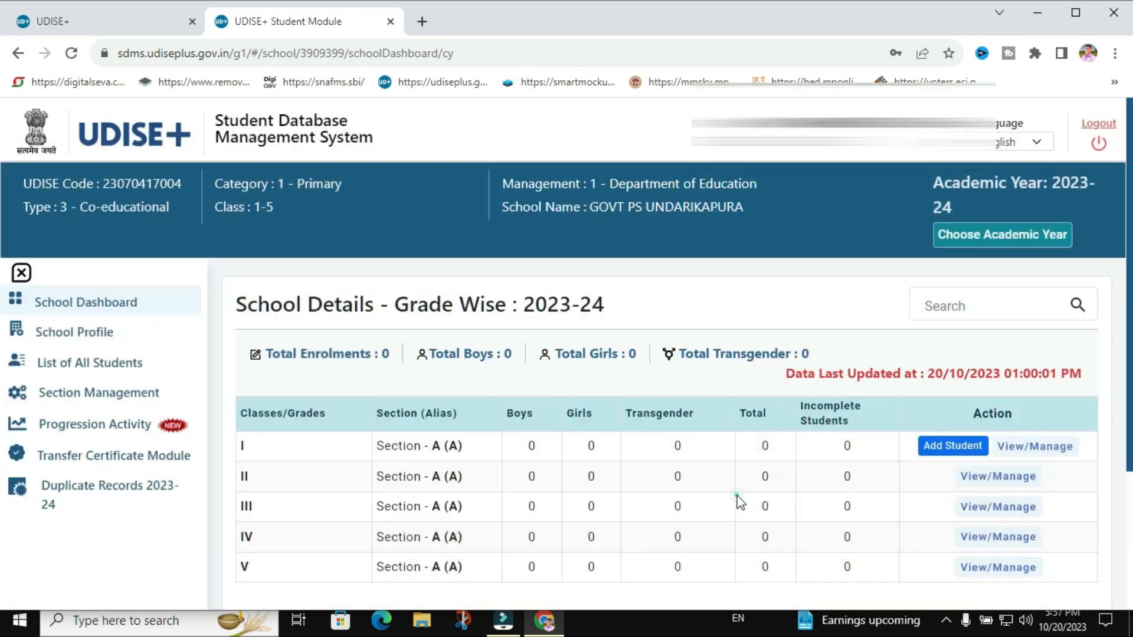
scroll(652, 326, down, 3)
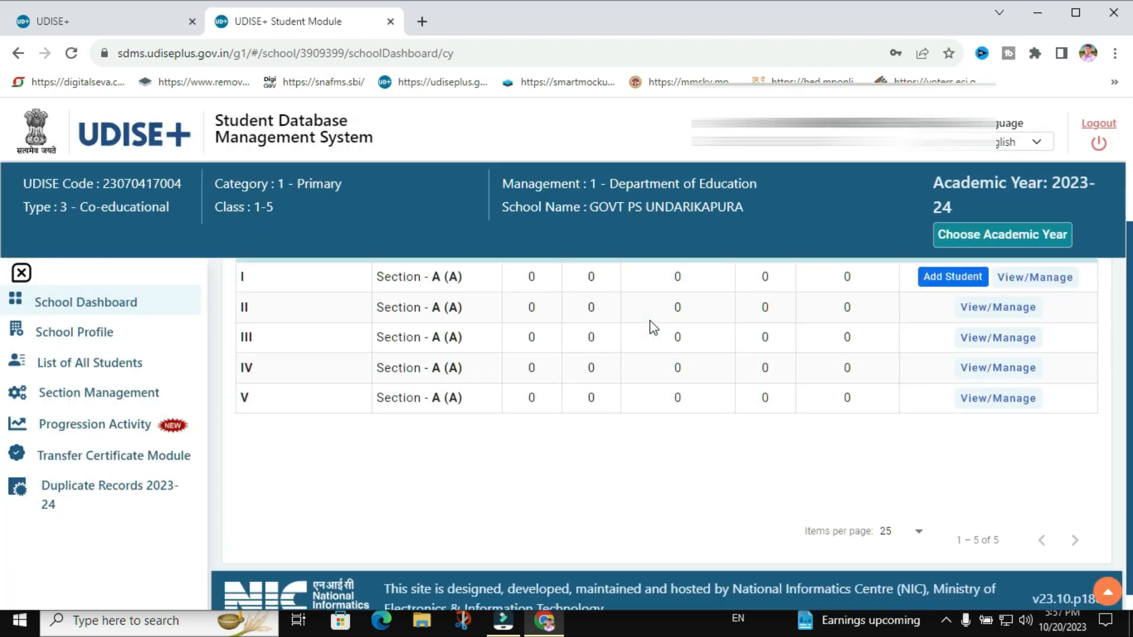
scroll(652, 327, up, 3)
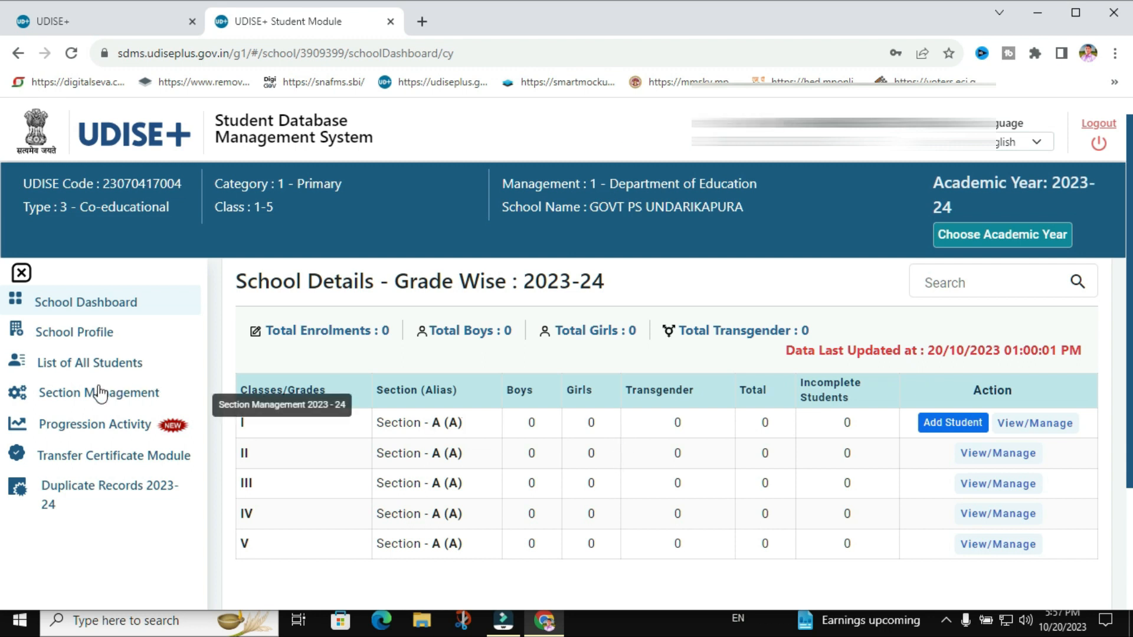
click(78, 397)
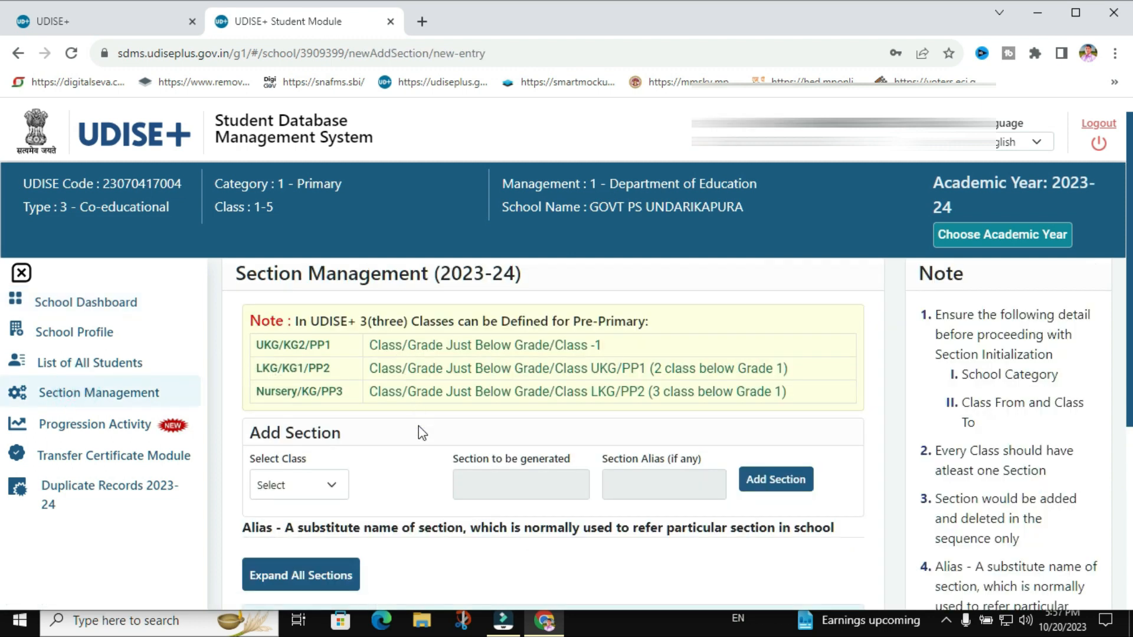
Step: Examine the Section Management page: the pre-primary notes, the Add Section class selector and the class list
scroll(421, 434, down, 1)
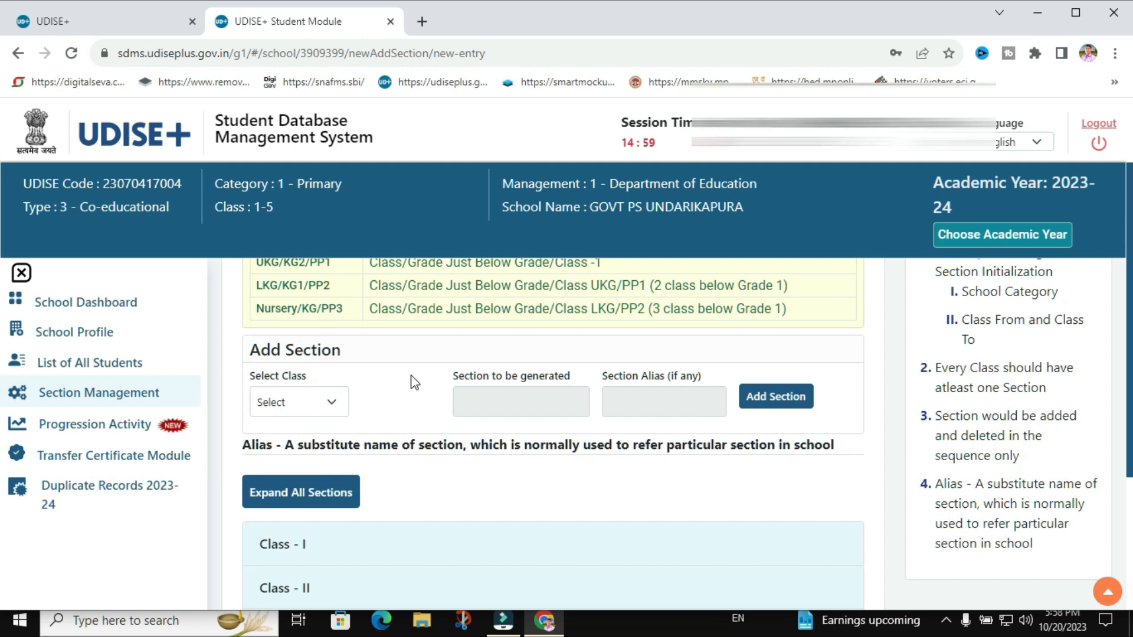
scroll(415, 382, up, 2)
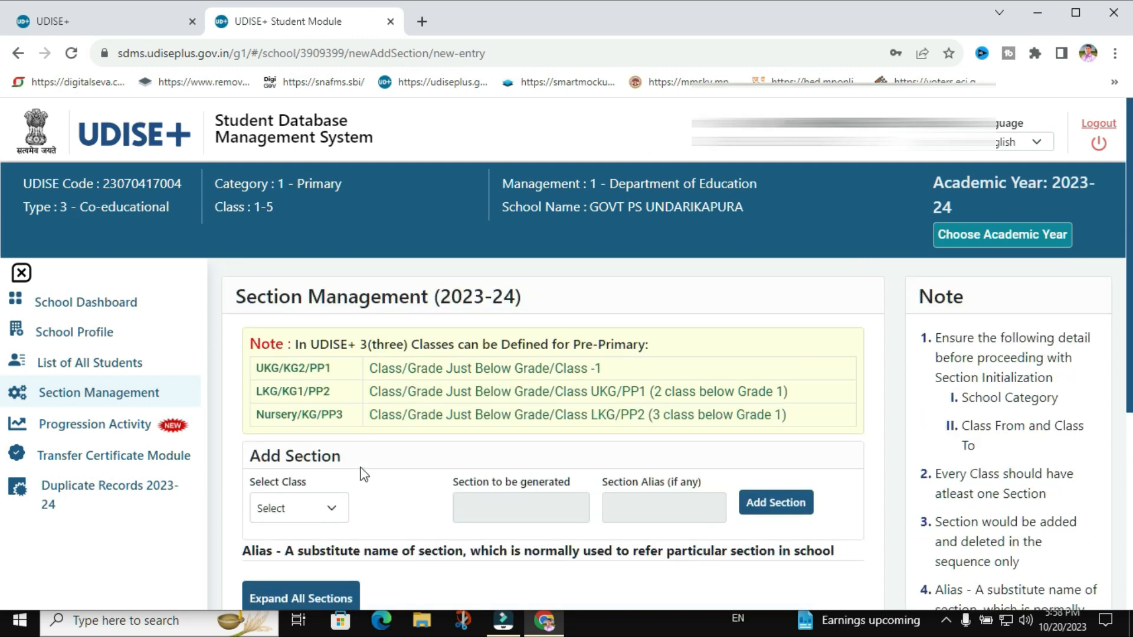
scroll(362, 474, down, 1)
click(342, 430)
click(329, 425)
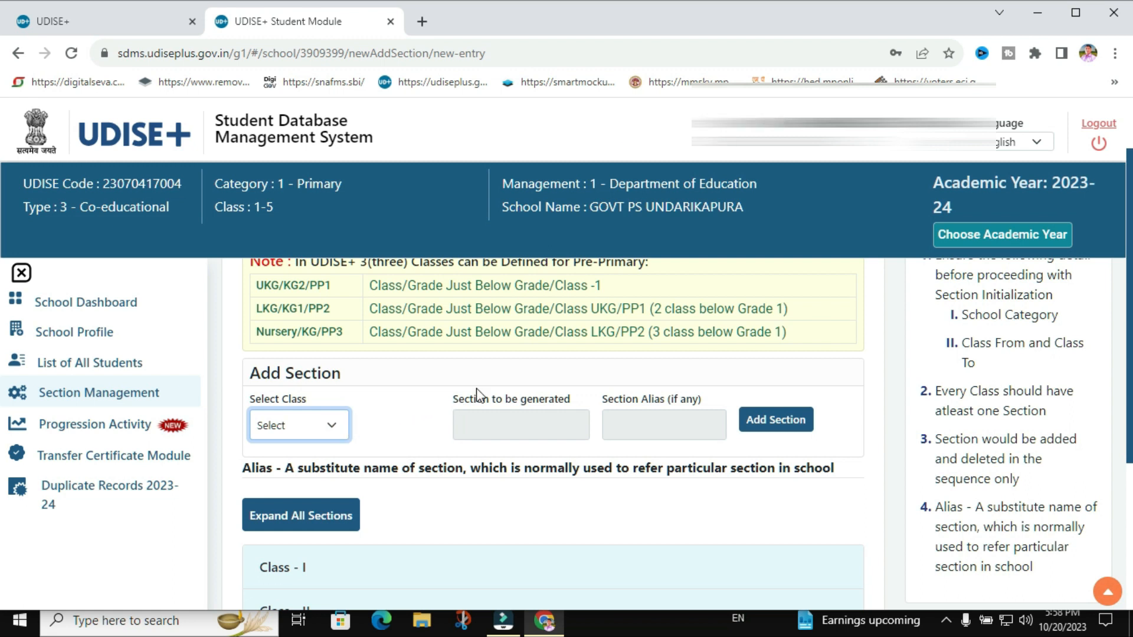
scroll(405, 420, down, 4)
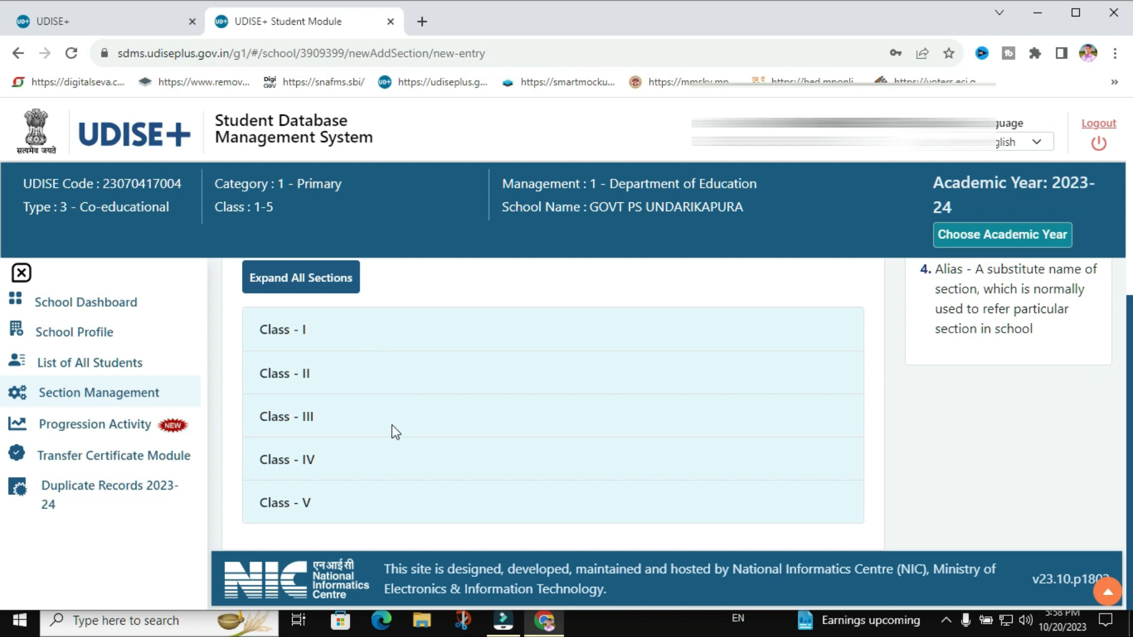
scroll(392, 425, up, 5)
scroll(392, 424, down, 3)
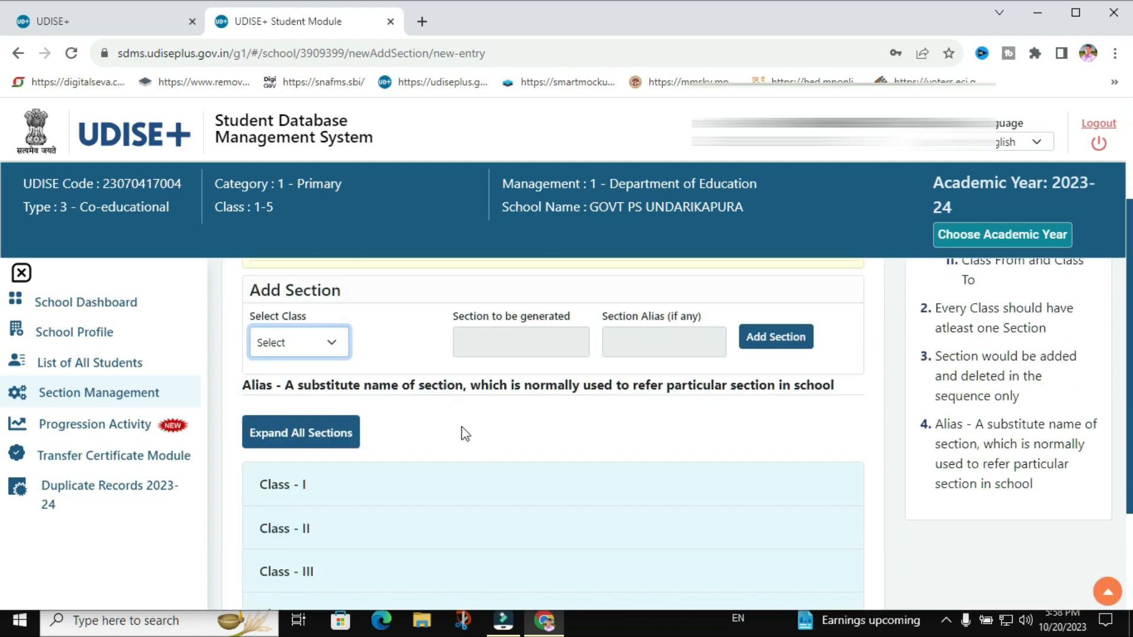
scroll(462, 434, down, 1)
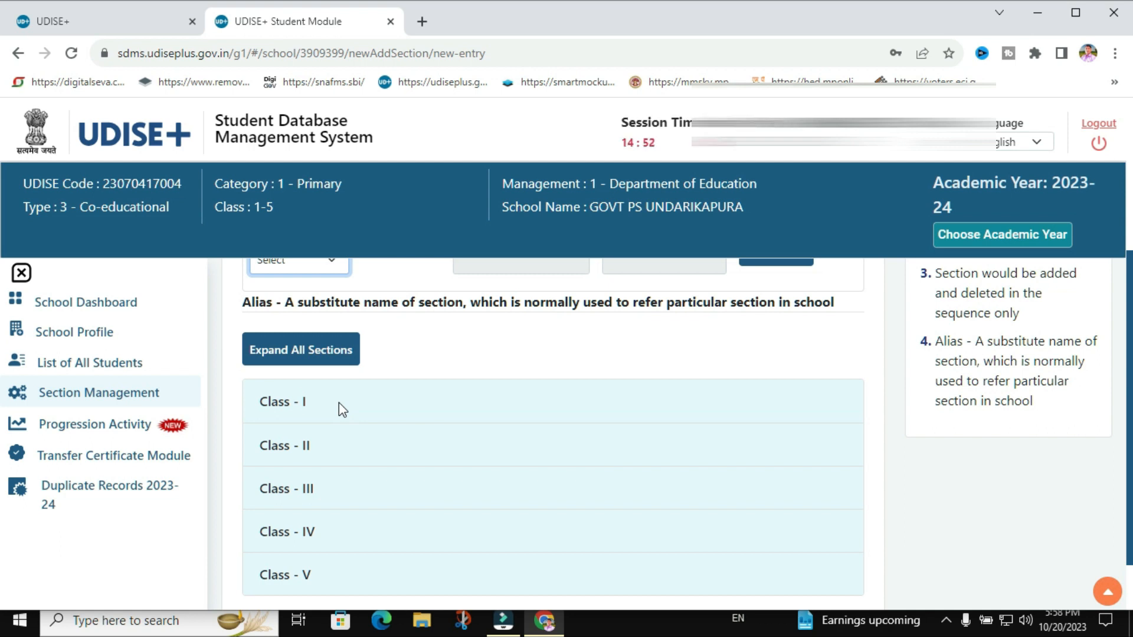
scroll(366, 386, up, 1)
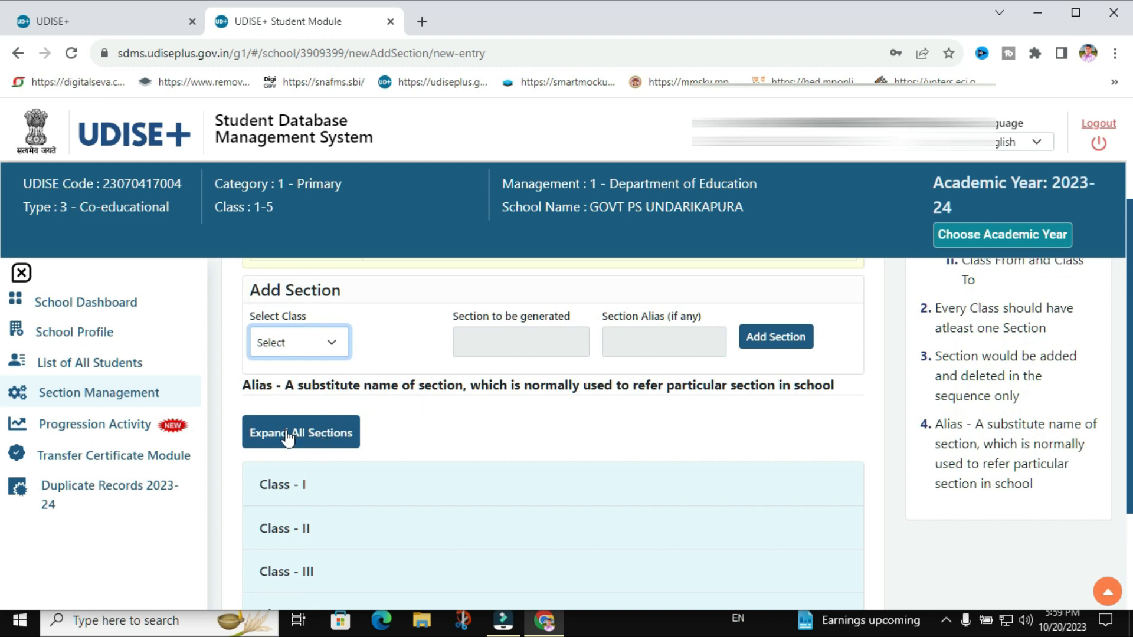
Step: Expand Class I in the class list and update its section A with the section alias A
scroll(288, 440, down, 1)
click(332, 412)
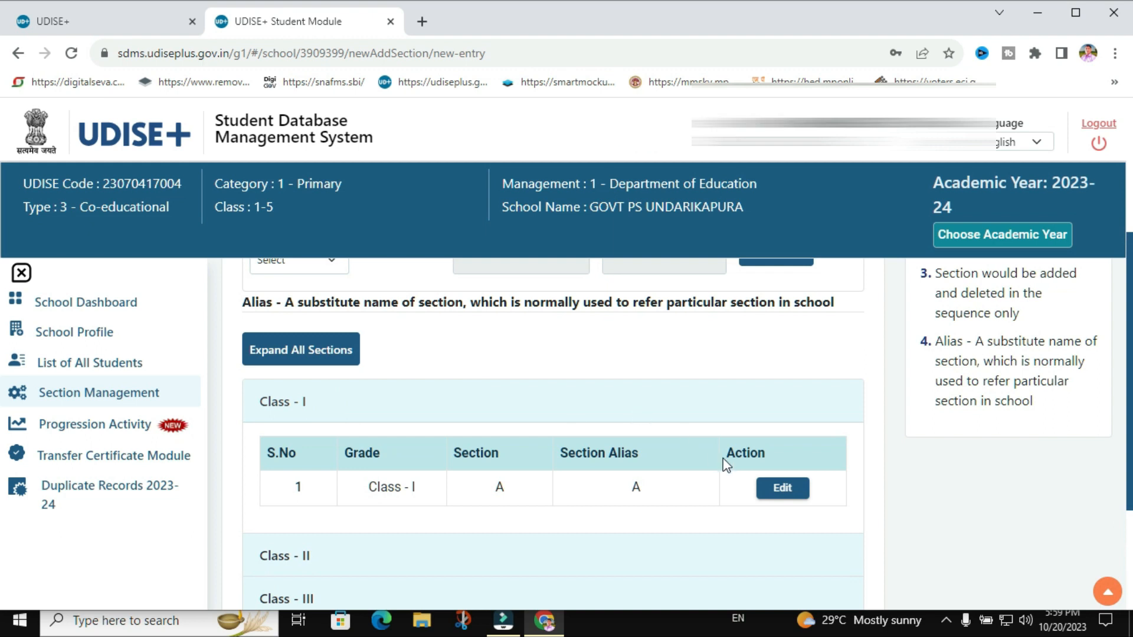
click(783, 490)
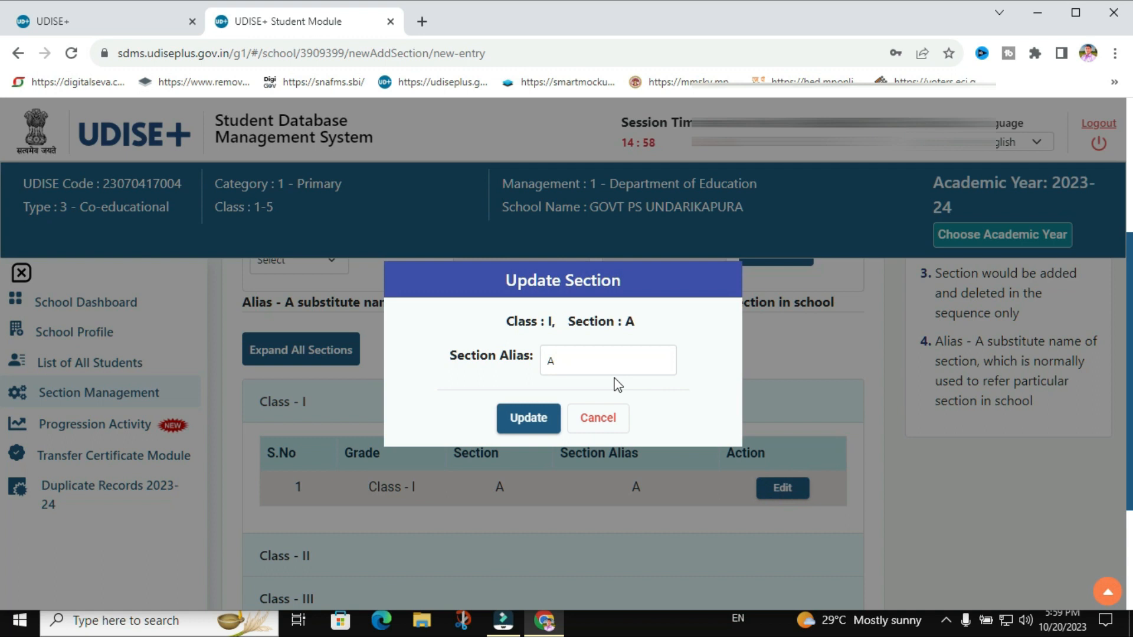
click(531, 419)
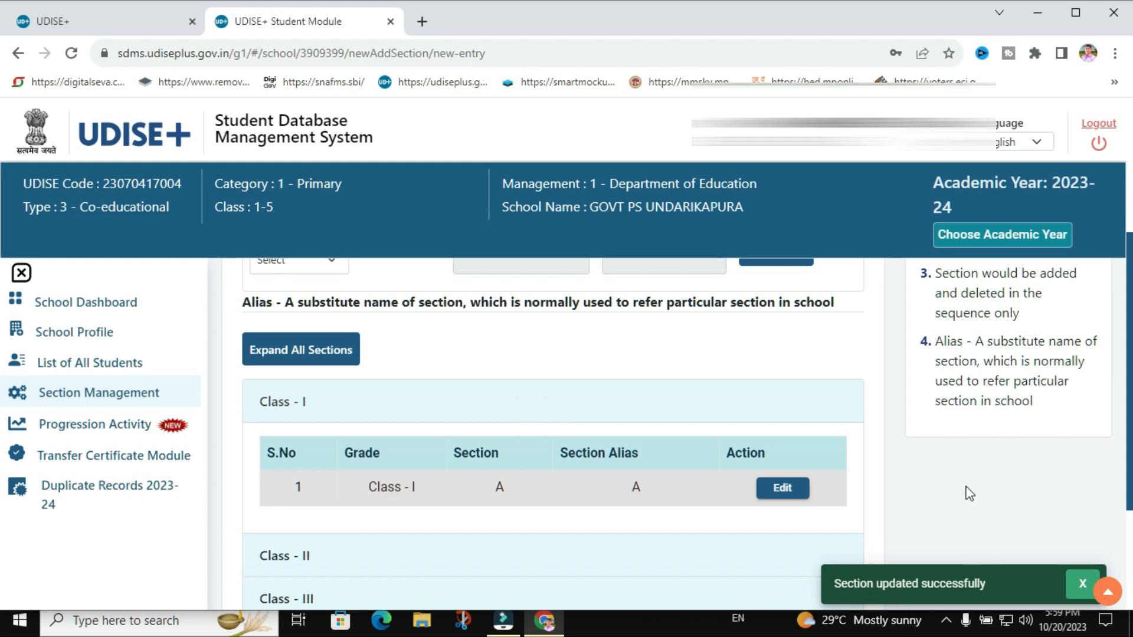
Step: Update section A of Class II and of Class III, each with the section alias A
scroll(361, 400, down, 3)
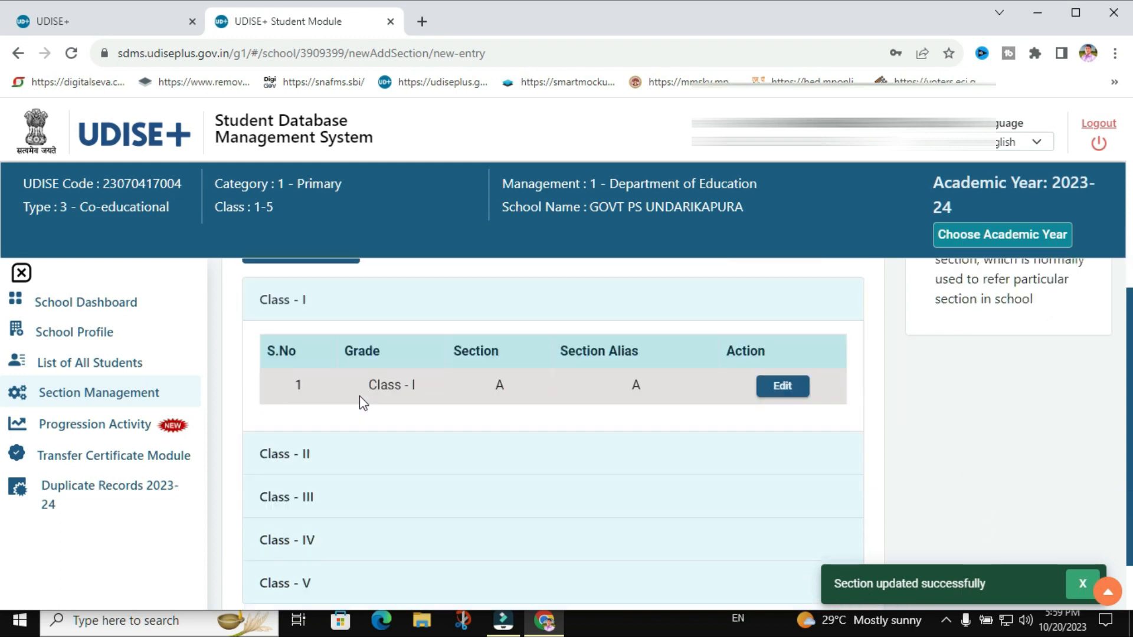
click(312, 398)
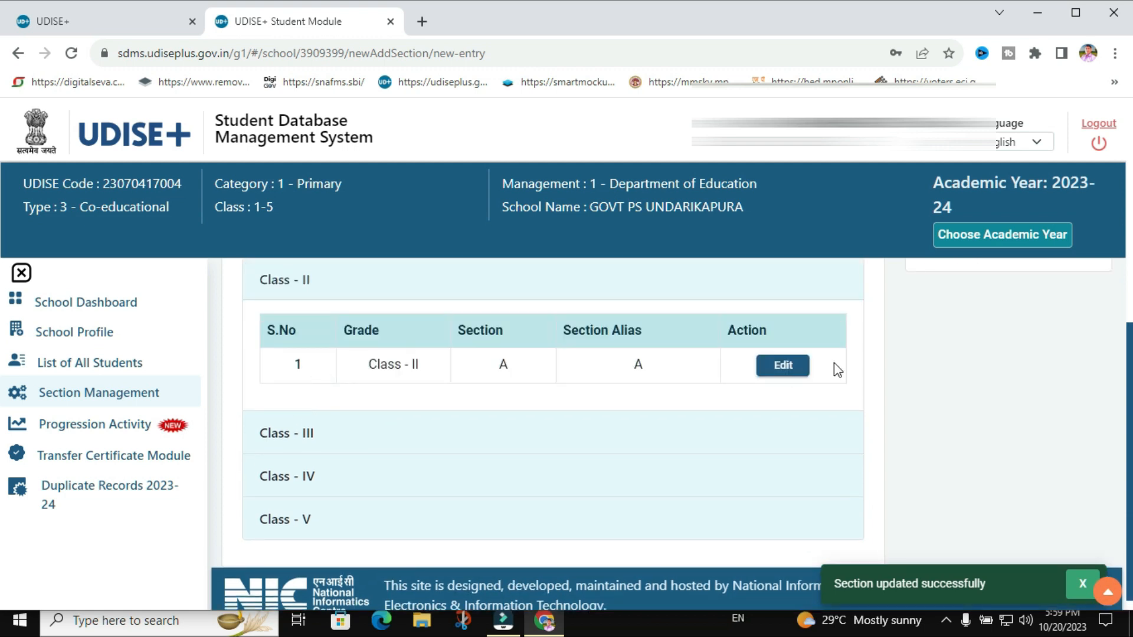
click(784, 366)
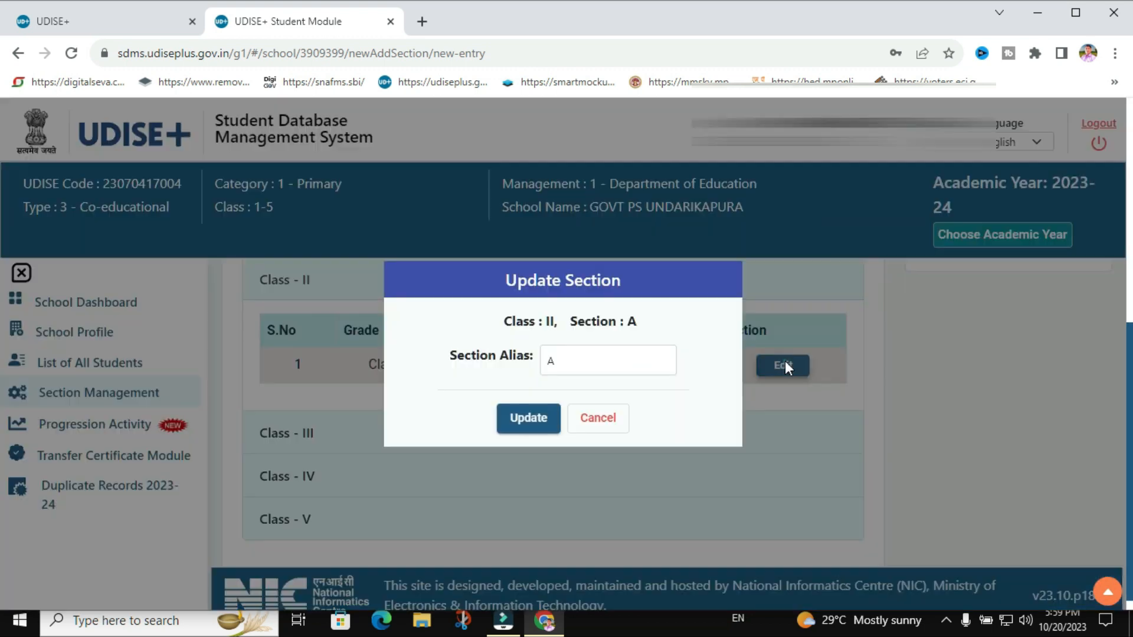
click(522, 416)
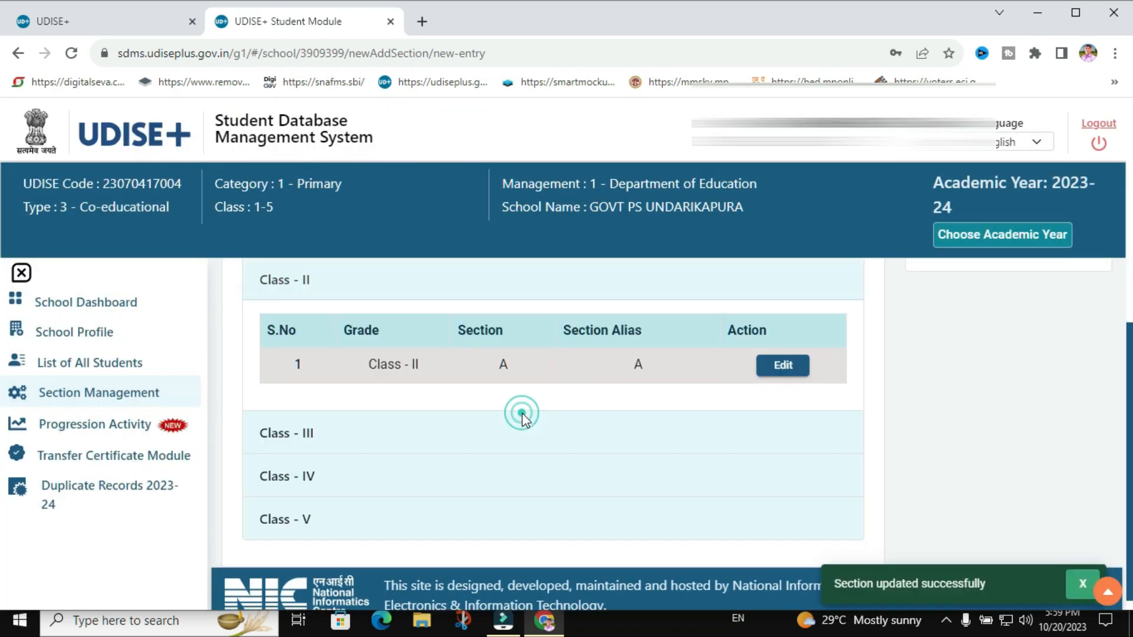
click(320, 433)
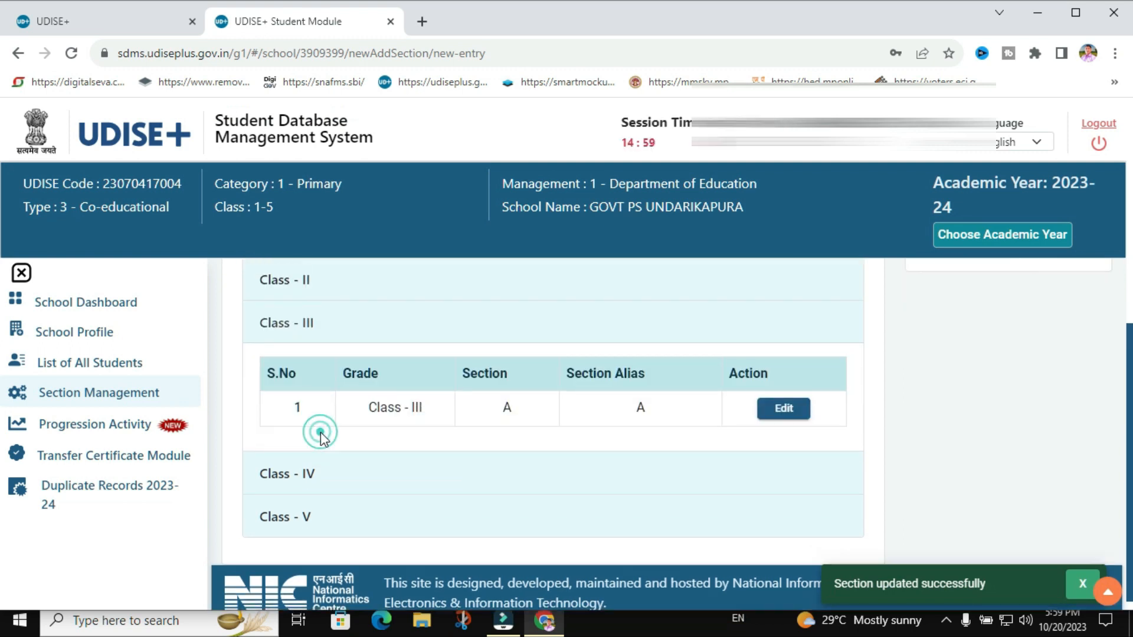
click(785, 407)
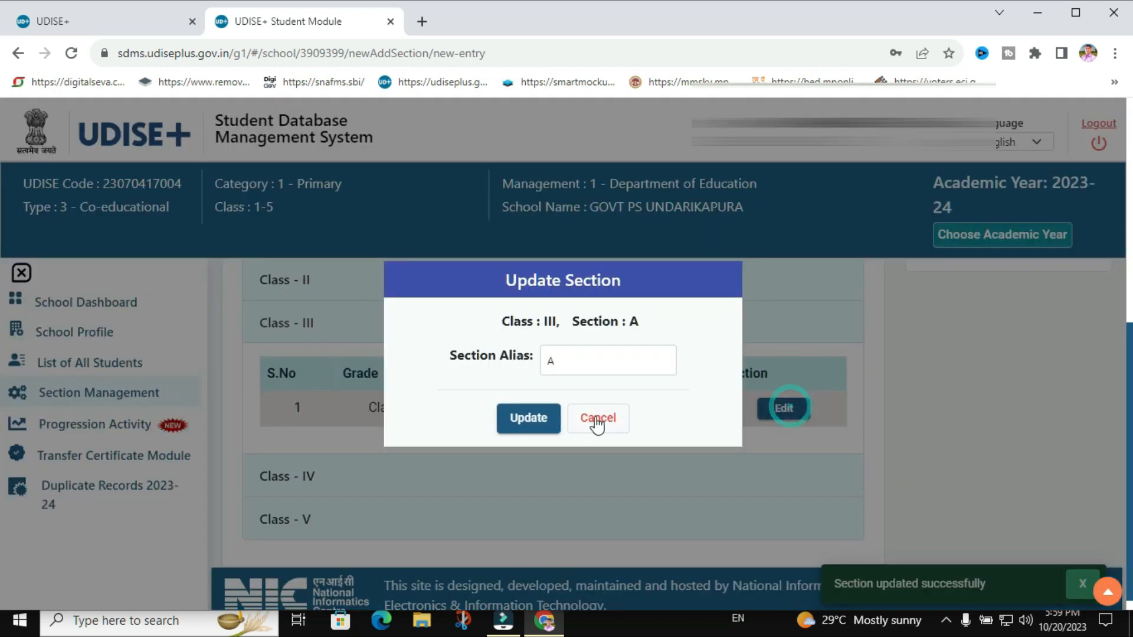
click(521, 423)
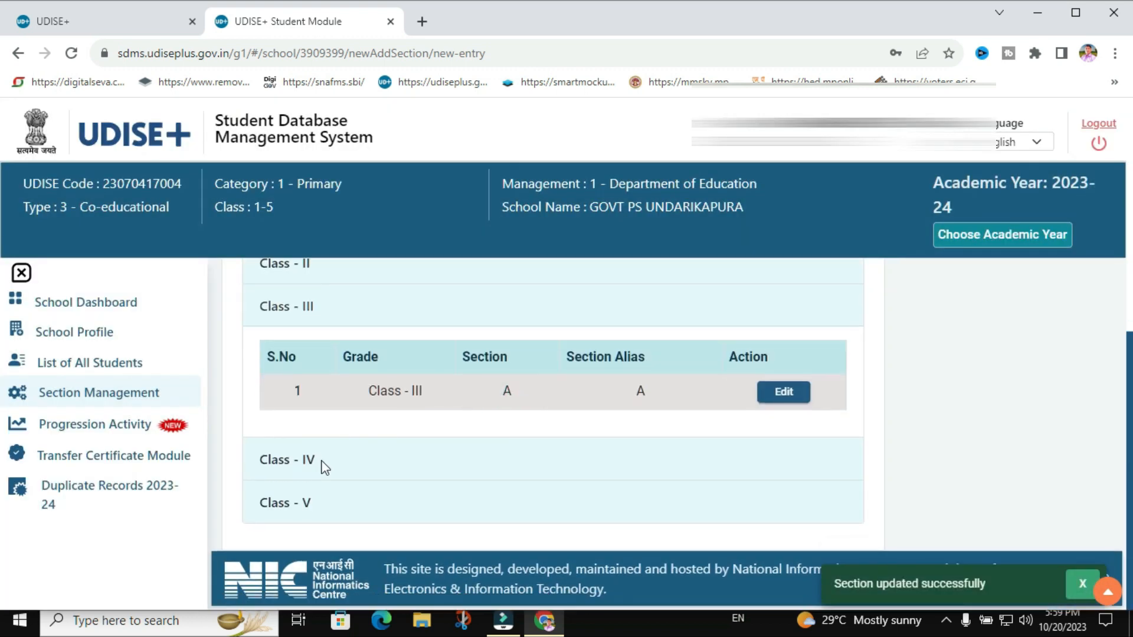
Step: Update section A of Class IV and of Class V, each with the section alias A
click(319, 462)
click(784, 435)
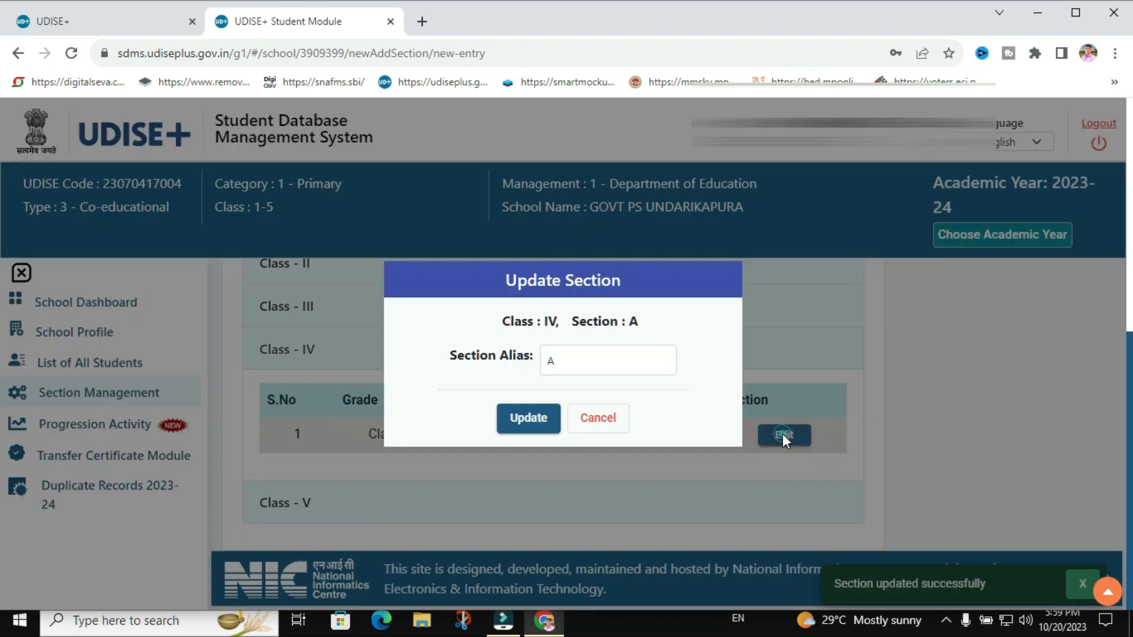
click(527, 417)
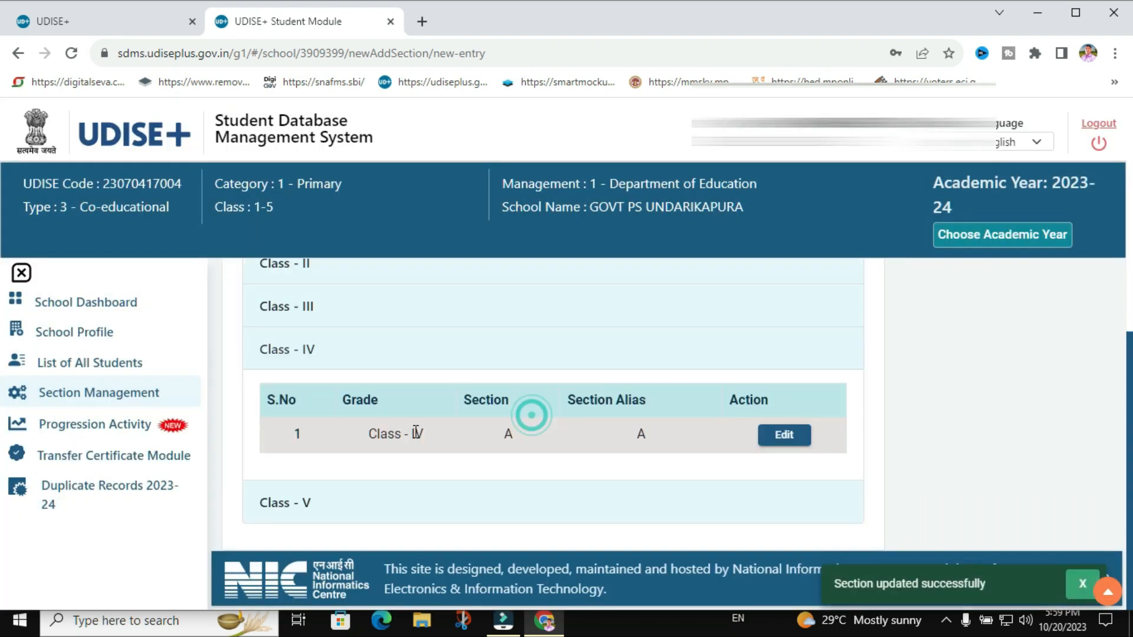
click(334, 508)
click(785, 478)
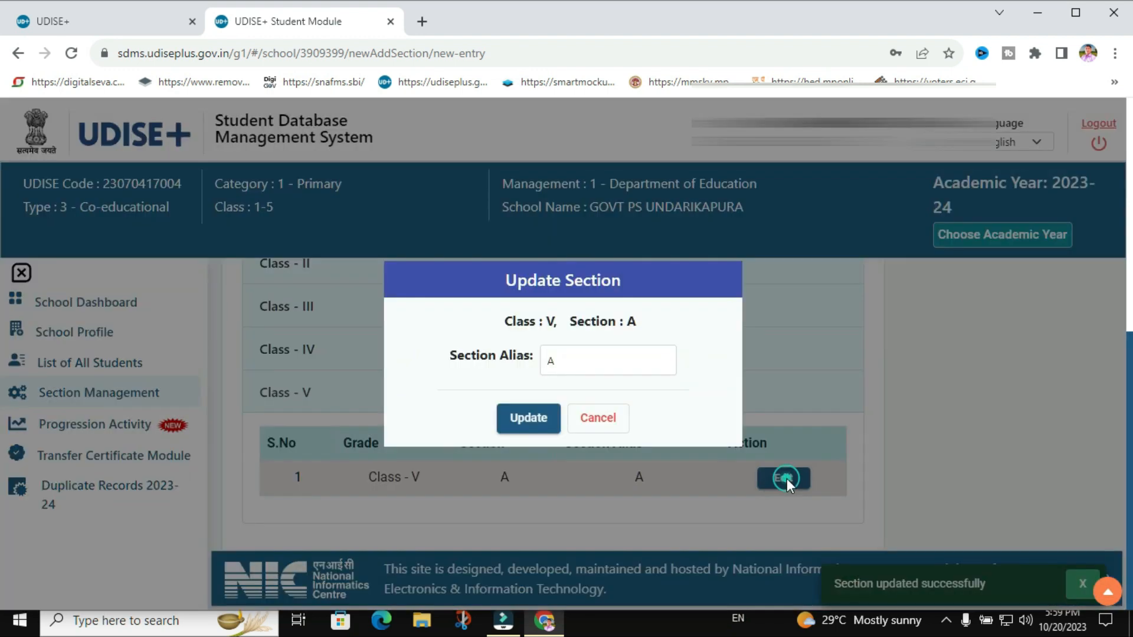
click(529, 419)
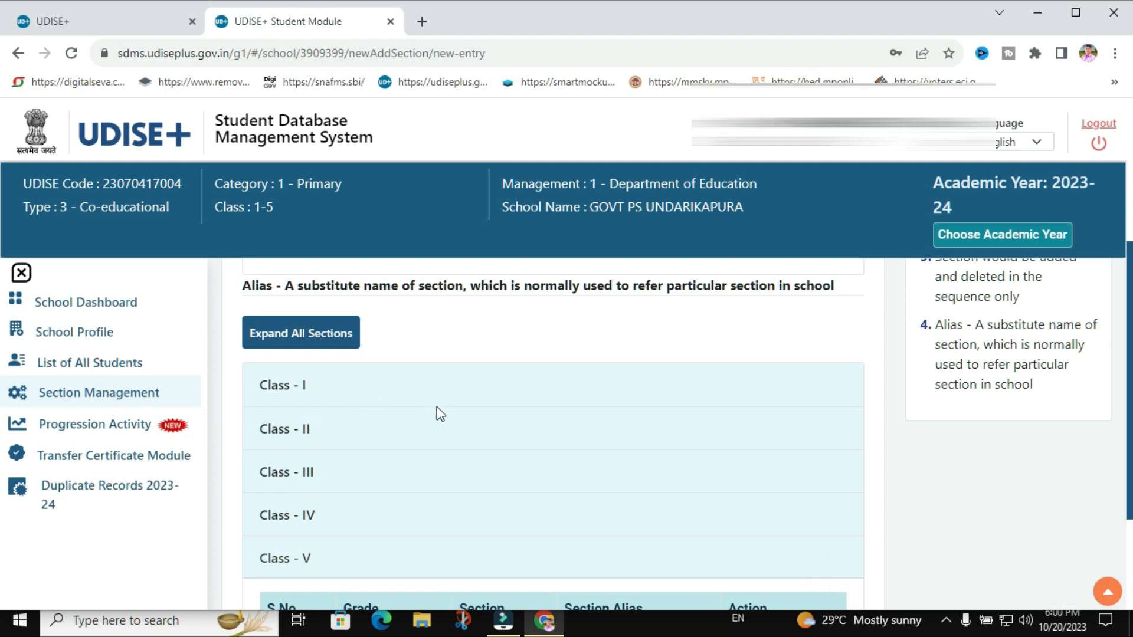
Step: Go to Progression Activity and open the Progression Module for promoting students from 2022-23 to 2023-24
scroll(441, 422, down, 3)
scroll(444, 431, up, 5)
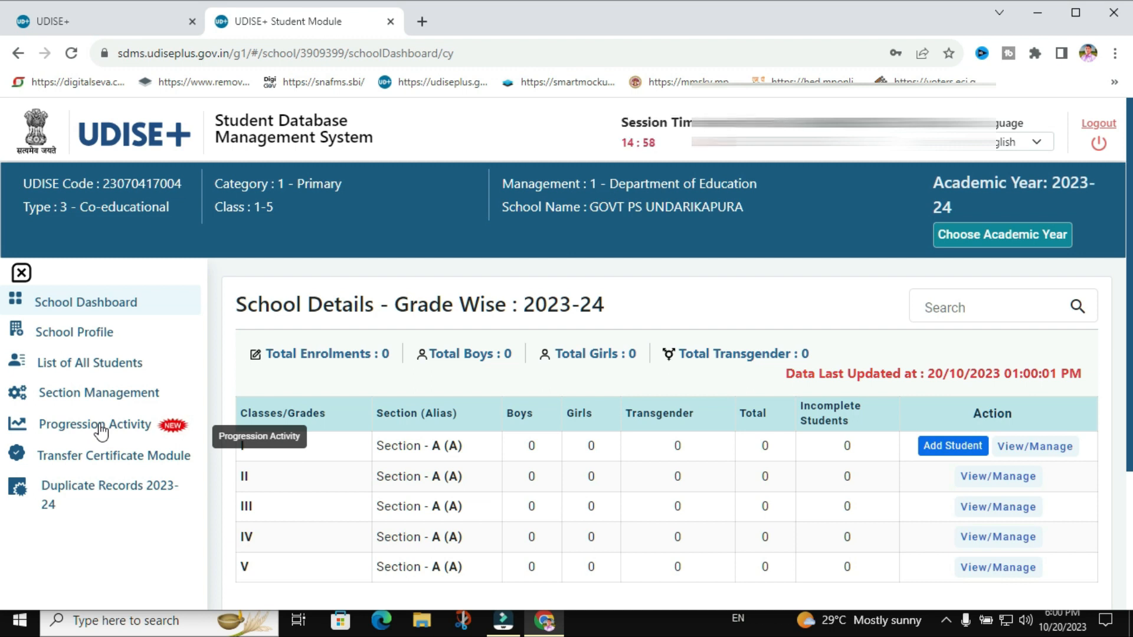
click(101, 431)
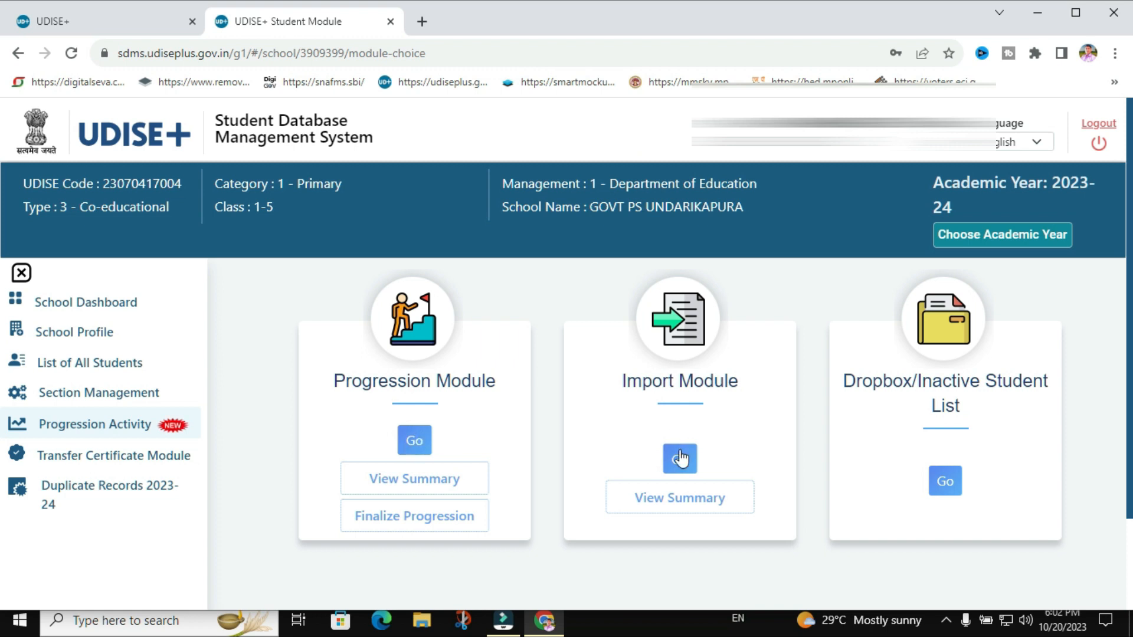
click(413, 440)
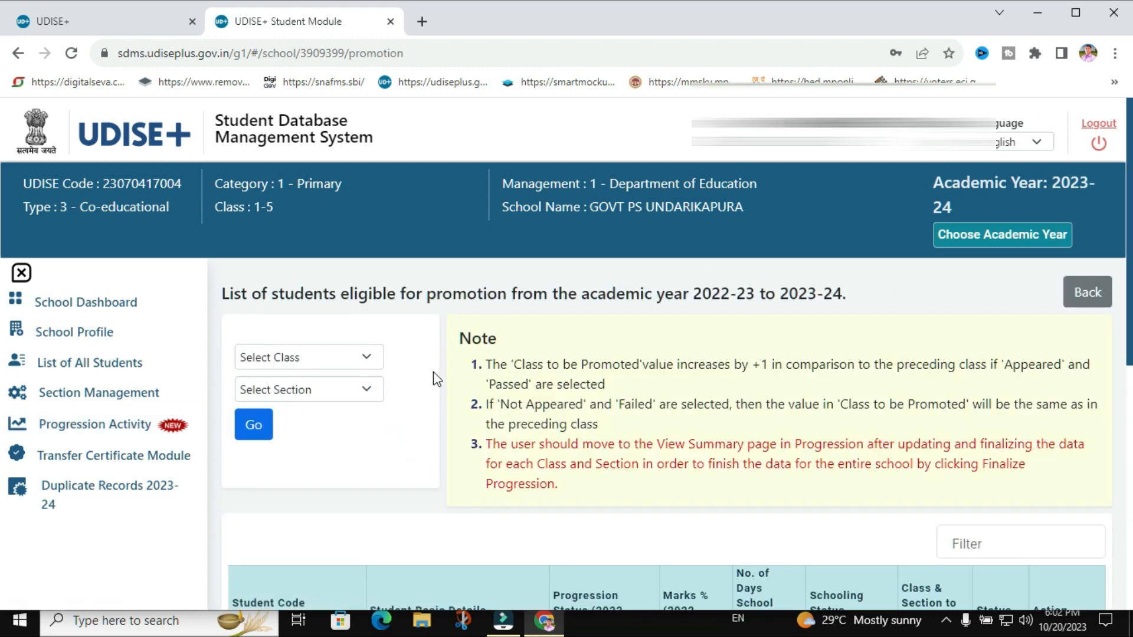
Step: Examine the promotion page: its notes, the class selector and the columns of the student table
scroll(433, 378, down, 3)
scroll(433, 377, up, 3)
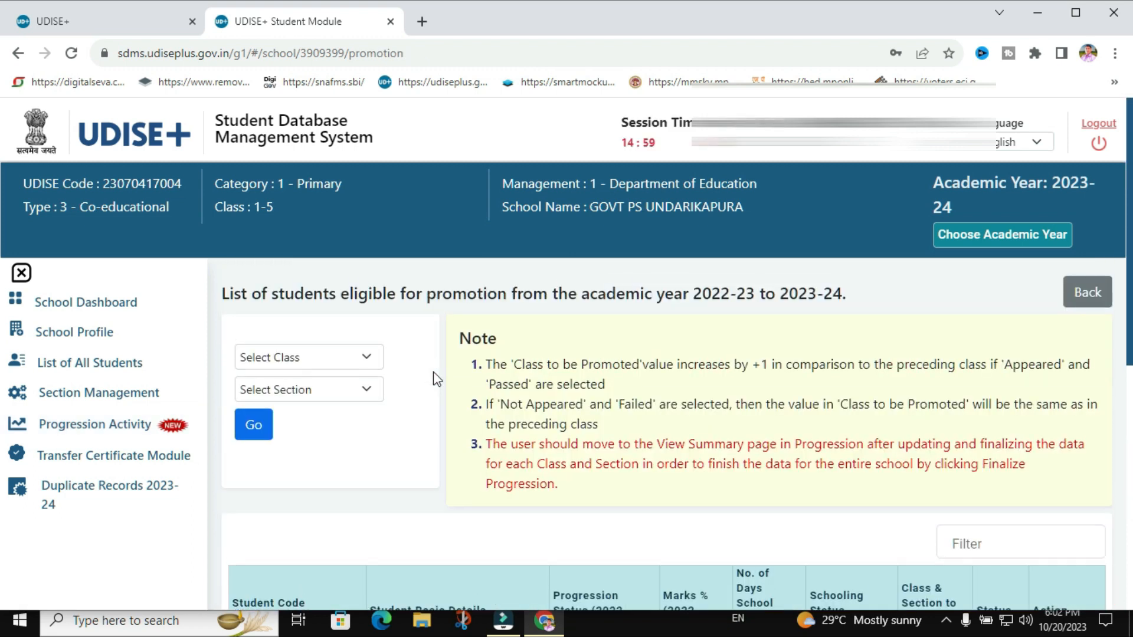
scroll(433, 378, down, 2)
scroll(434, 378, down, 1)
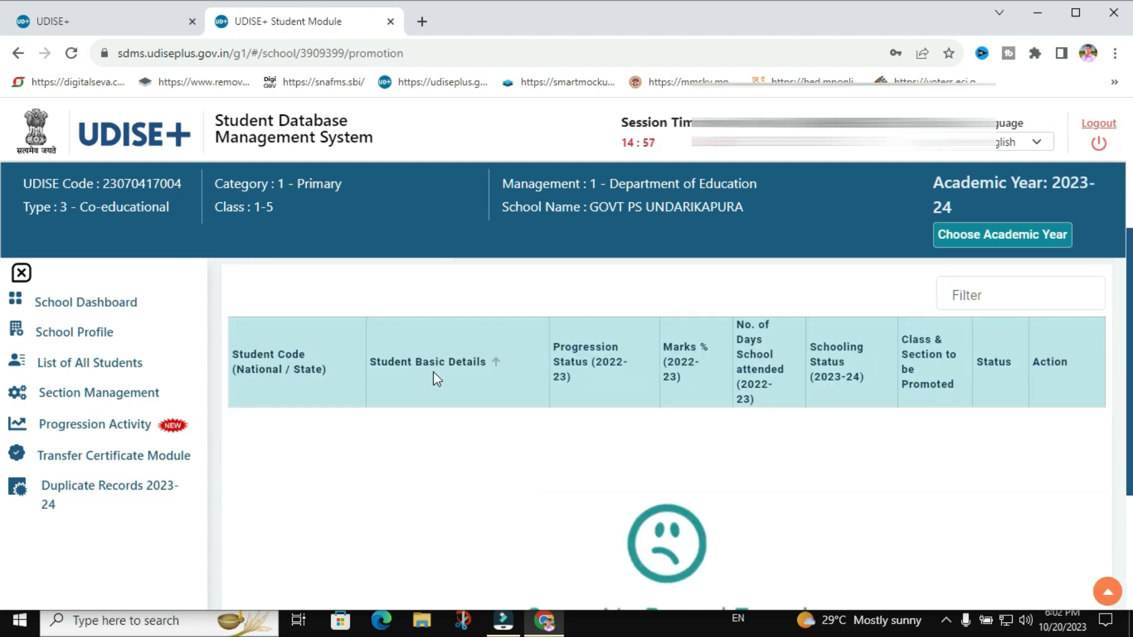
scroll(433, 372, down, 4)
scroll(436, 379, up, 6)
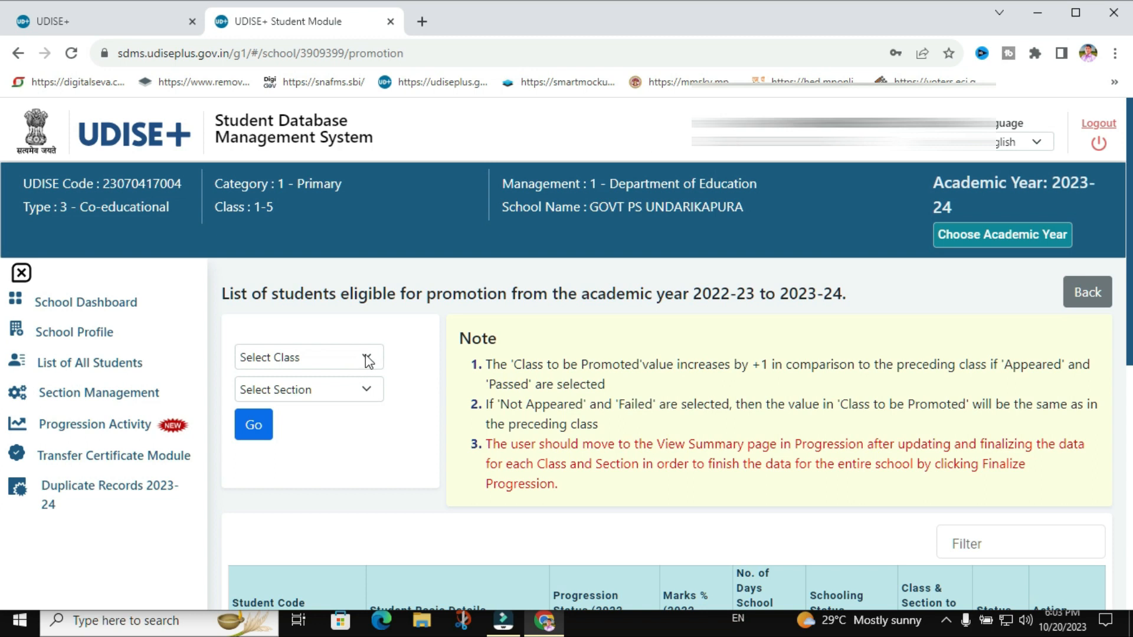
click(366, 356)
click(366, 357)
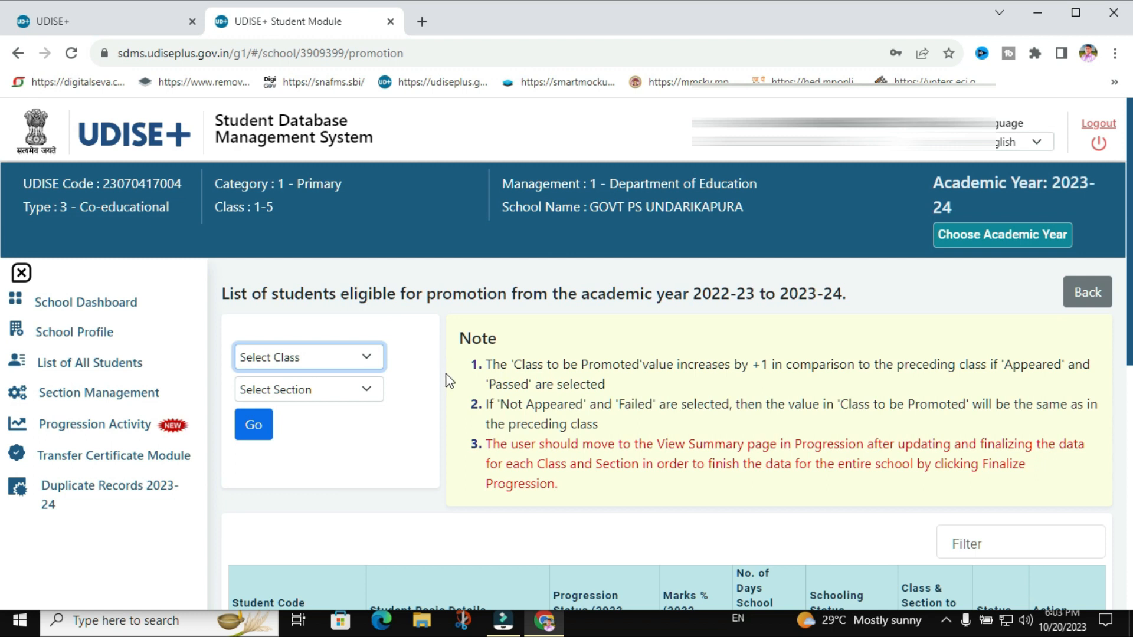
Step: Load the list of students eligible for promotion from Class I, section A
click(367, 359)
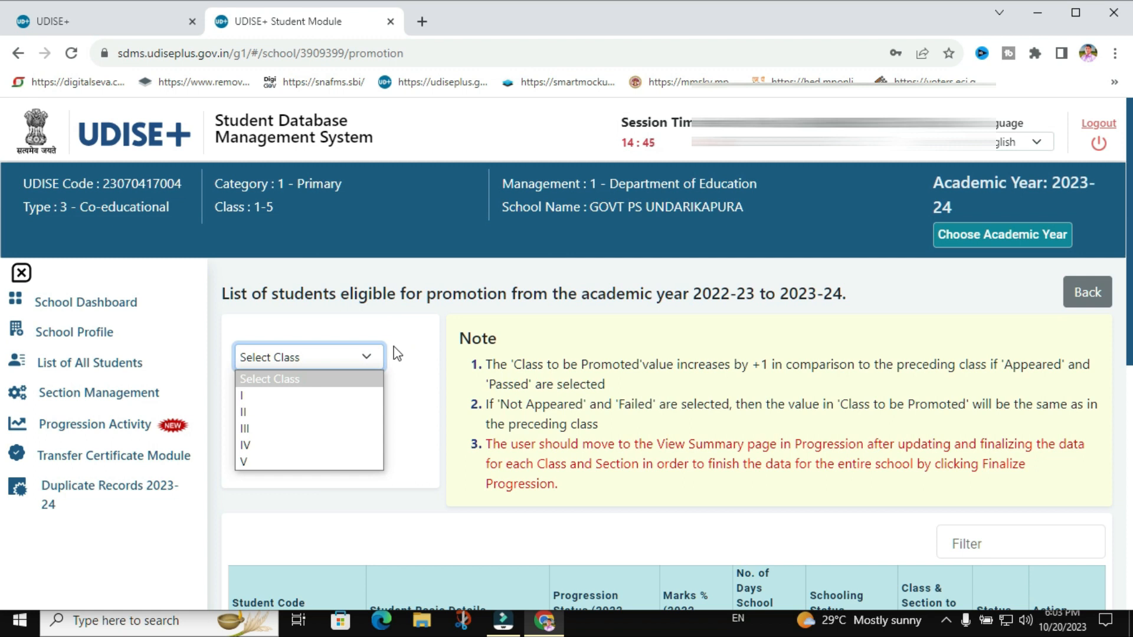
click(287, 395)
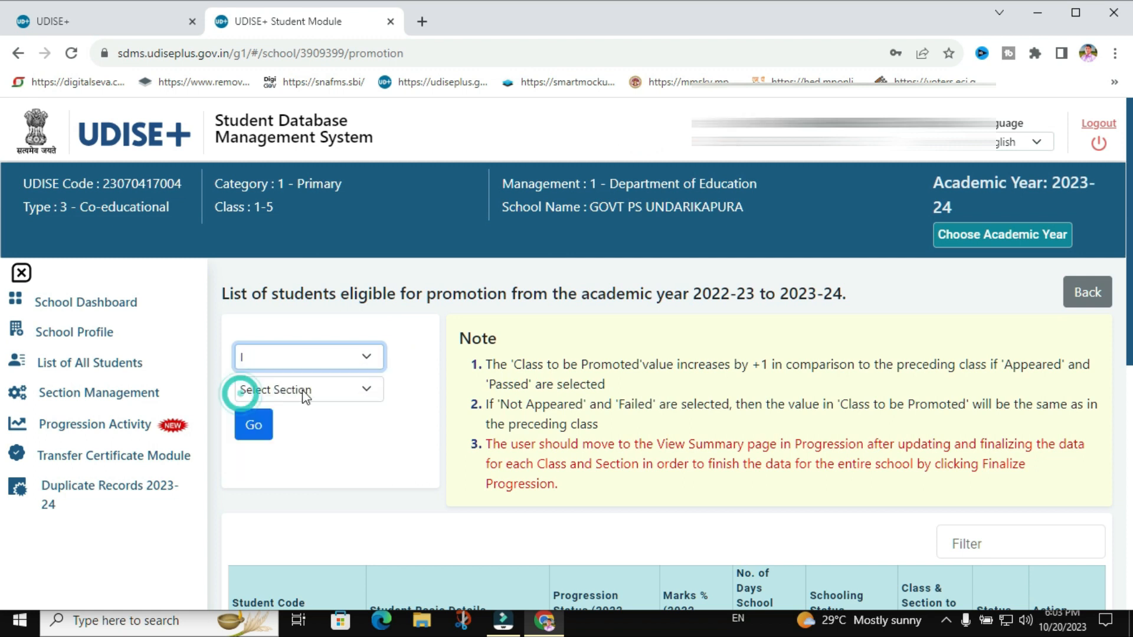
click(347, 392)
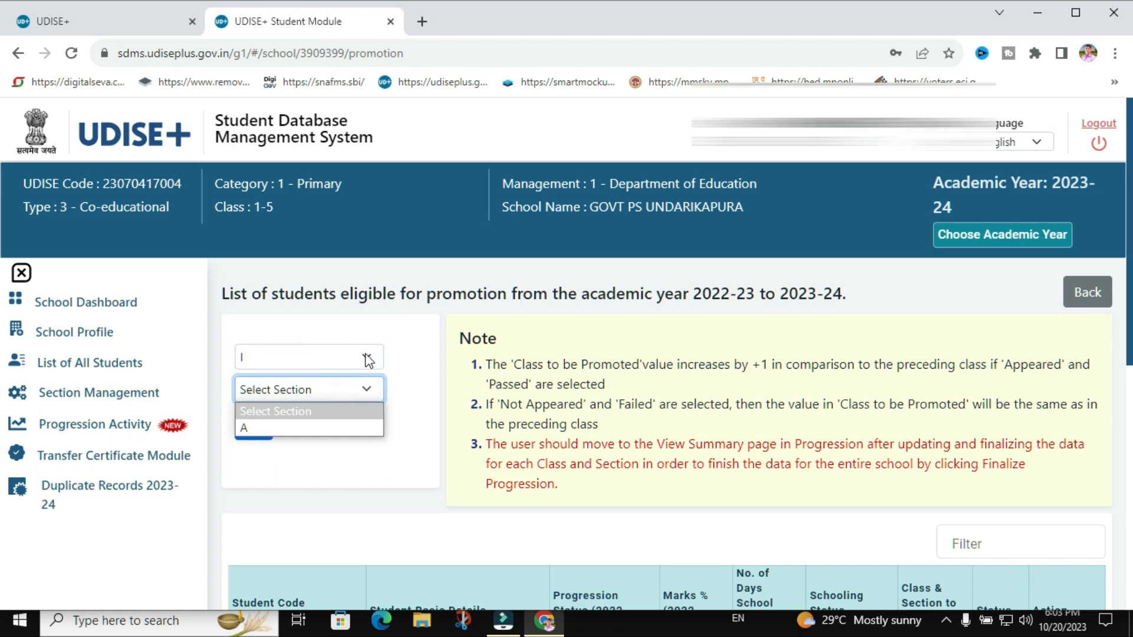
click(431, 368)
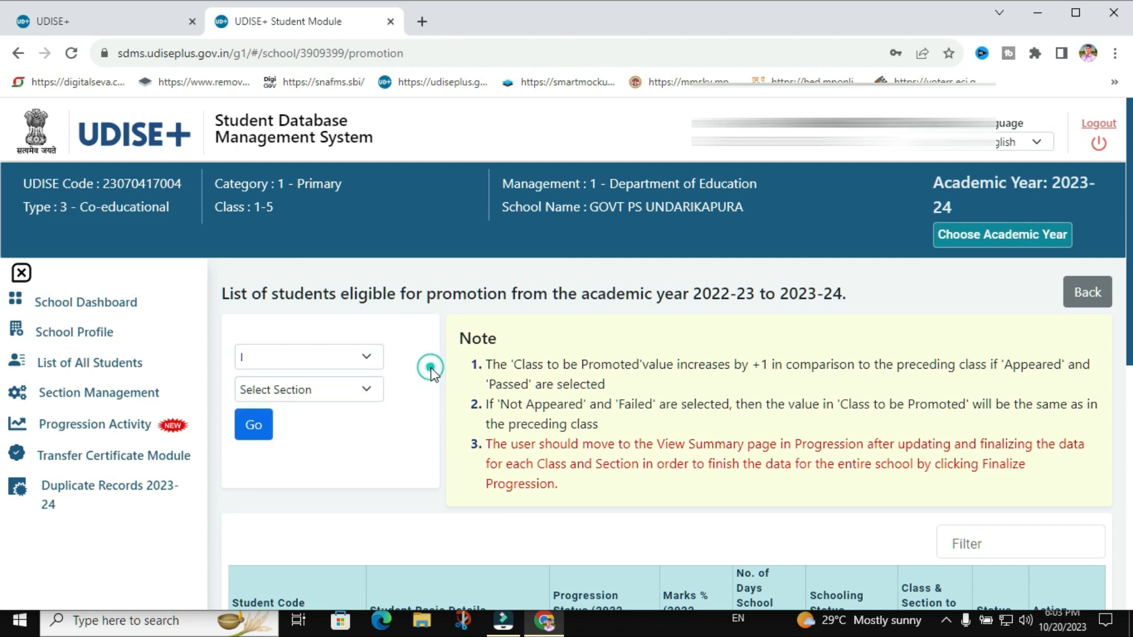
click(367, 392)
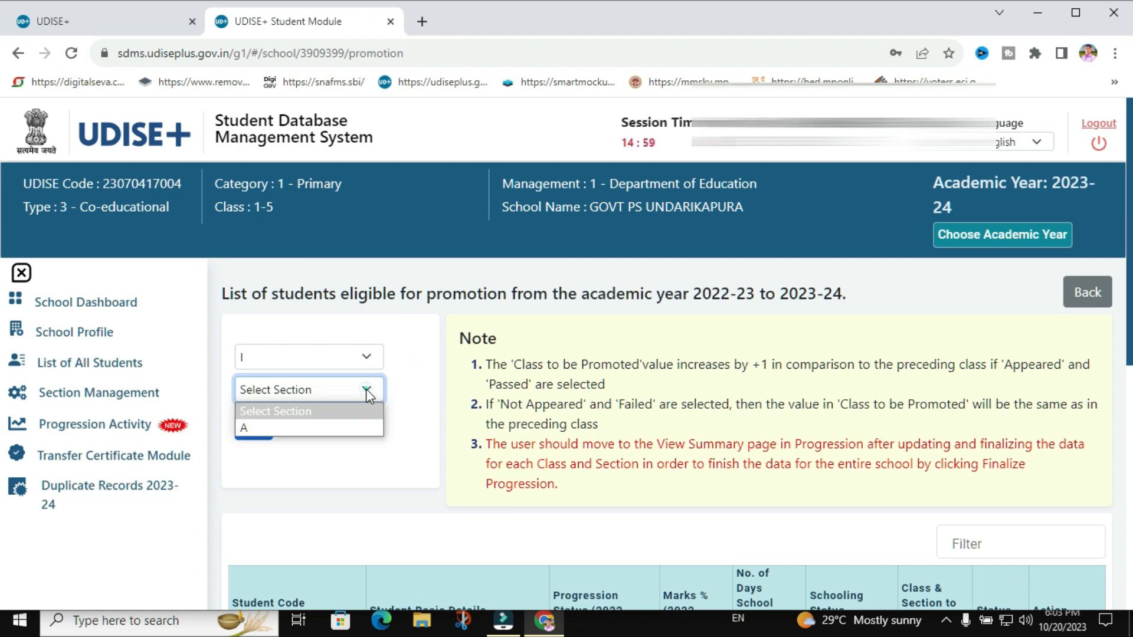
click(249, 427)
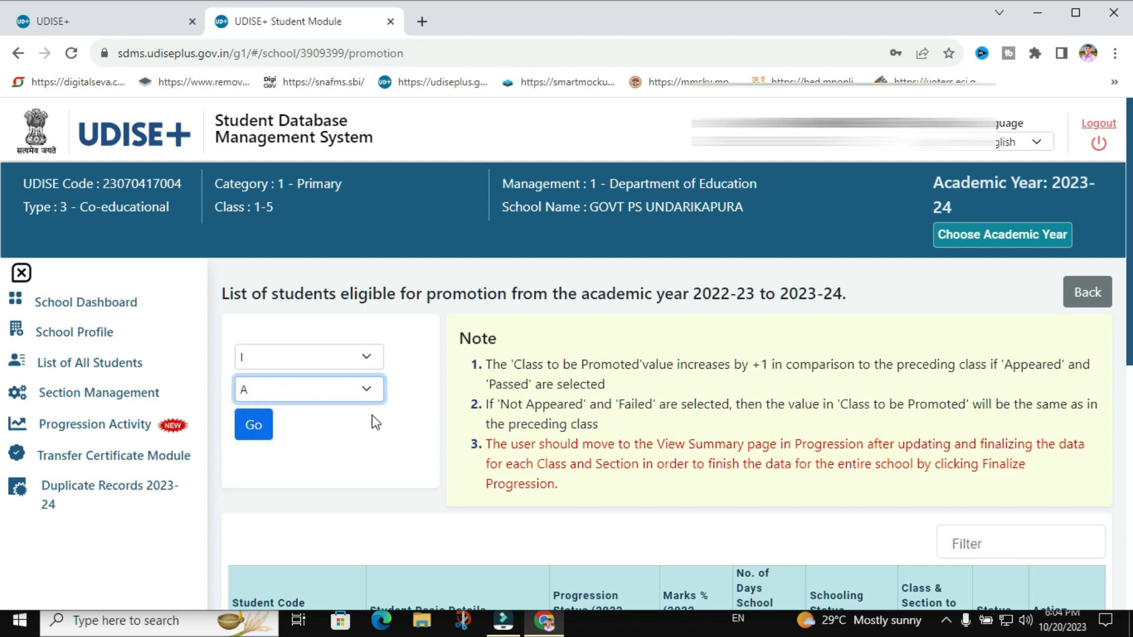
click(254, 426)
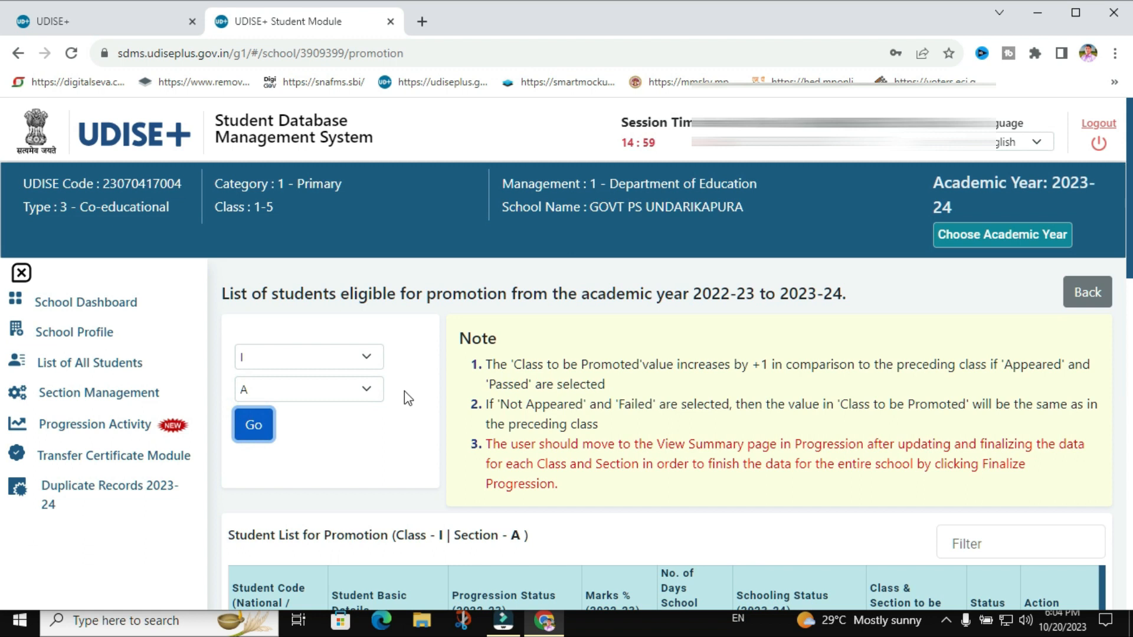
Step: Look through the Class I section A promotion list, checking each student's details, progression fields and status
scroll(599, 366, down, 5)
scroll(599, 366, down, 2)
scroll(599, 361, up, 2)
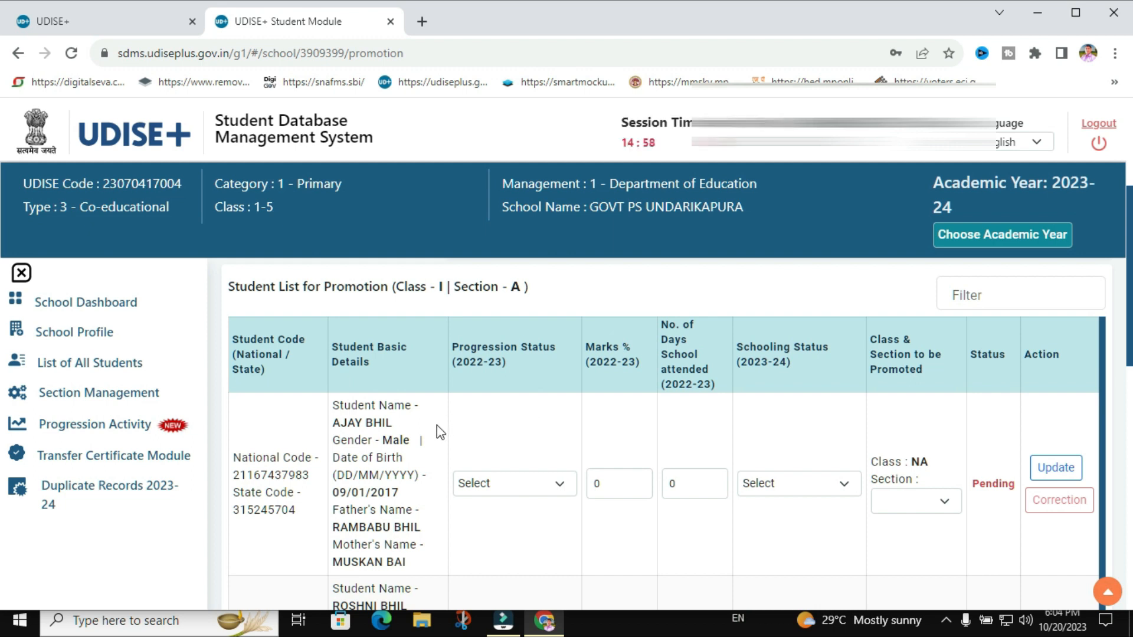
scroll(535, 467, down, 5)
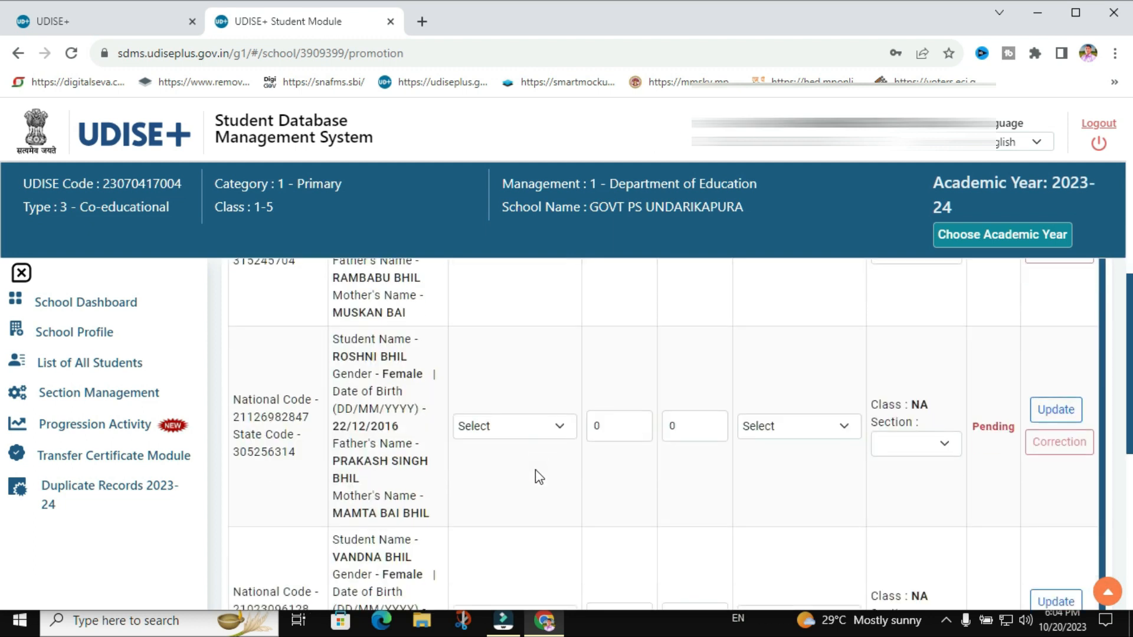
scroll(536, 443, down, 2)
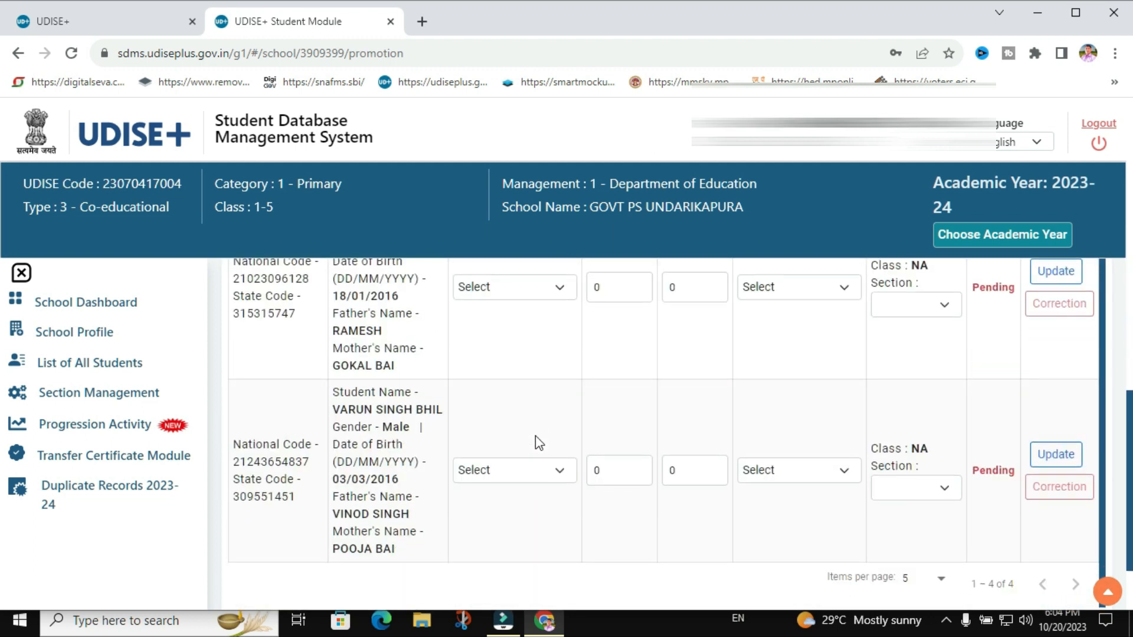
scroll(595, 350, up, 8)
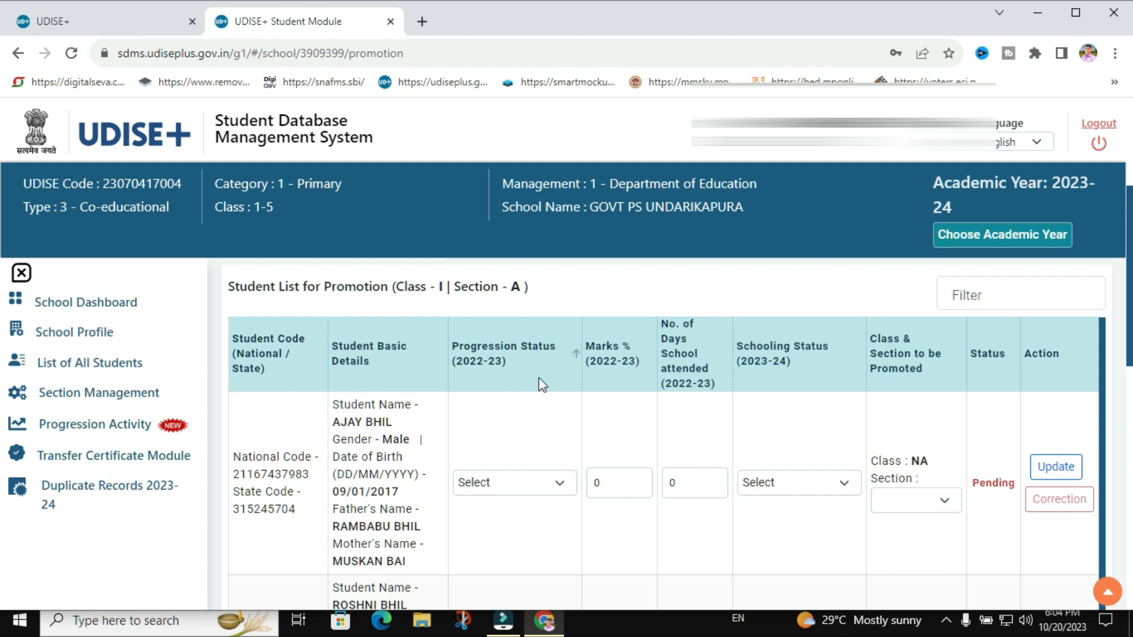
Step: Set the 2022-23 progression status of the first student in the list to Promoted
scroll(558, 425, down, 2)
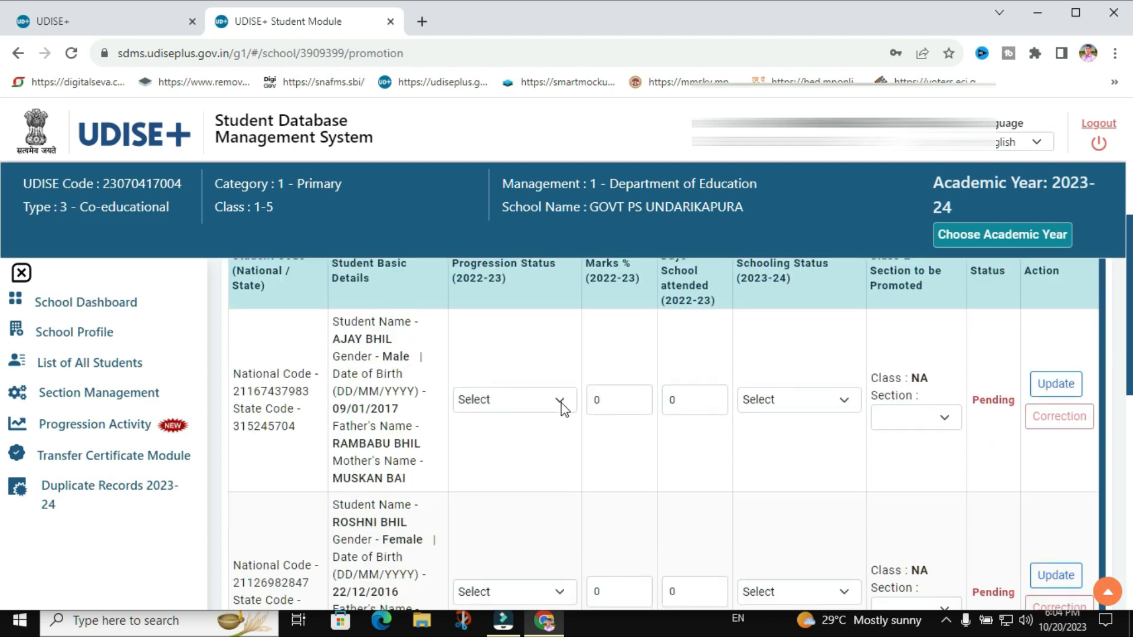
click(560, 402)
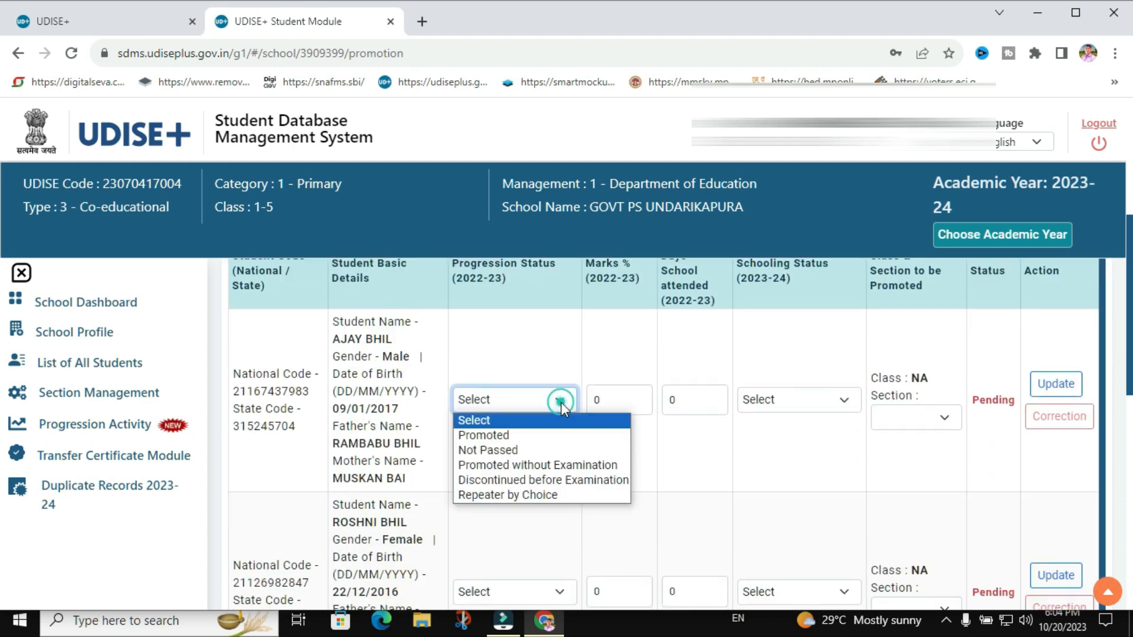
click(501, 435)
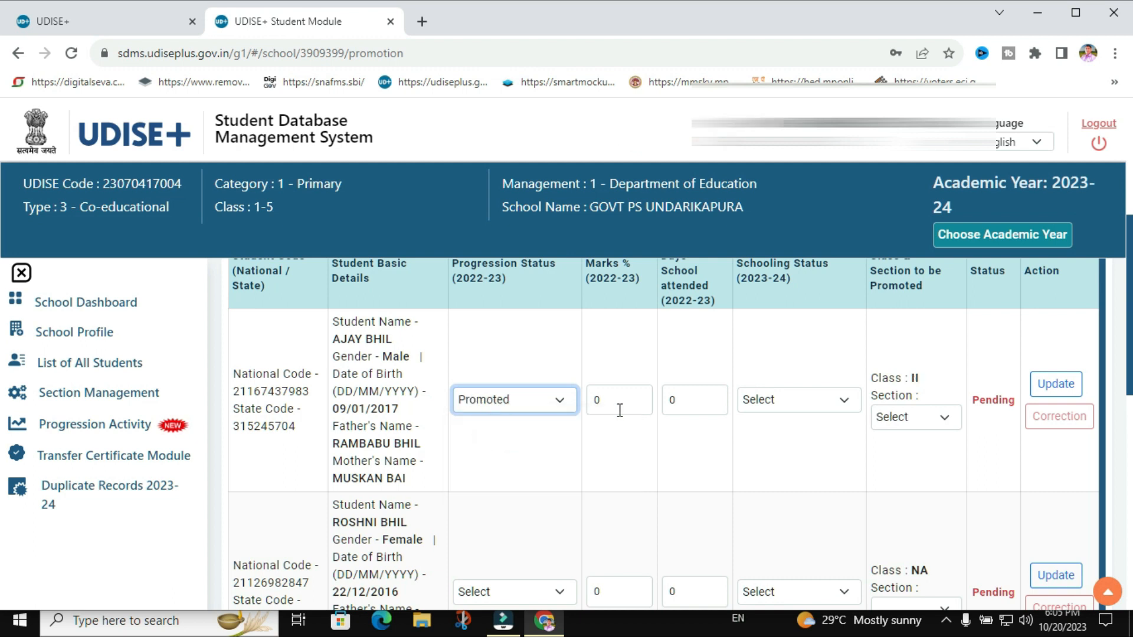
Step: Set the first Class I student's 2022-23 marks to 56% and days of school attended to 156
scroll(619, 410, up, 2)
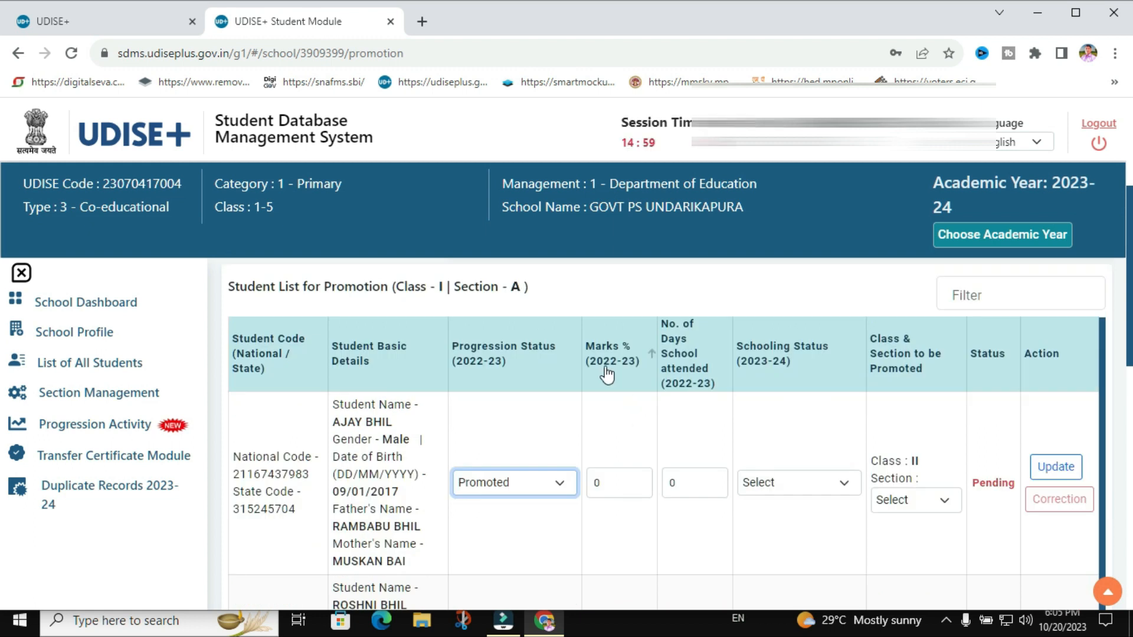
click(627, 480)
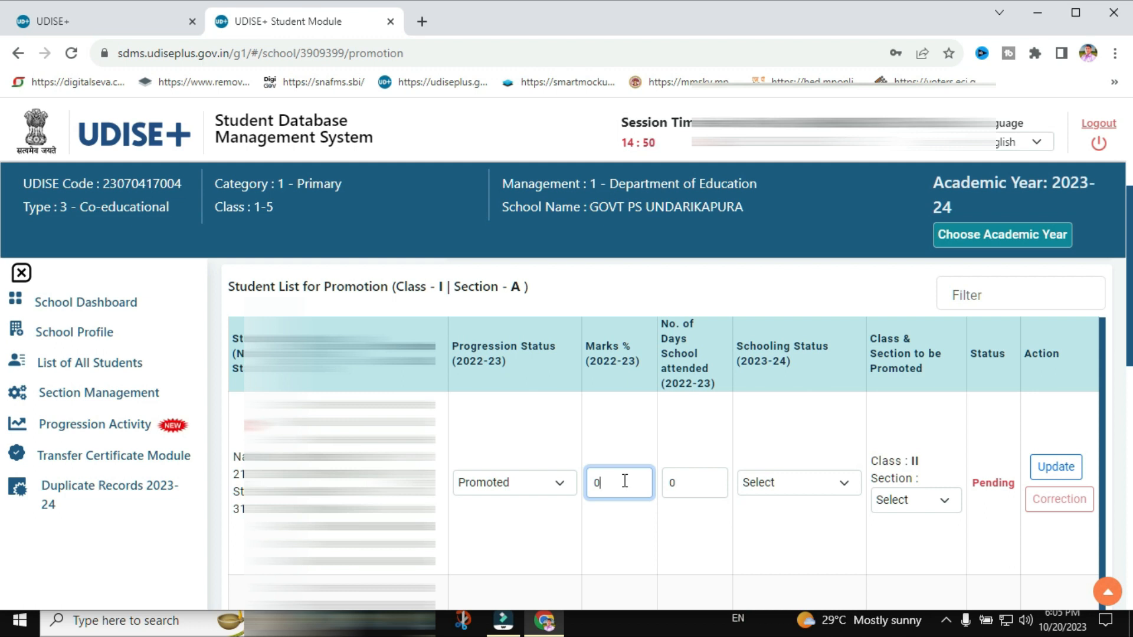
key(BackSpace)
text(56)
click(691, 487)
key(BackSpace)
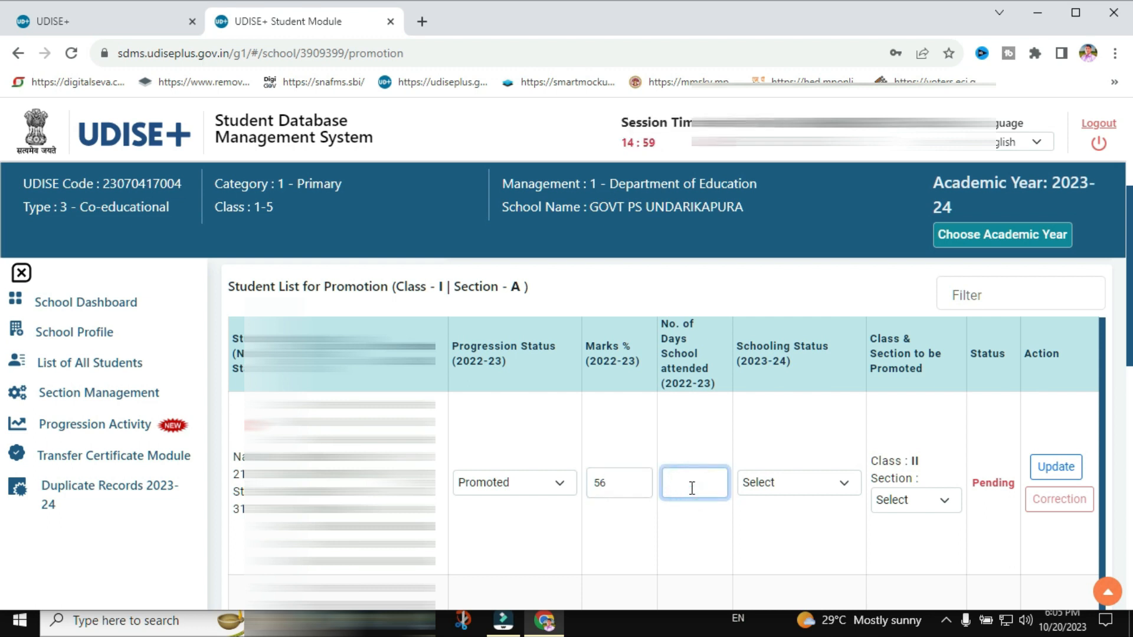
click(687, 484)
click(683, 483)
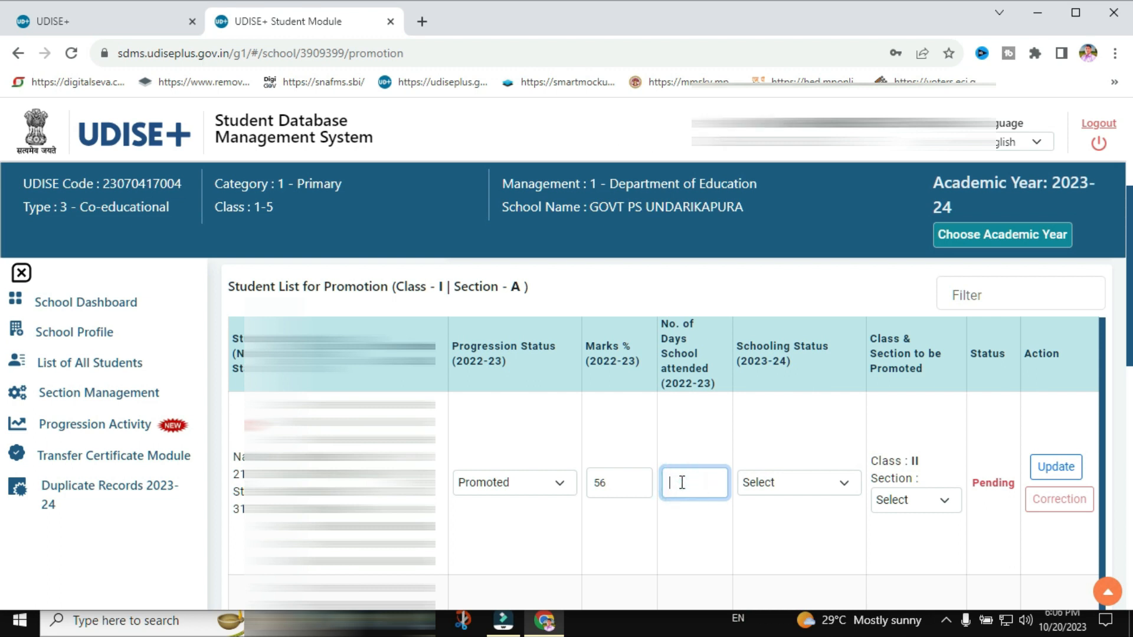
text(156)
Step: Set the student's 2023-24 schooling status to Studying in Same School and the Class II section to A
click(841, 487)
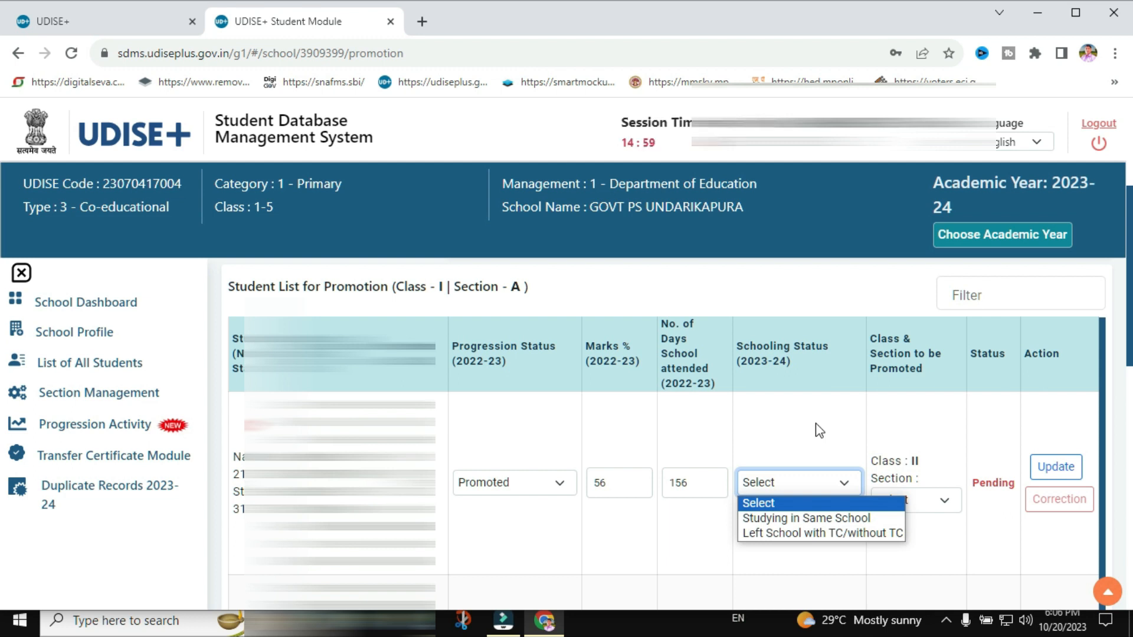
click(812, 518)
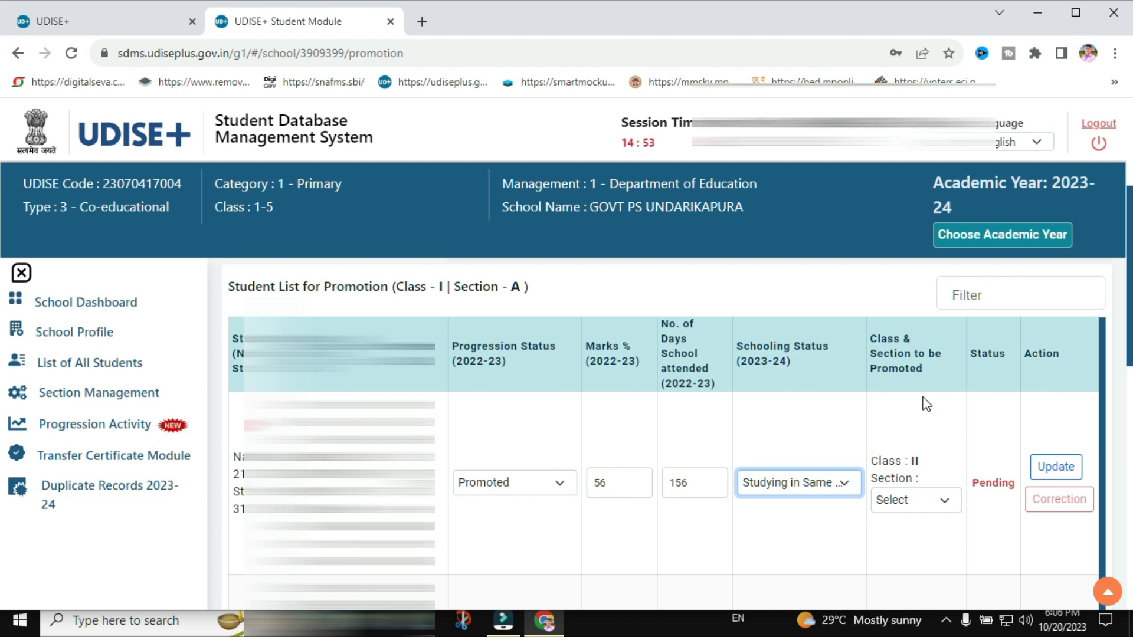
click(945, 507)
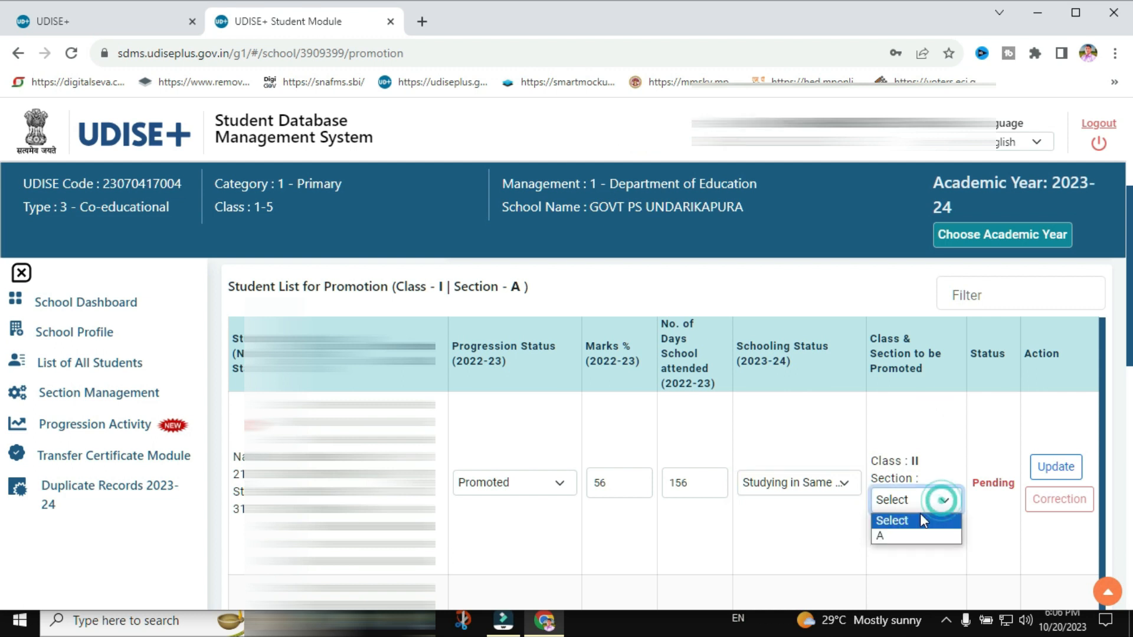
click(895, 534)
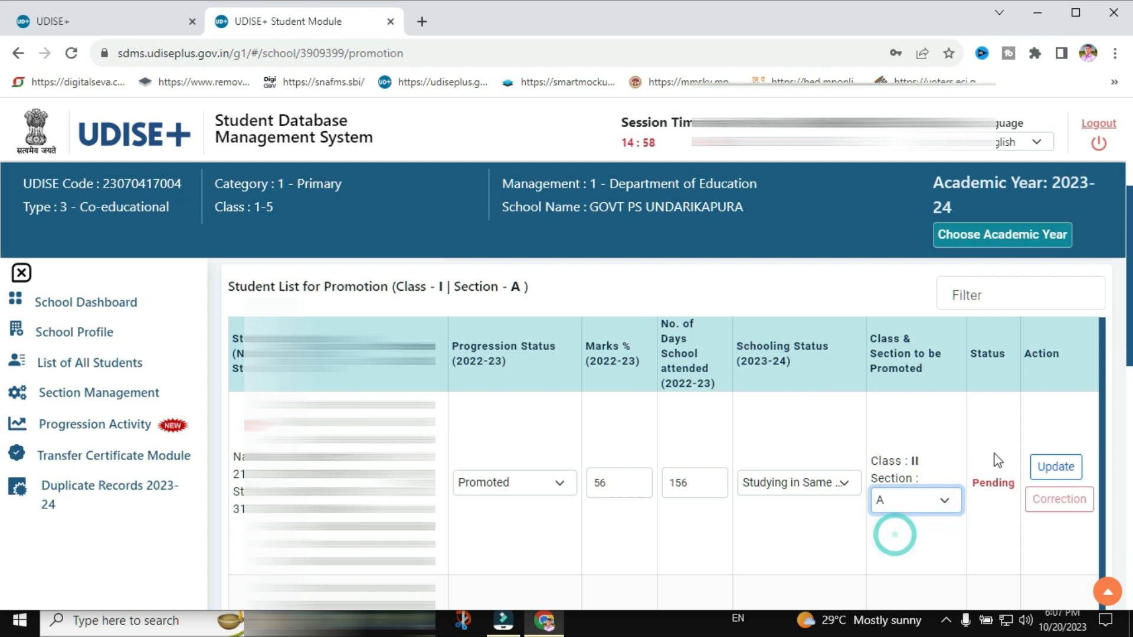
Step: Save the first Class I student's progression details with Update
scroll(935, 436, down, 1)
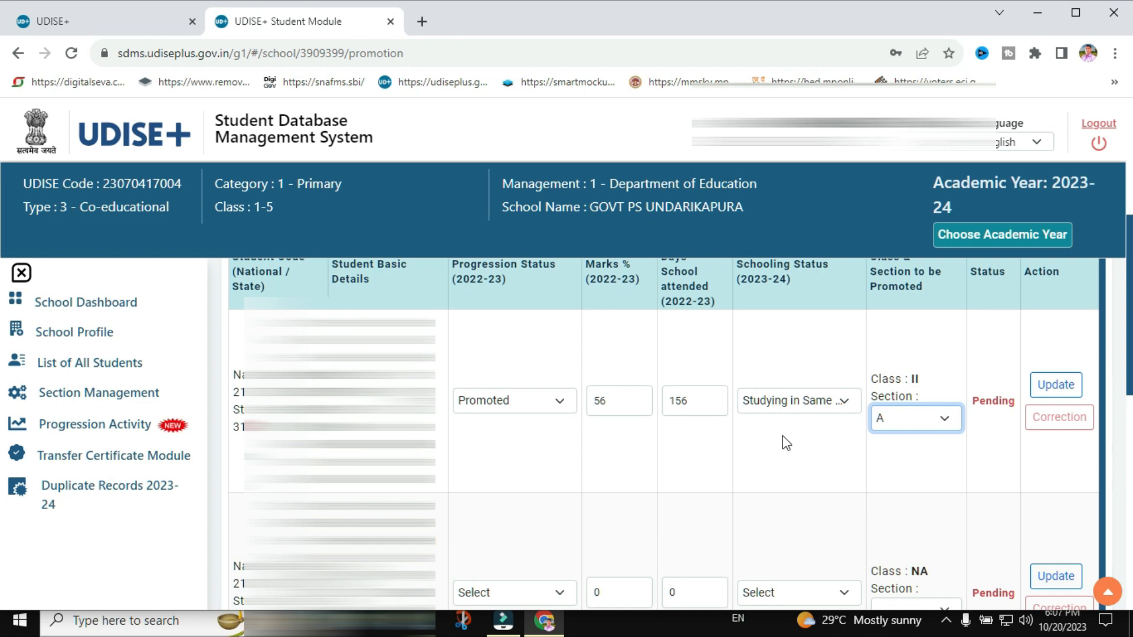
scroll(554, 466, up, 1)
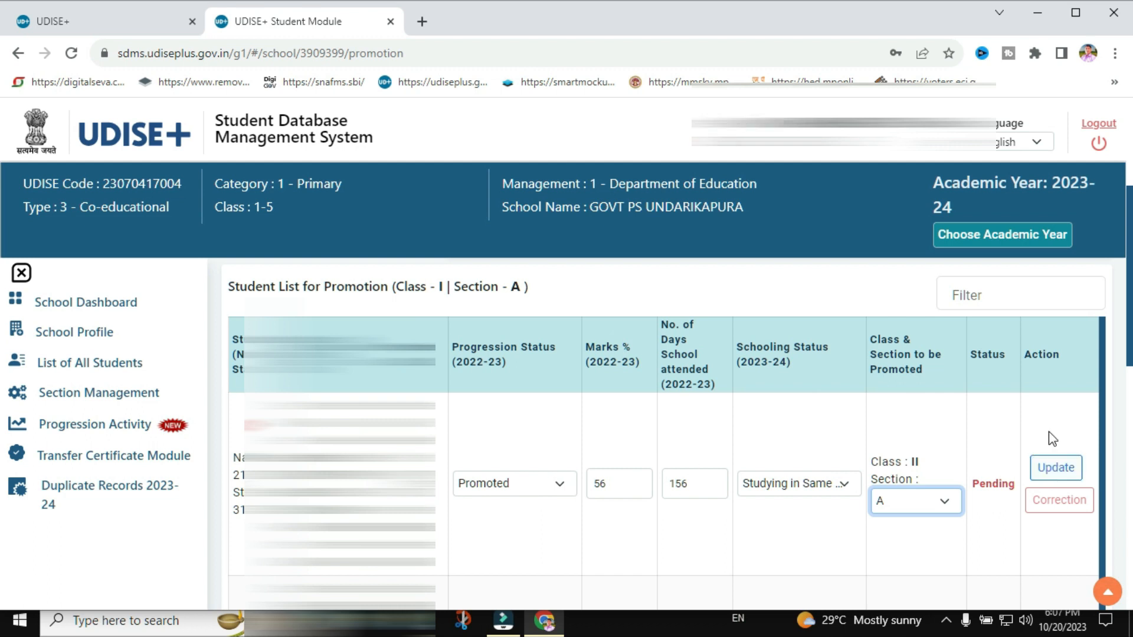
click(1055, 469)
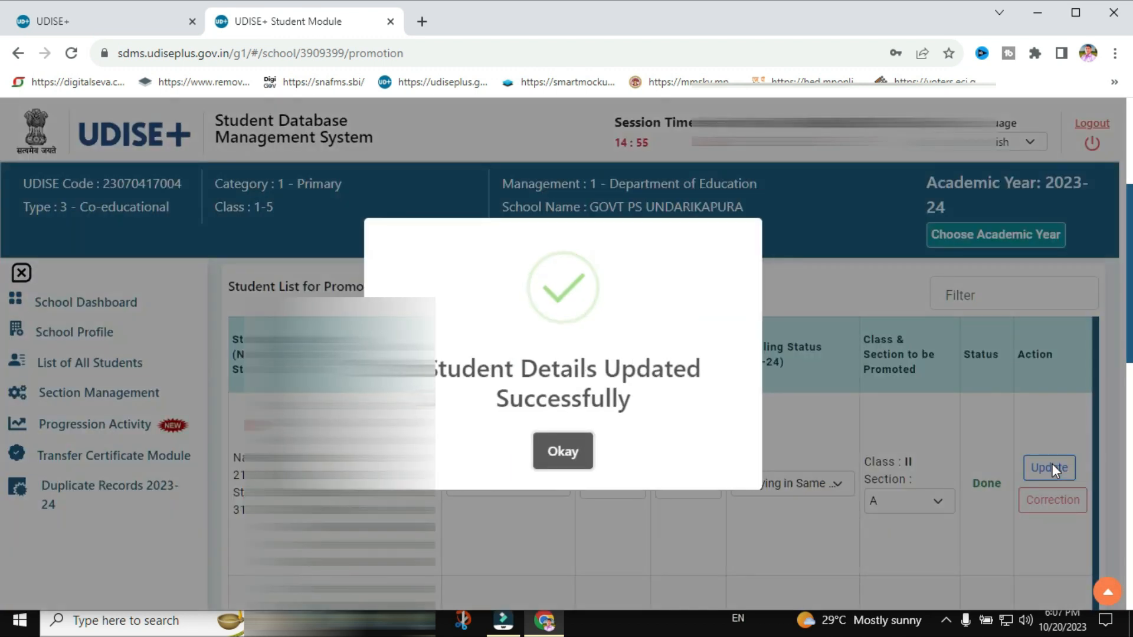
click(563, 455)
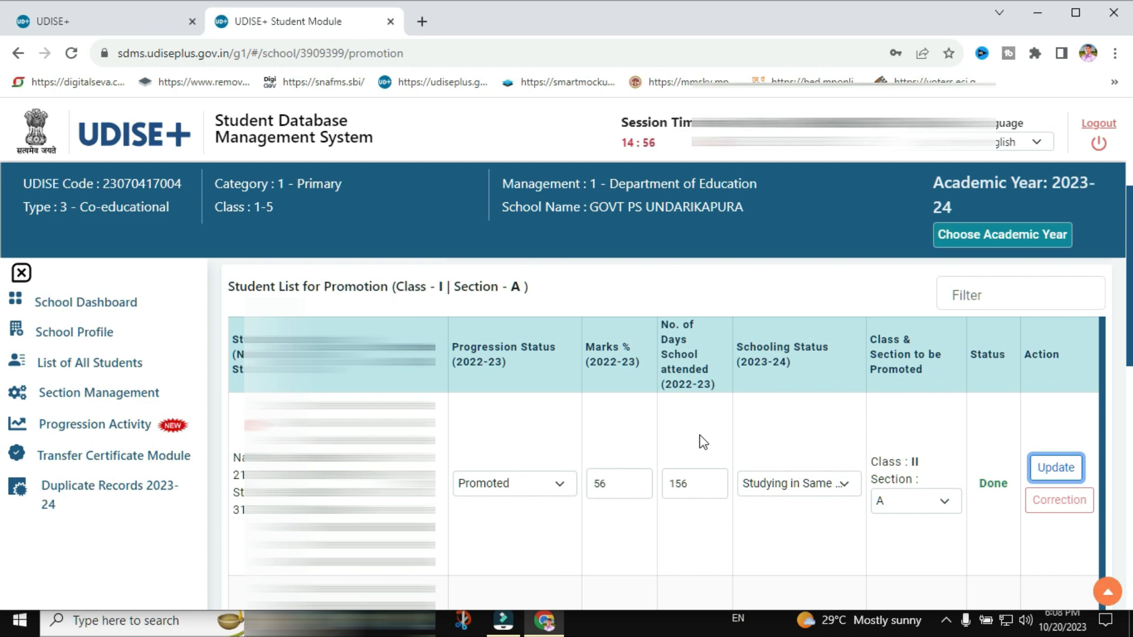
Step: Review the marks, attendance, schooling status, section and completion status of every student in Class I, section A
scroll(703, 443, down, 3)
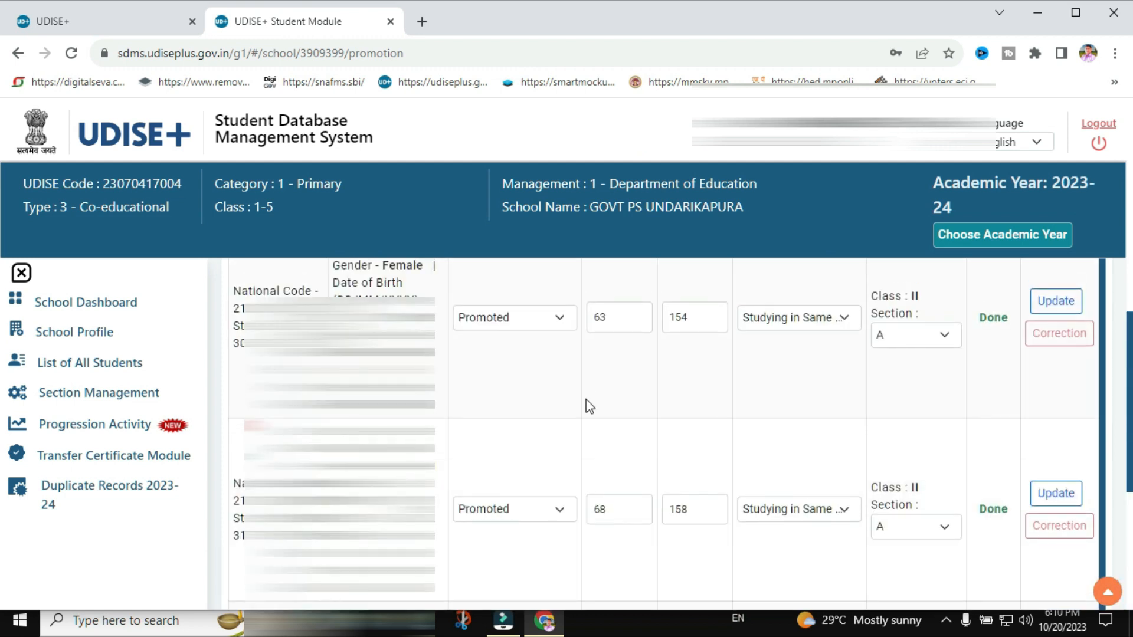
scroll(589, 406, up, 4)
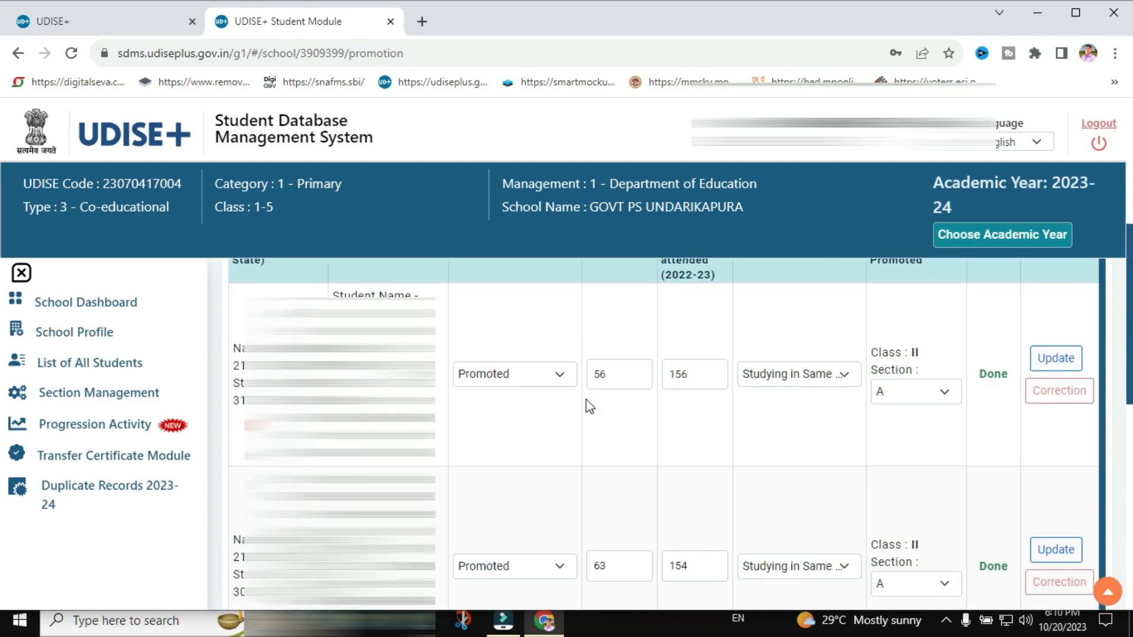
scroll(589, 406, up, 3)
scroll(589, 406, down, 10)
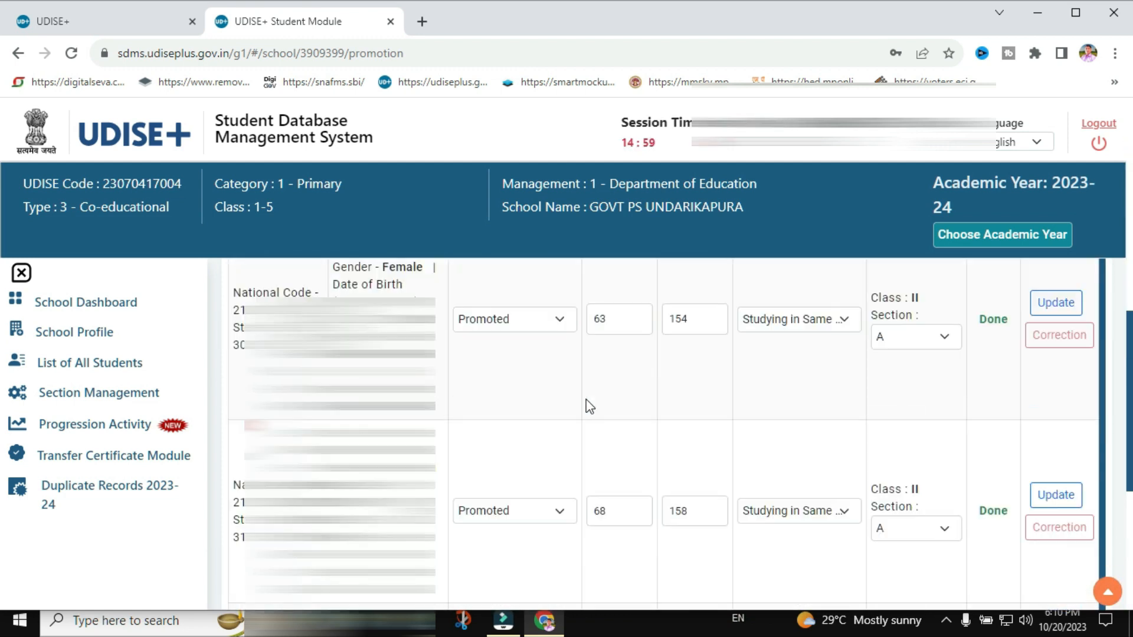
scroll(589, 406, down, 2)
scroll(599, 393, up, 5)
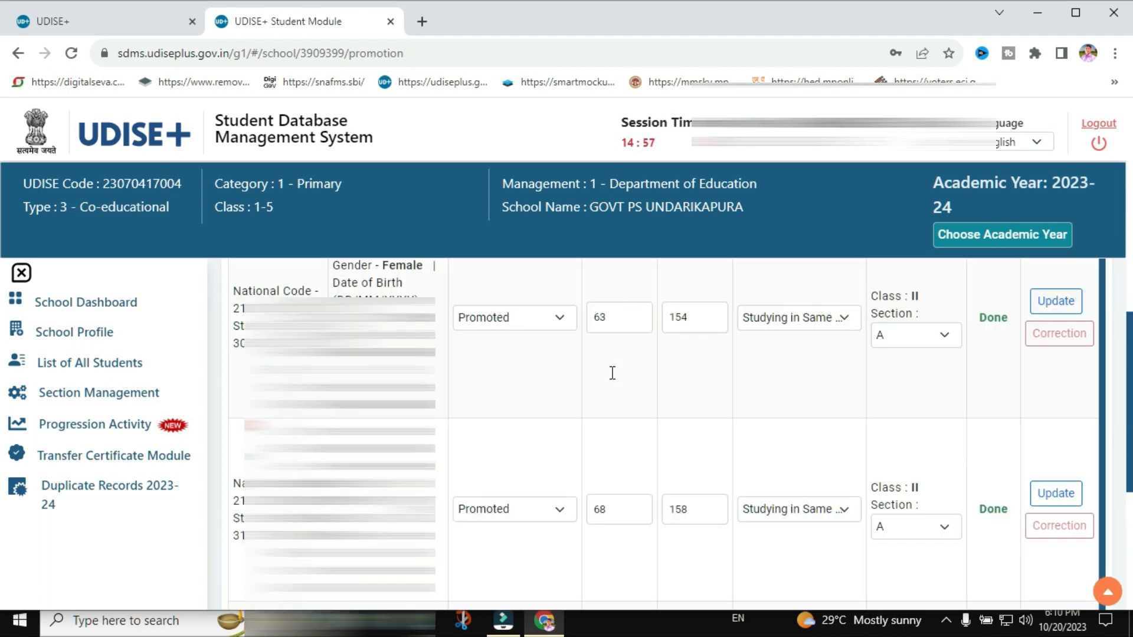
scroll(611, 373, down, 4)
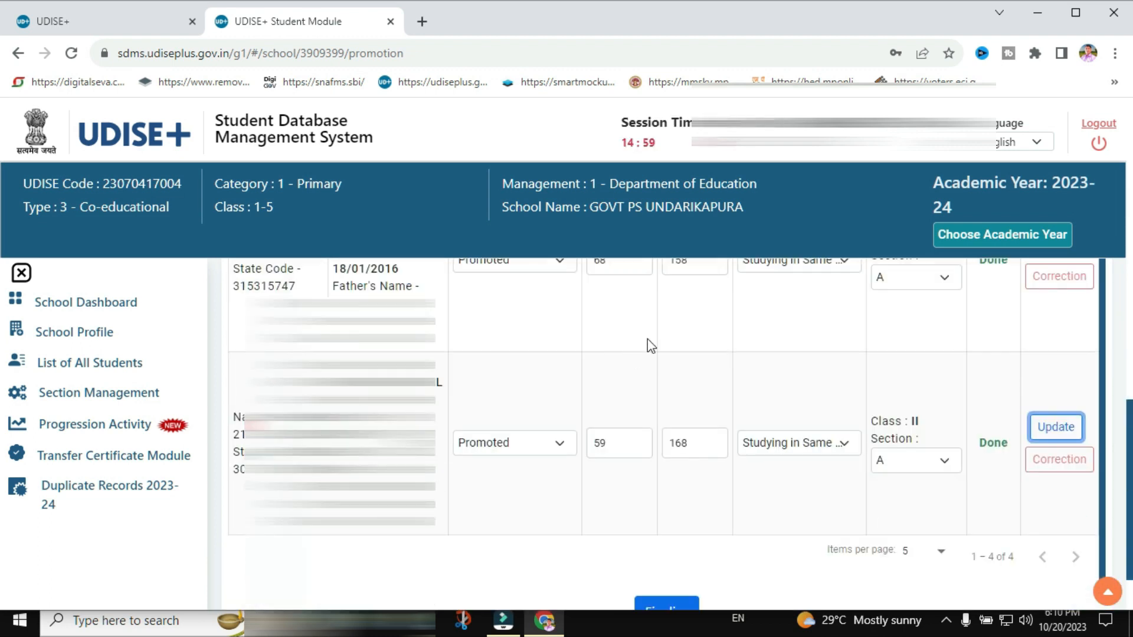
Step: Finalize the promotion data for Class I, section A
scroll(647, 339, down, 2)
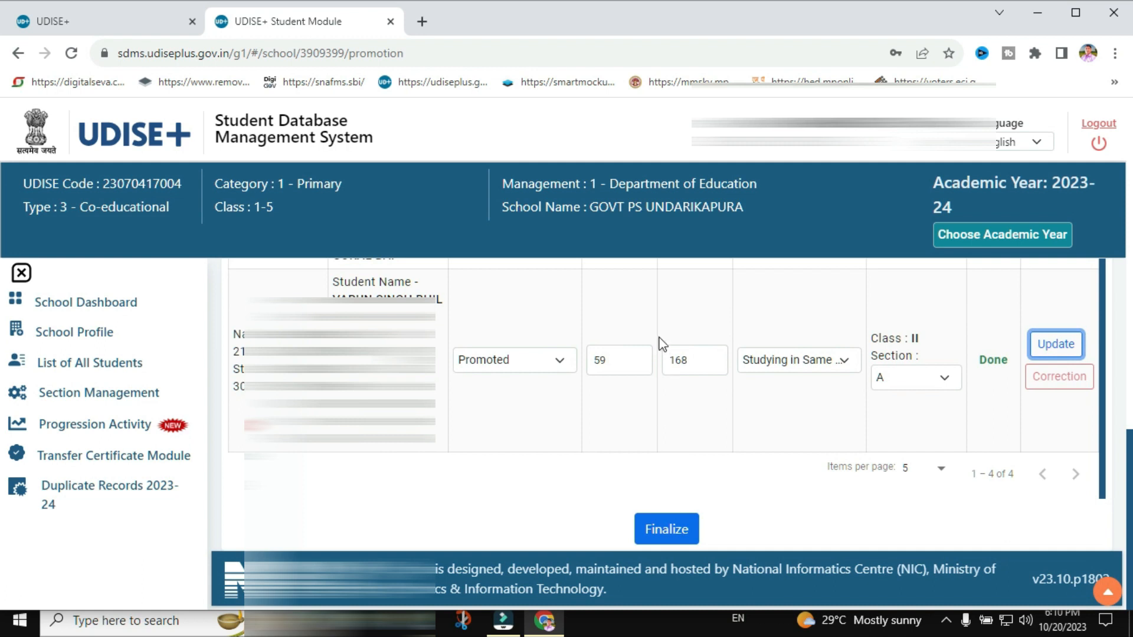
click(669, 530)
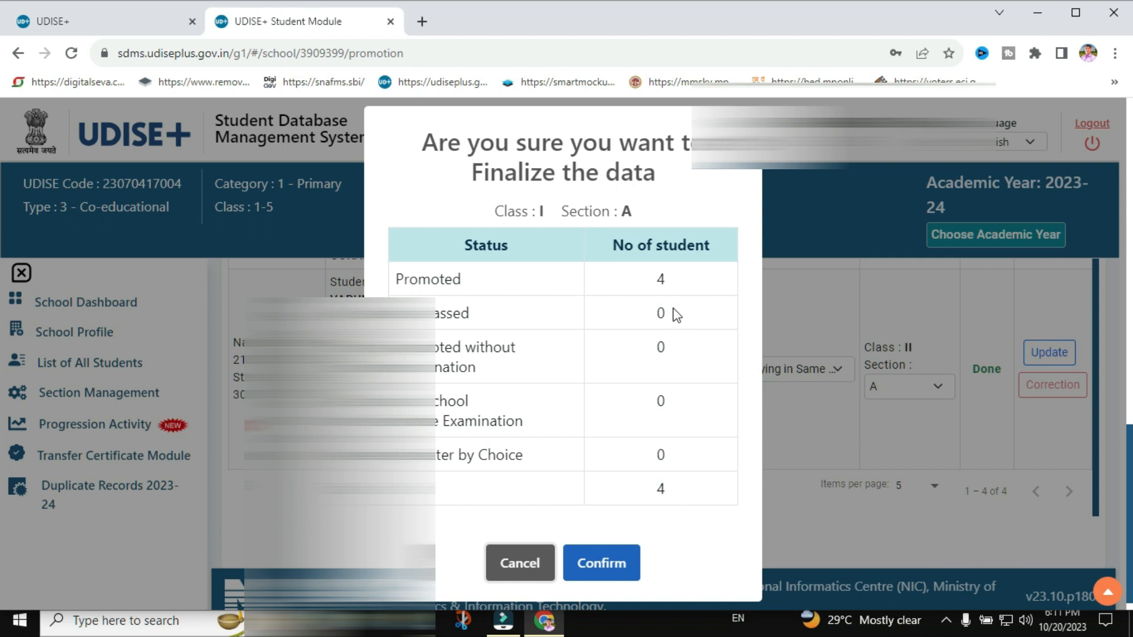
click(601, 563)
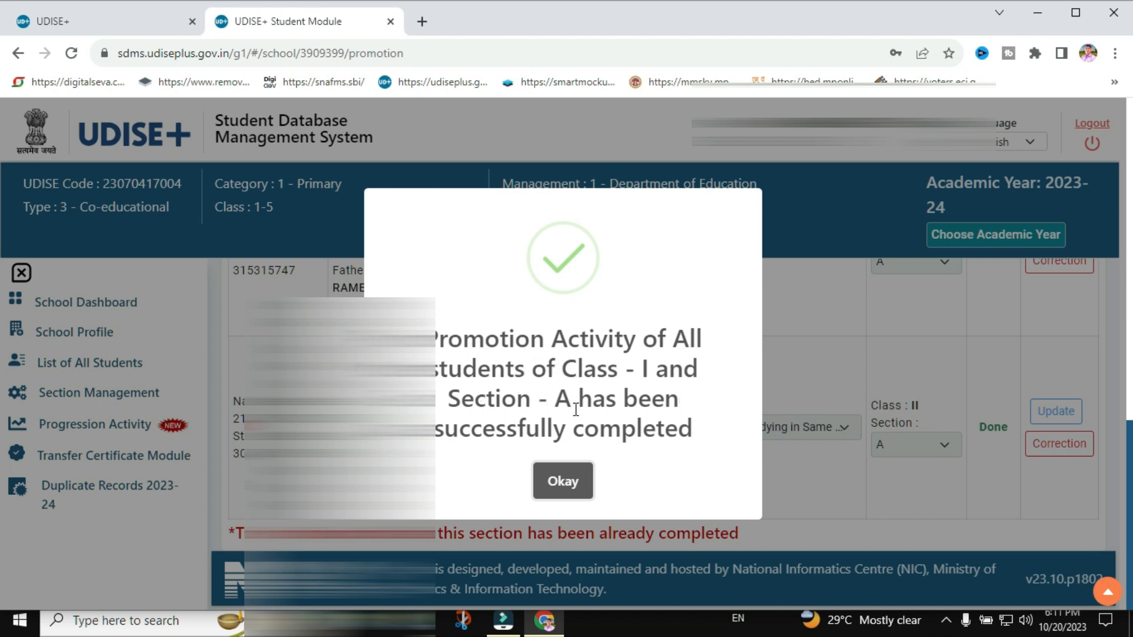
click(564, 483)
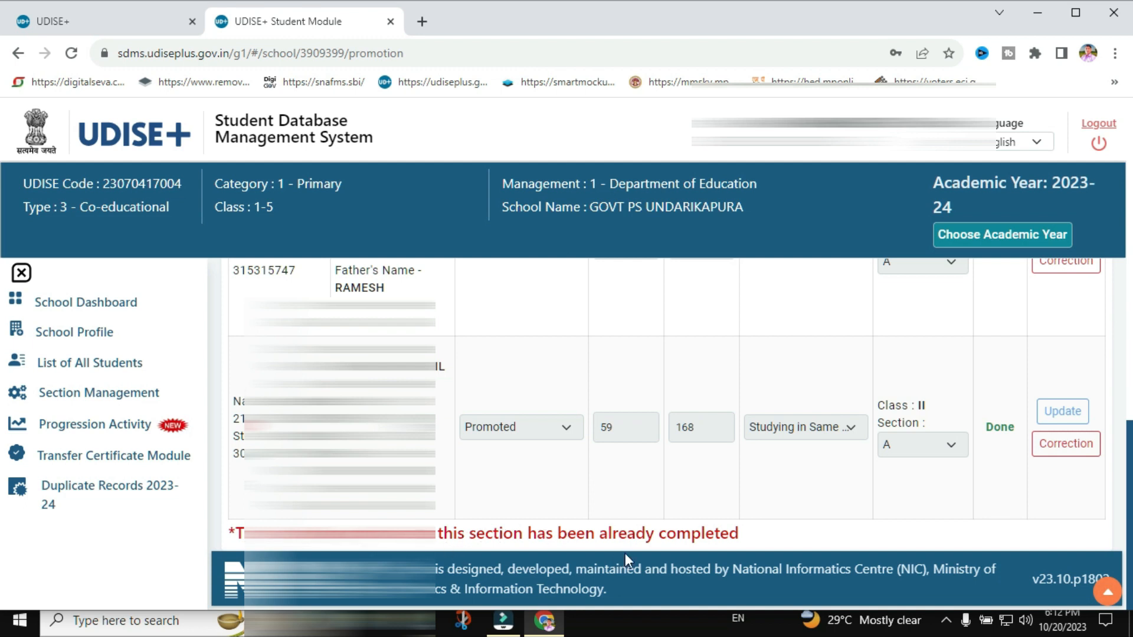
Step: Look through the finalized Class I, section A list, checking the locked progression fields and the available actions
scroll(754, 533, up, 3)
scroll(683, 481, down, 3)
scroll(682, 481, up, 4)
scroll(556, 421, up, 5)
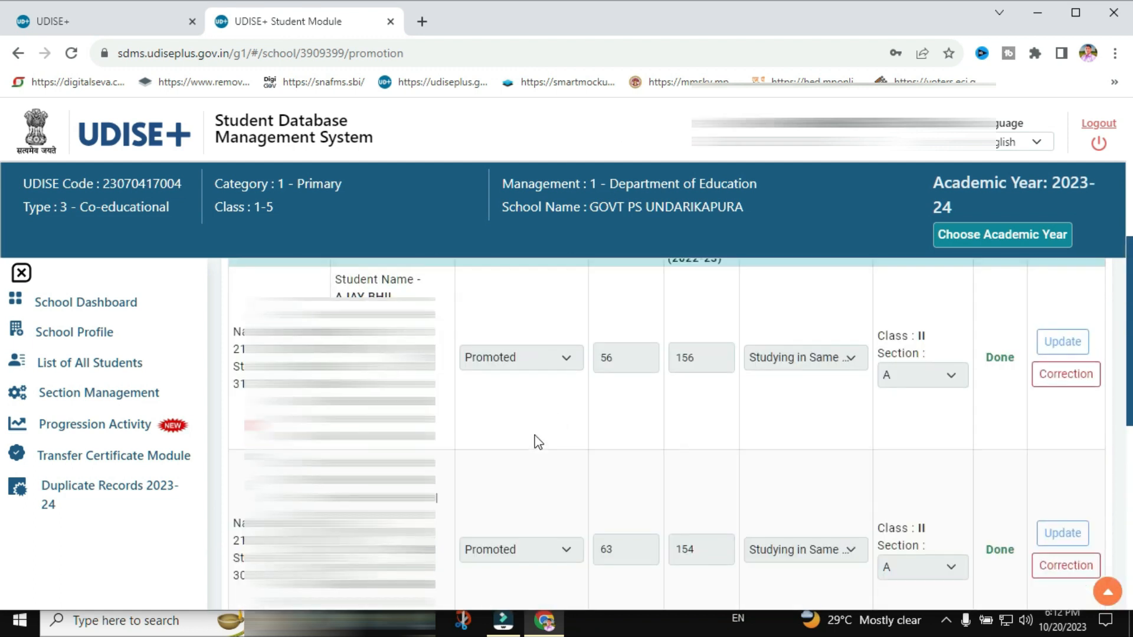
scroll(531, 466, down, 5)
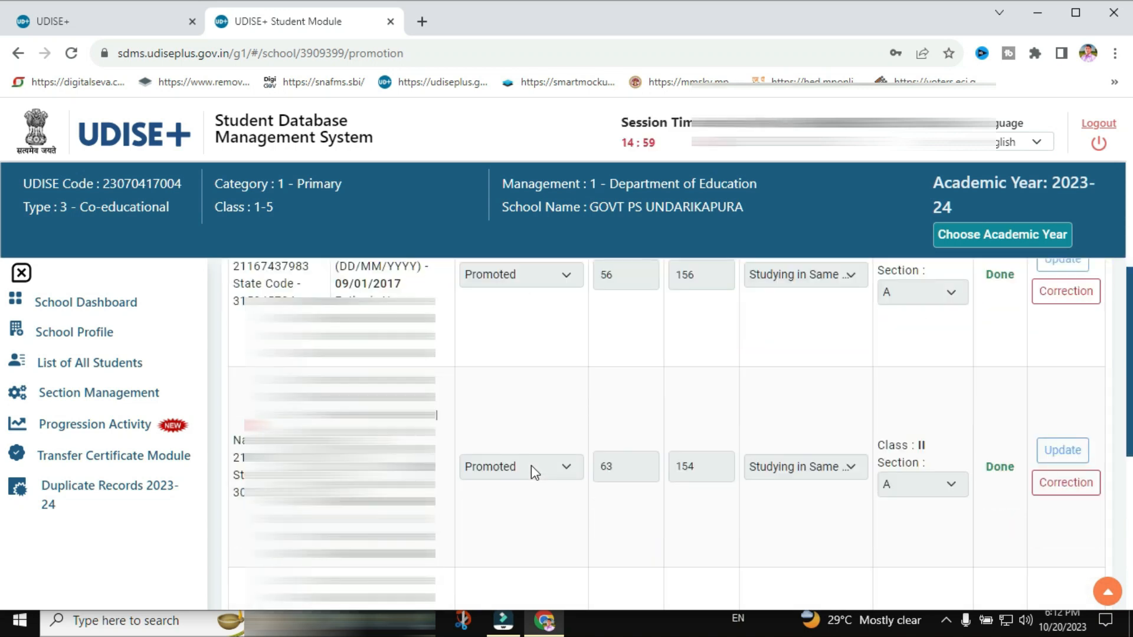
scroll(543, 409, down, 4)
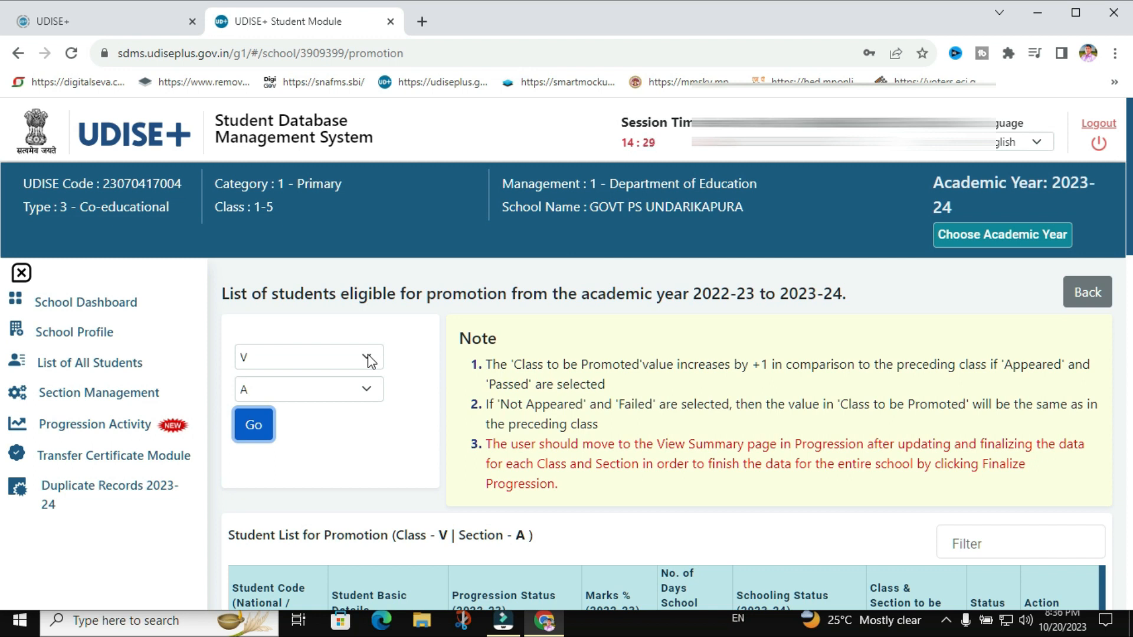
Step: Load the Class V, section A promotion list and enter the first student as Promoted with 68% marks and 165 days attended
click(255, 426)
scroll(547, 378, down, 5)
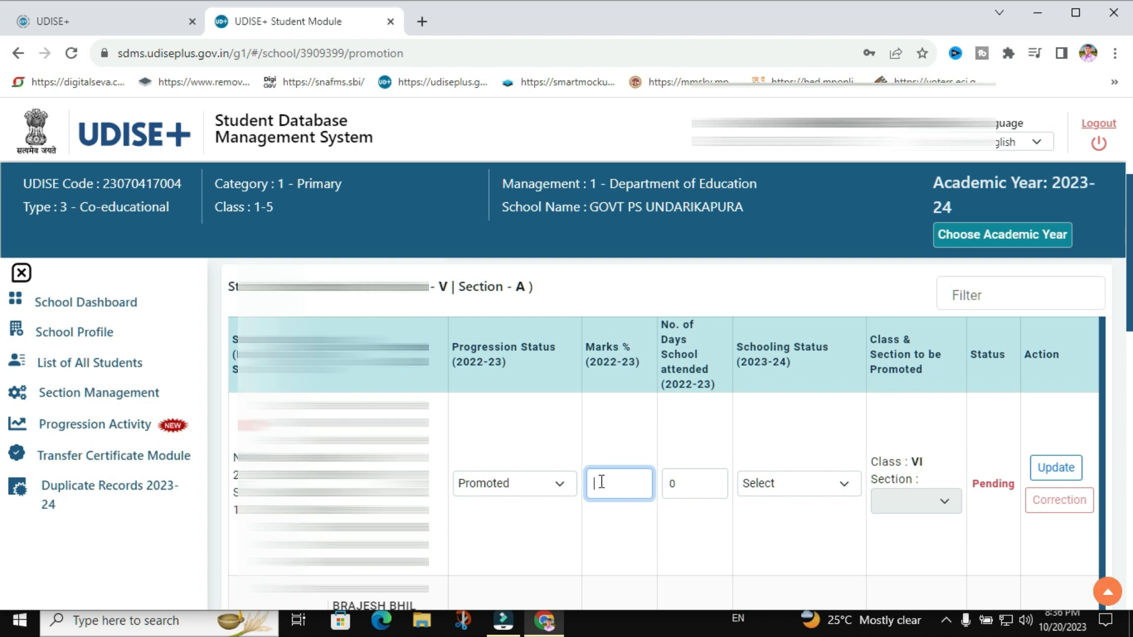
text(68)
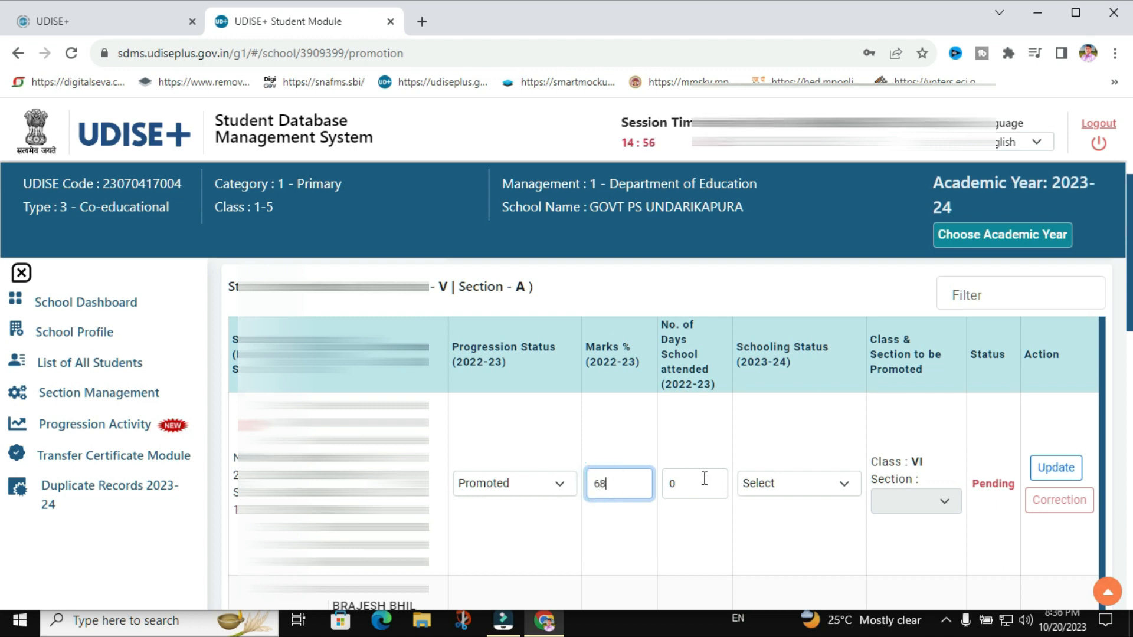
click(704, 478)
key(BackSpace)
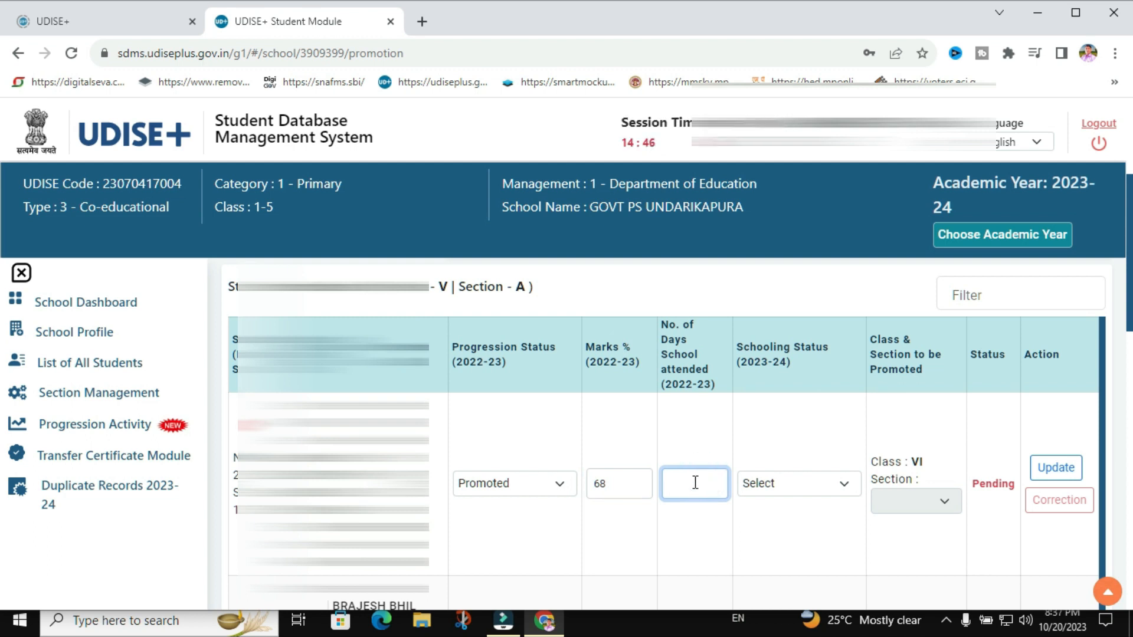
text(165)
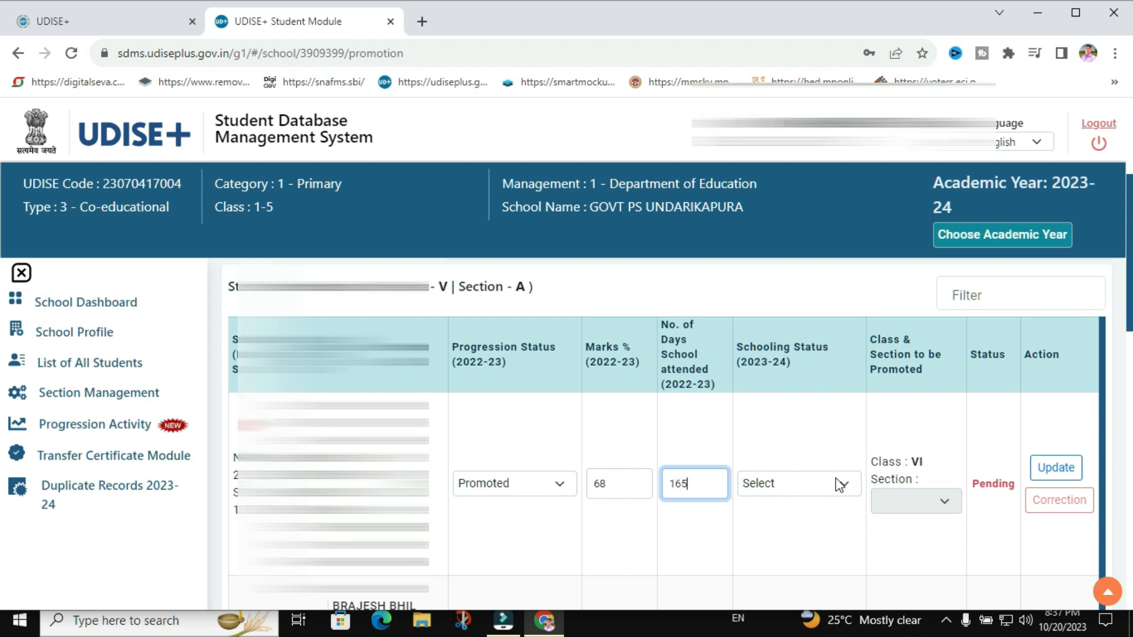
Step: Set the first Class V student's 2023-24 schooling status to Left School with TC/without TC and update the record
click(839, 481)
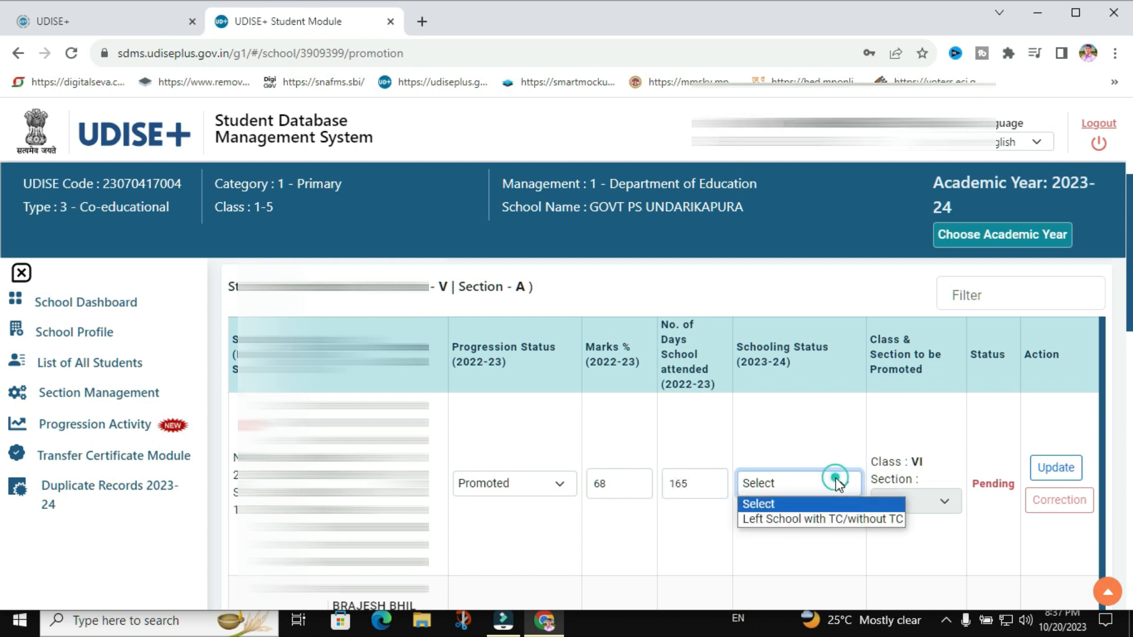
click(845, 522)
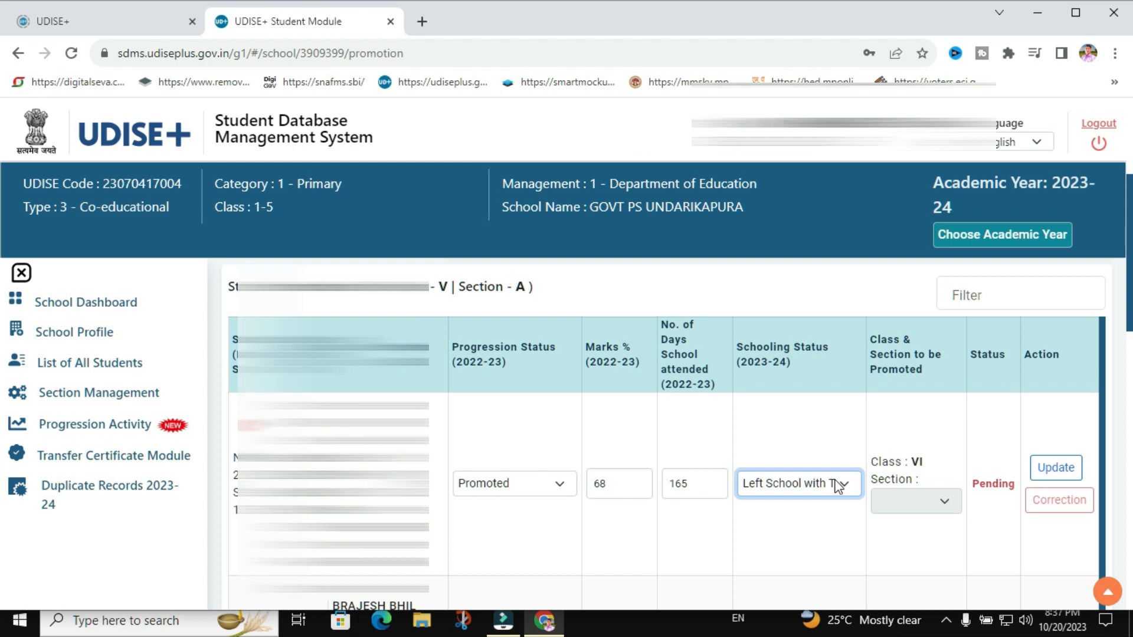
click(1056, 469)
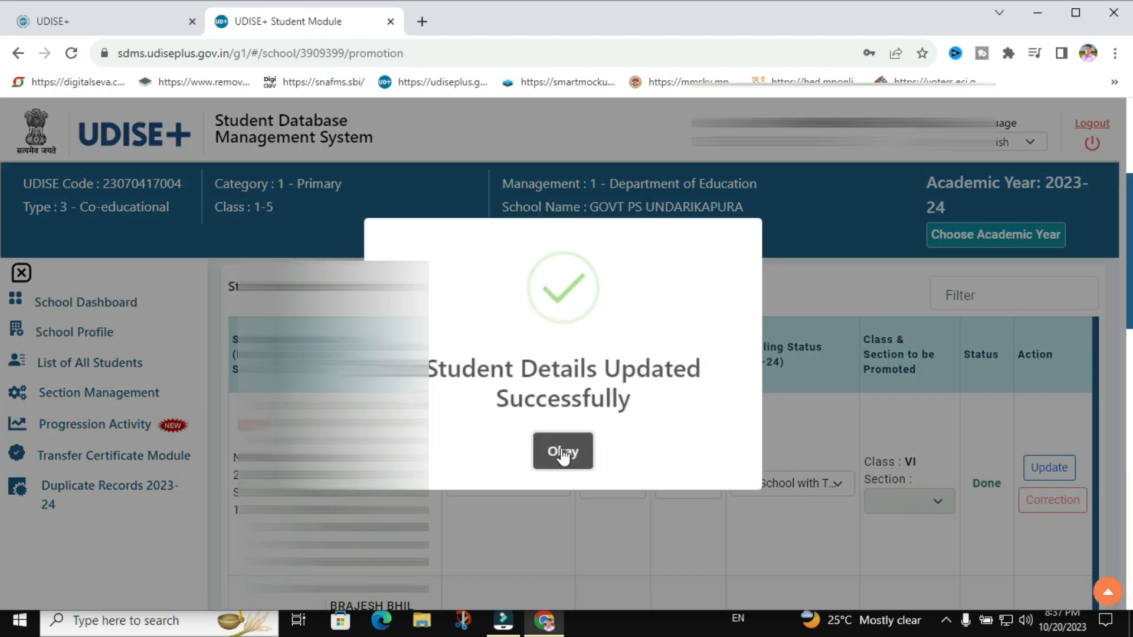
click(563, 453)
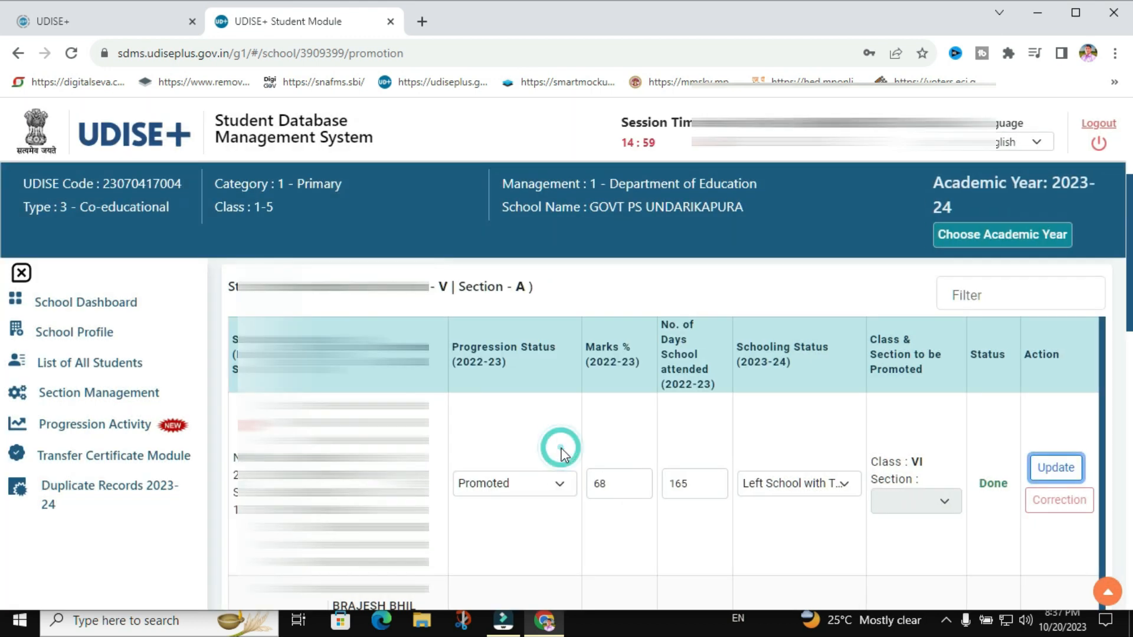
Step: Check which other students in the Class V, section A list still need their progression details
scroll(570, 443, down, 3)
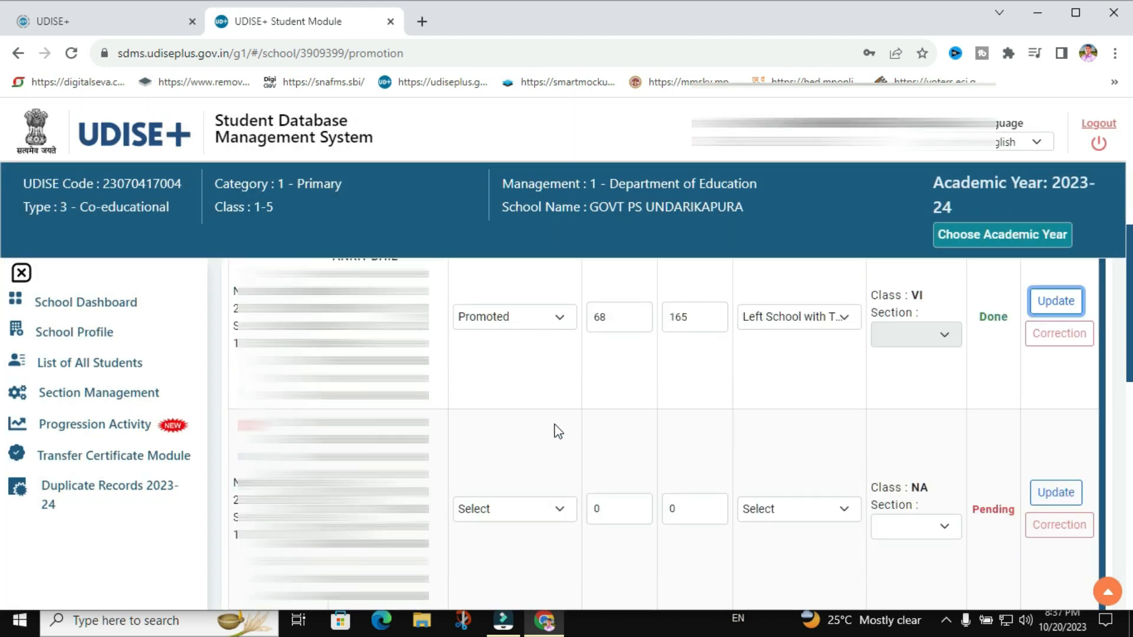
scroll(558, 431, down, 3)
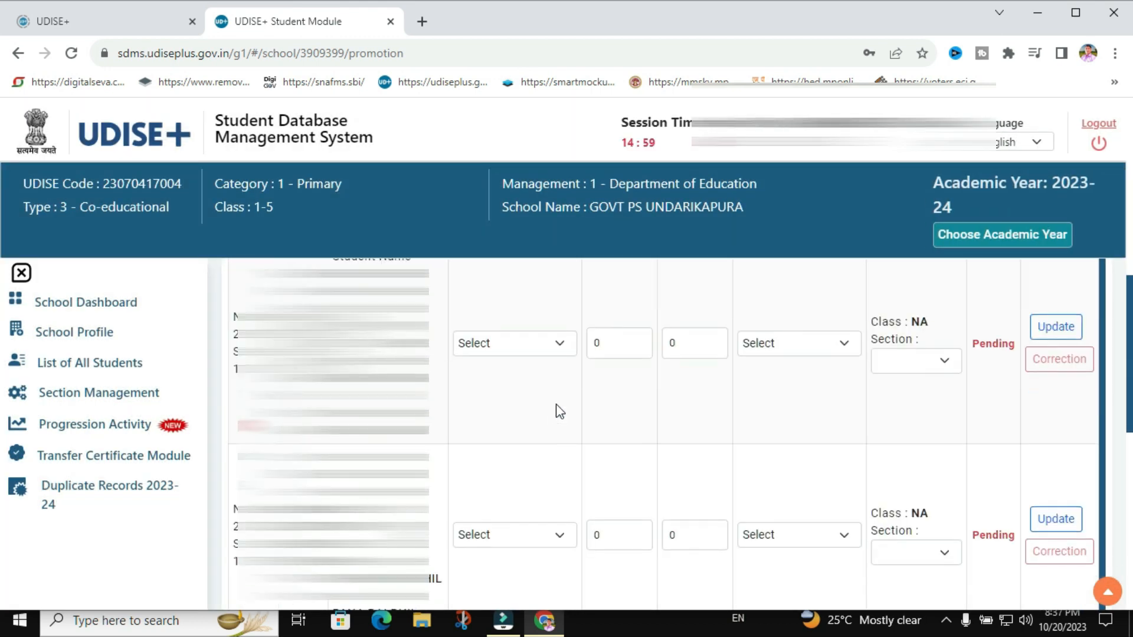
scroll(558, 354, up, 3)
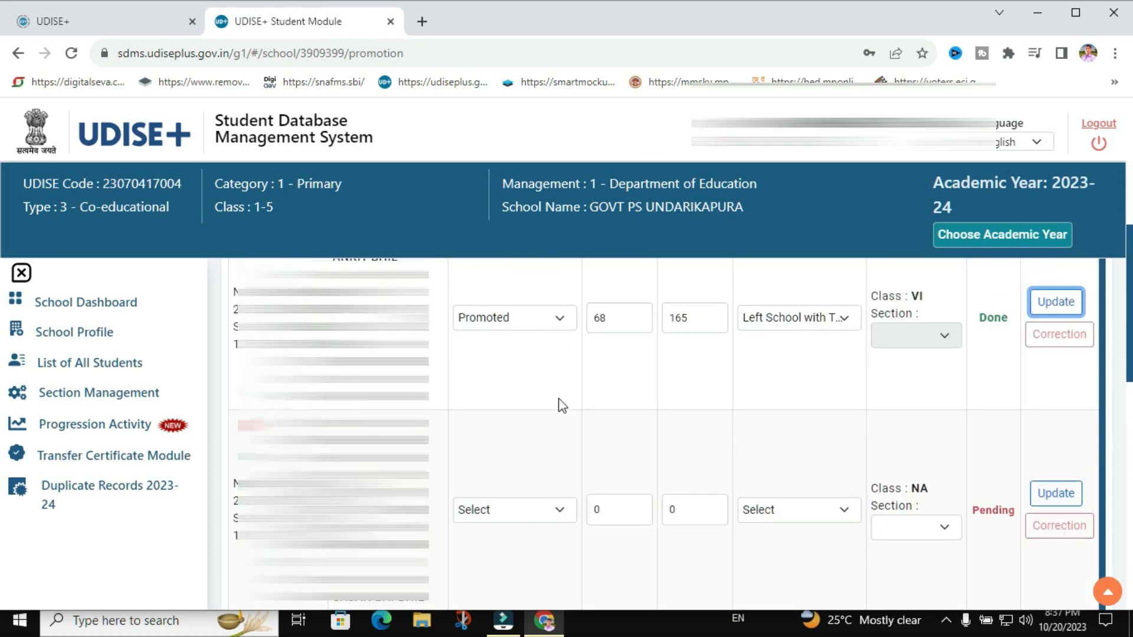
Step: Set the second Class V, section A student's 2022-23 progression status to Promoted
click(561, 510)
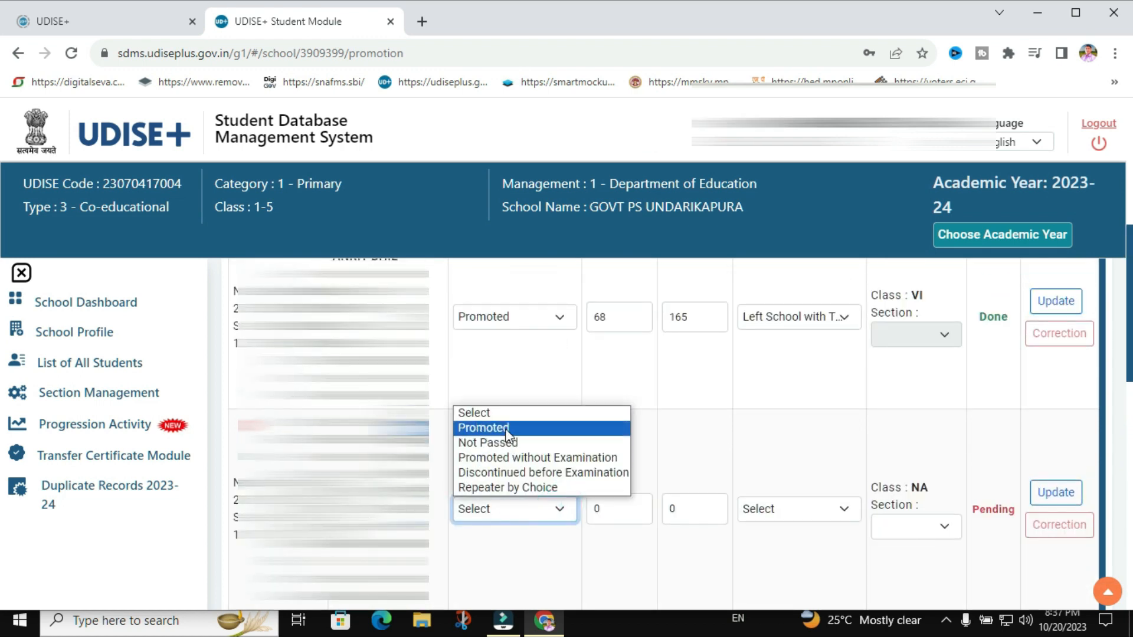
click(504, 427)
Step: Finalize the promotion data for Class V, section A and confirm the status summary
scroll(591, 449, down, 3)
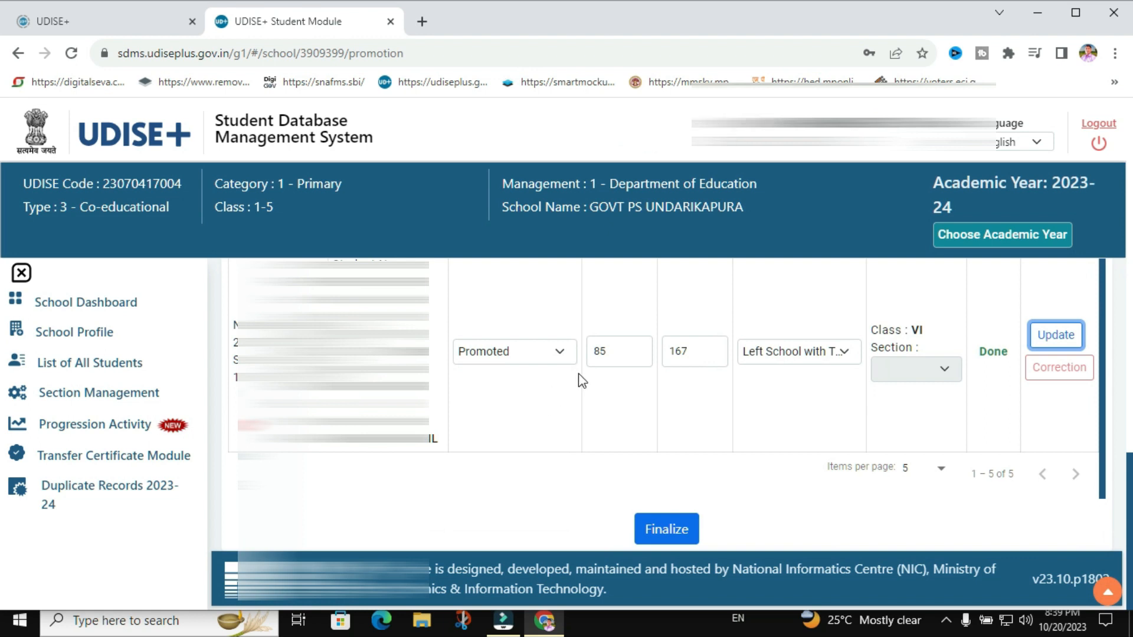
click(668, 532)
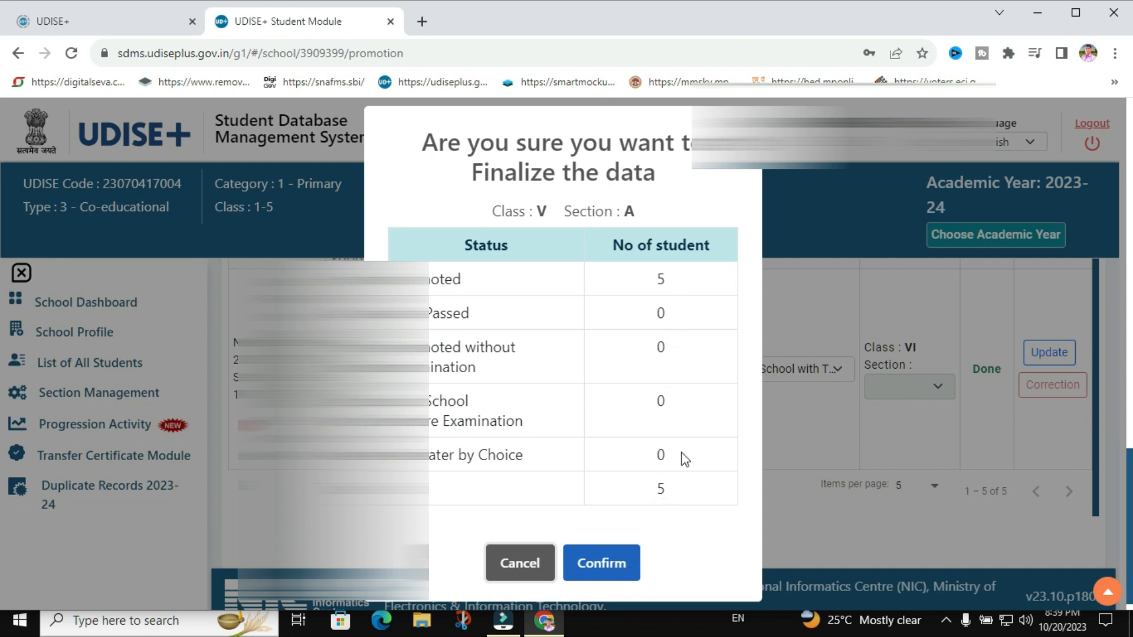
click(603, 564)
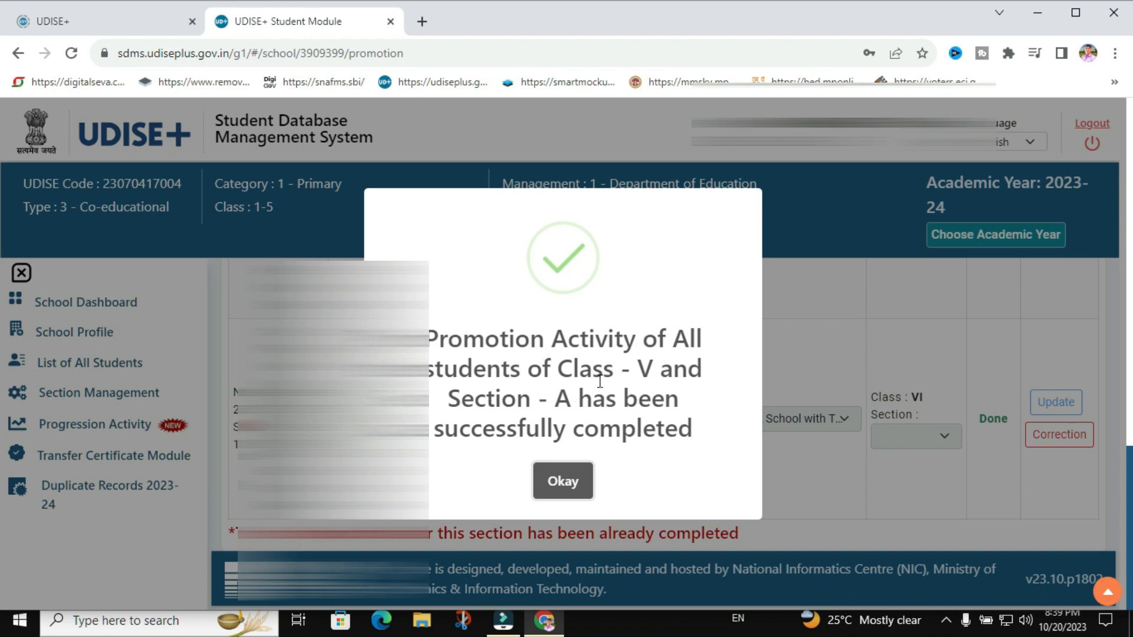
click(563, 480)
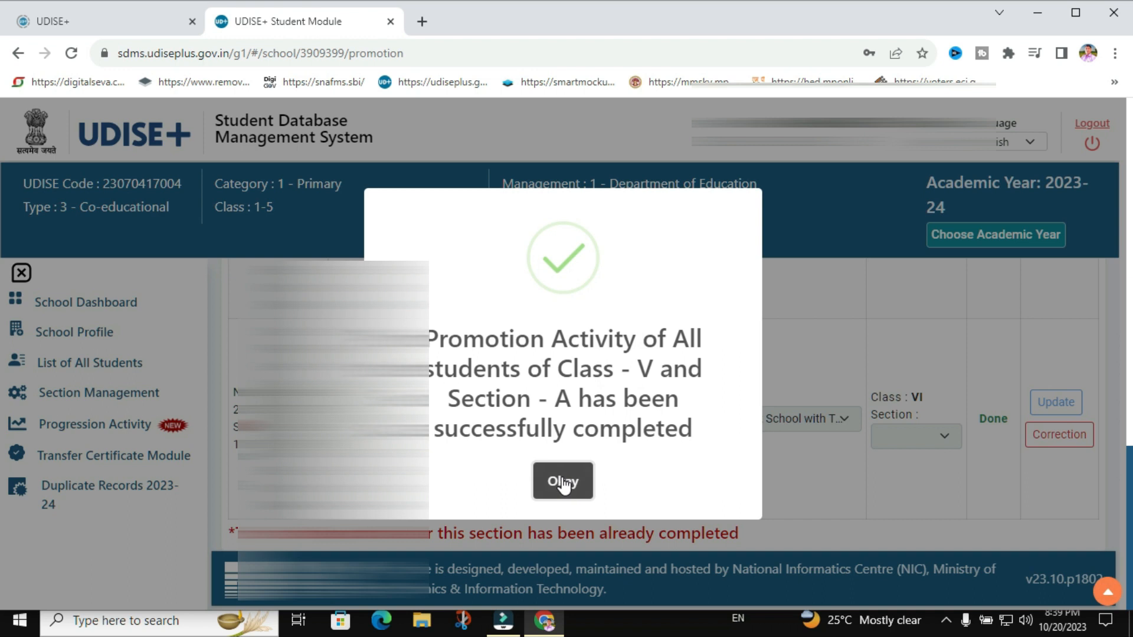
Step: Look through the finalized Class V, section A list, checking each student's progression details, status and available actions
scroll(600, 406, up, 10)
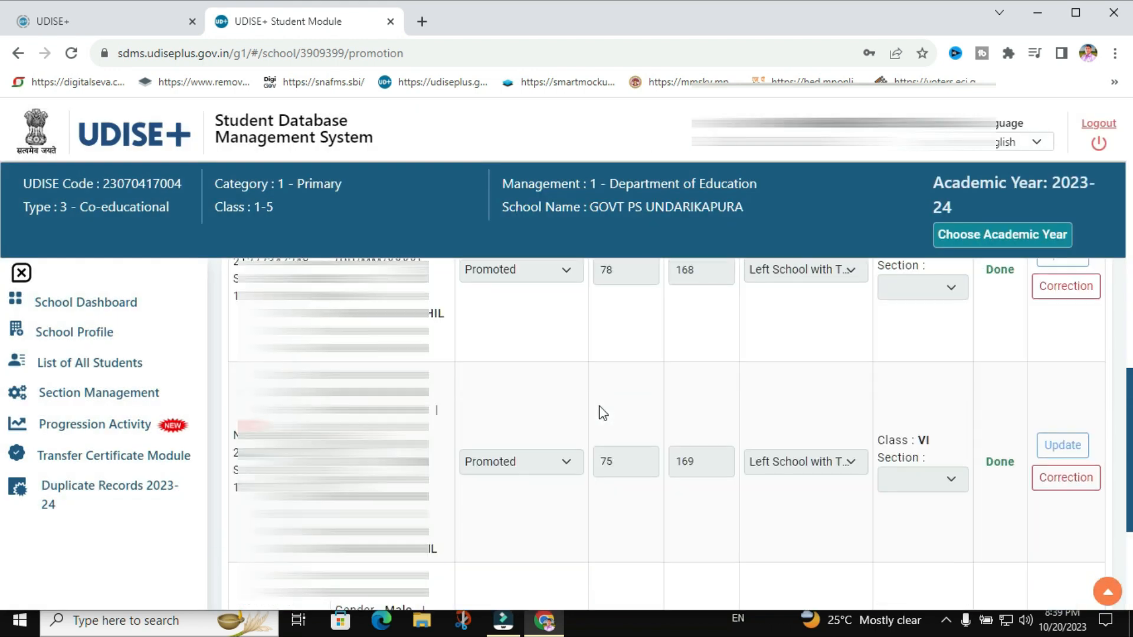
scroll(576, 424, down, 4)
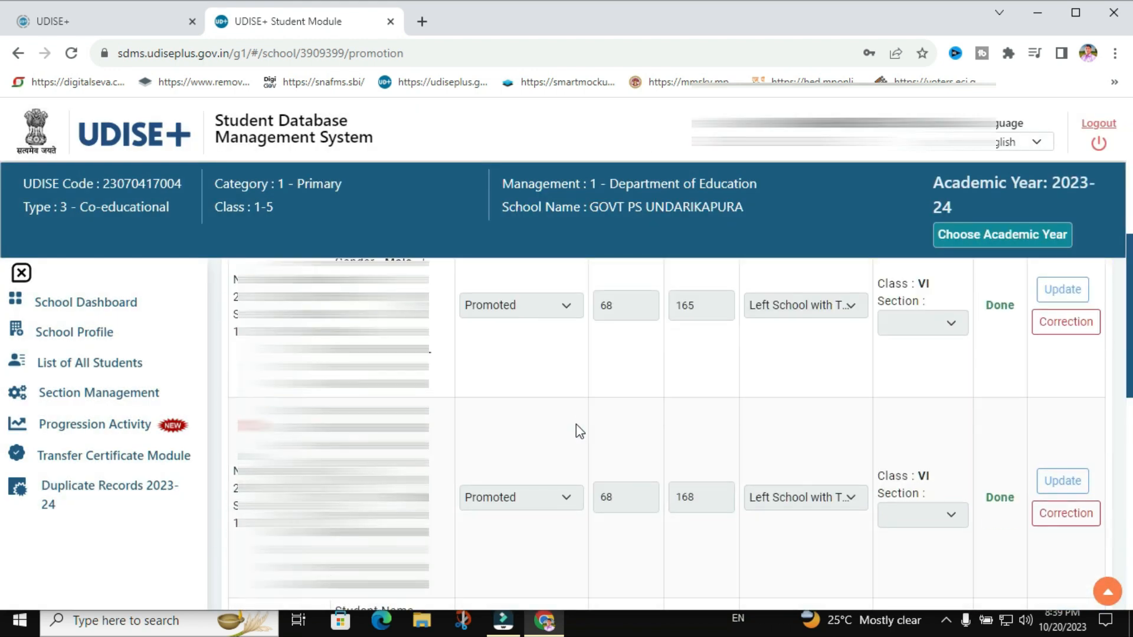
scroll(576, 423, up, 5)
scroll(457, 434, down, 4)
scroll(466, 438, up, 4)
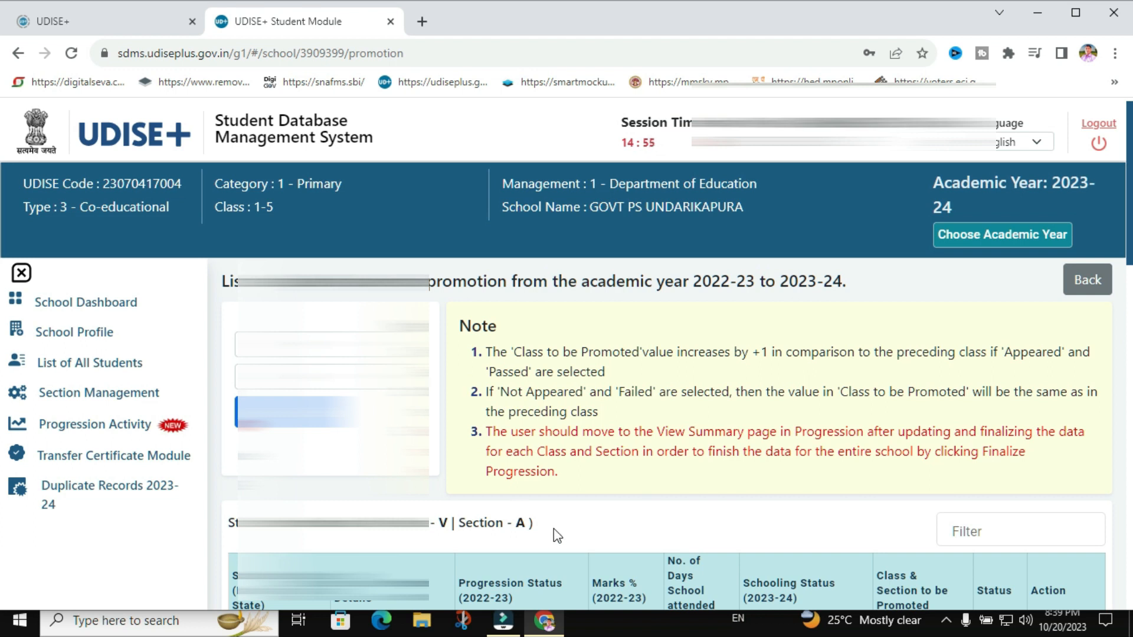
scroll(554, 529, down, 7)
scroll(560, 535, down, 2)
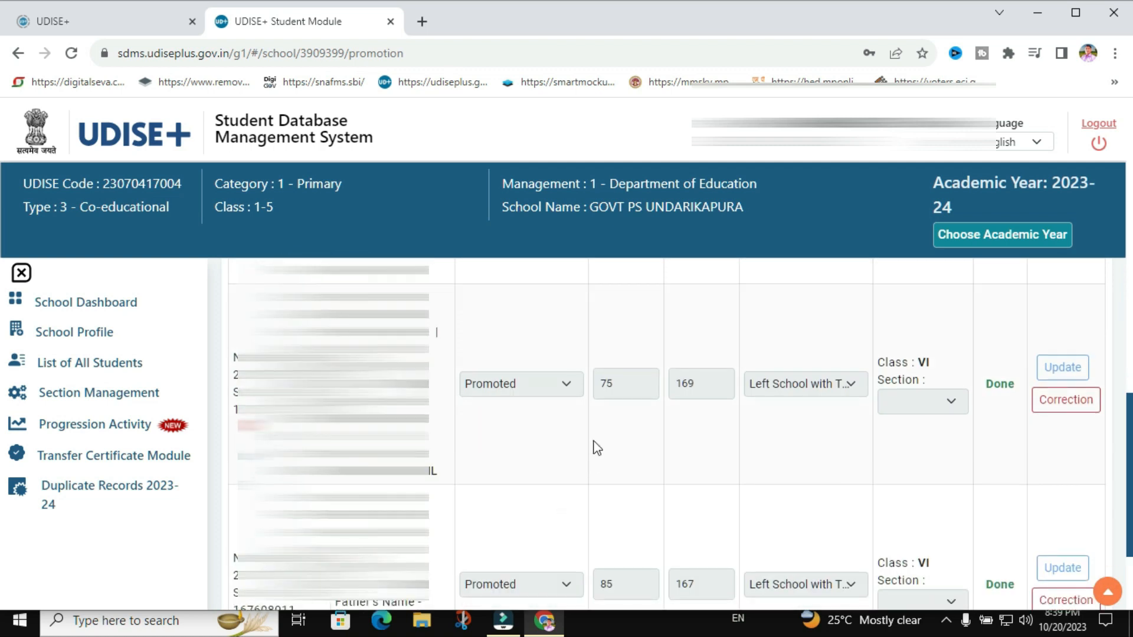
scroll(595, 449, down, 3)
scroll(596, 448, up, 5)
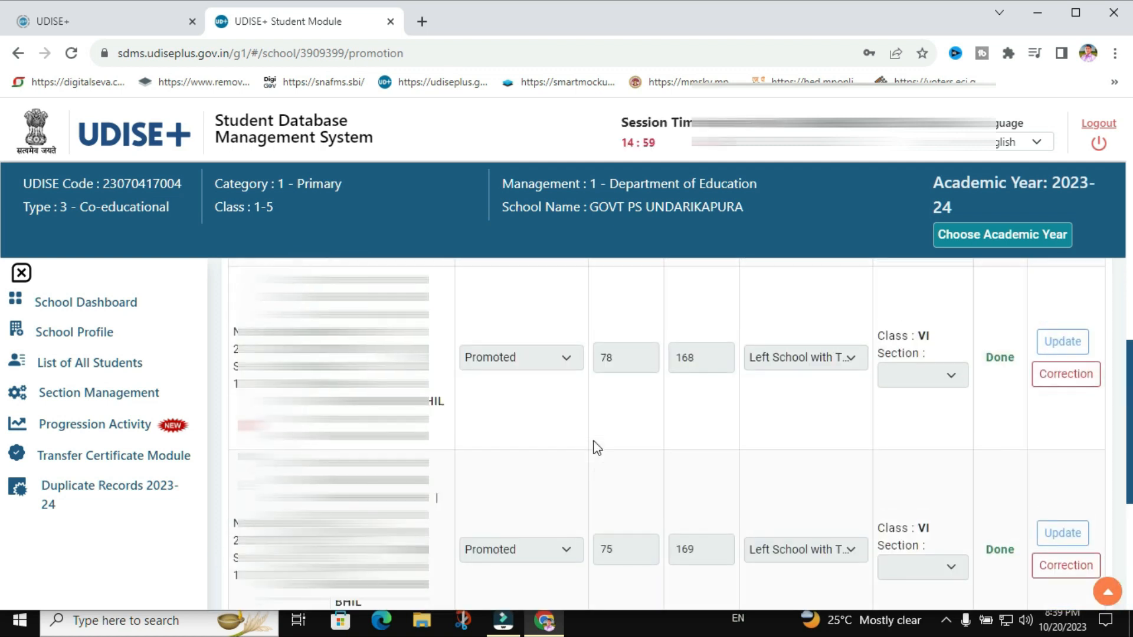
scroll(596, 449, up, 5)
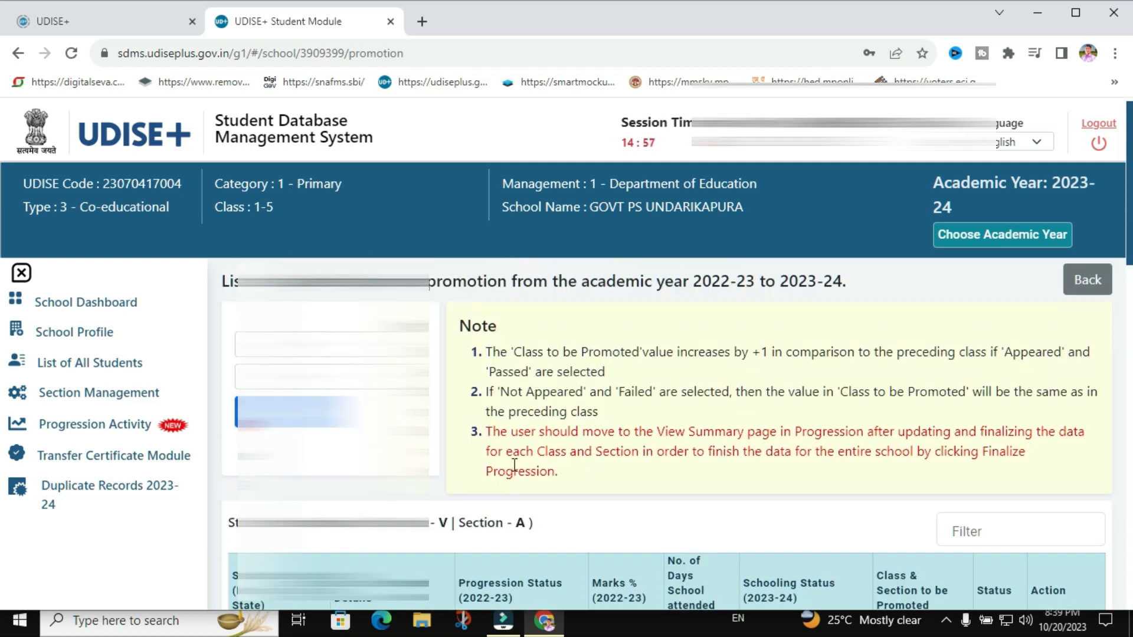
scroll(596, 448, down, 3)
scroll(596, 448, up, 3)
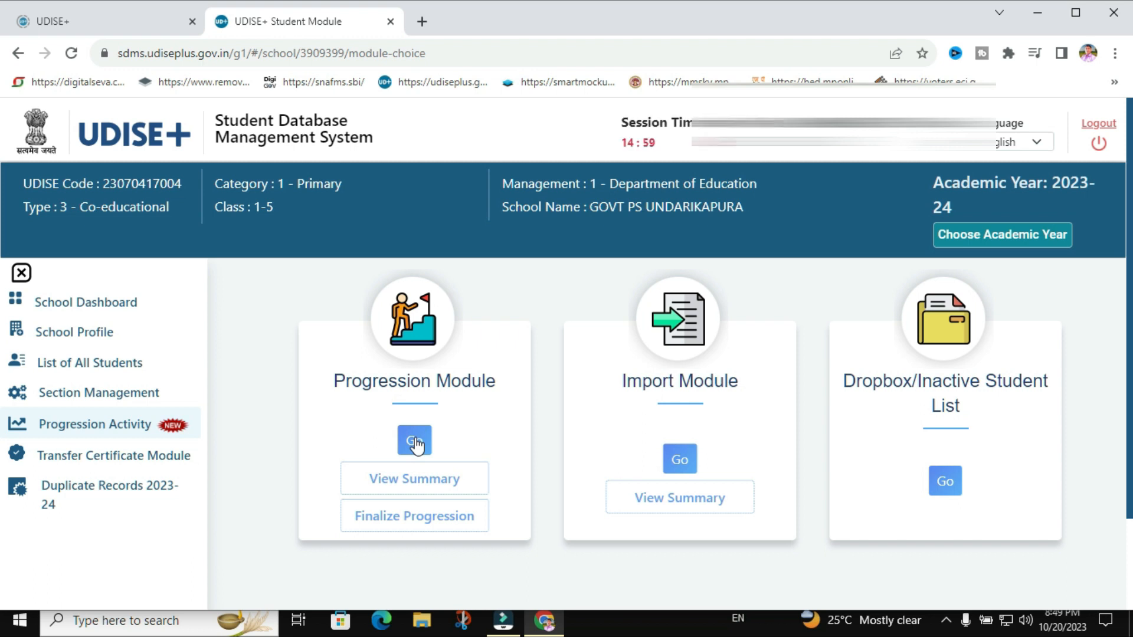
Step: Review the Progression Module summary of all 2022-23 students, checking status, promotion details and schooling status, and return to the module choices
click(419, 472)
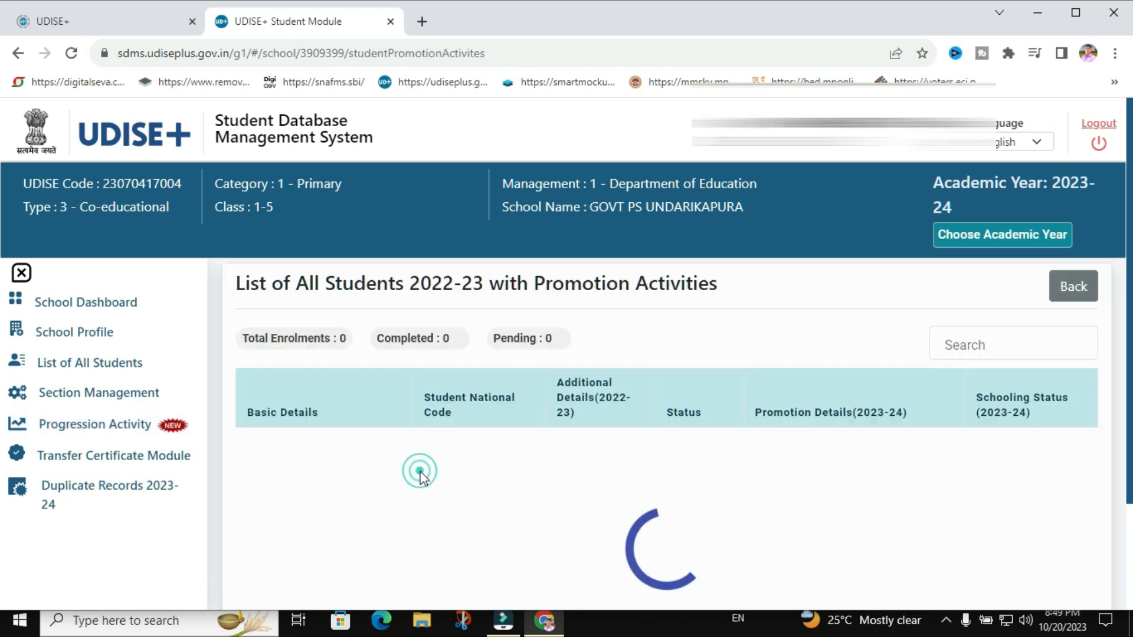
scroll(617, 489, down, 6)
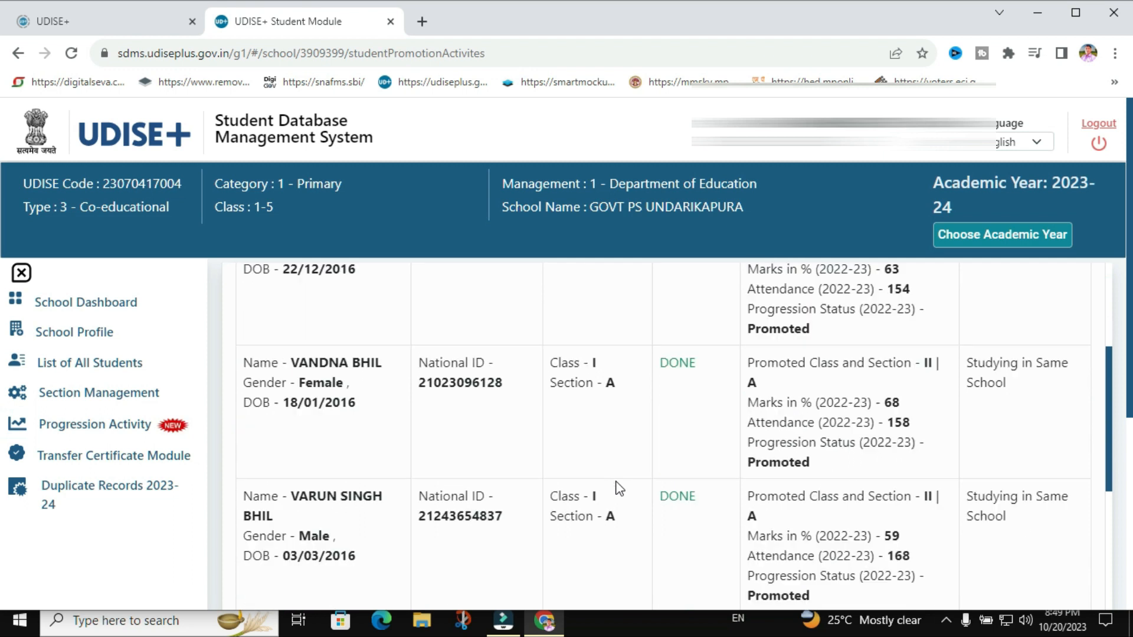
scroll(616, 488, down, 20)
scroll(616, 488, down, 2)
scroll(616, 488, up, 2)
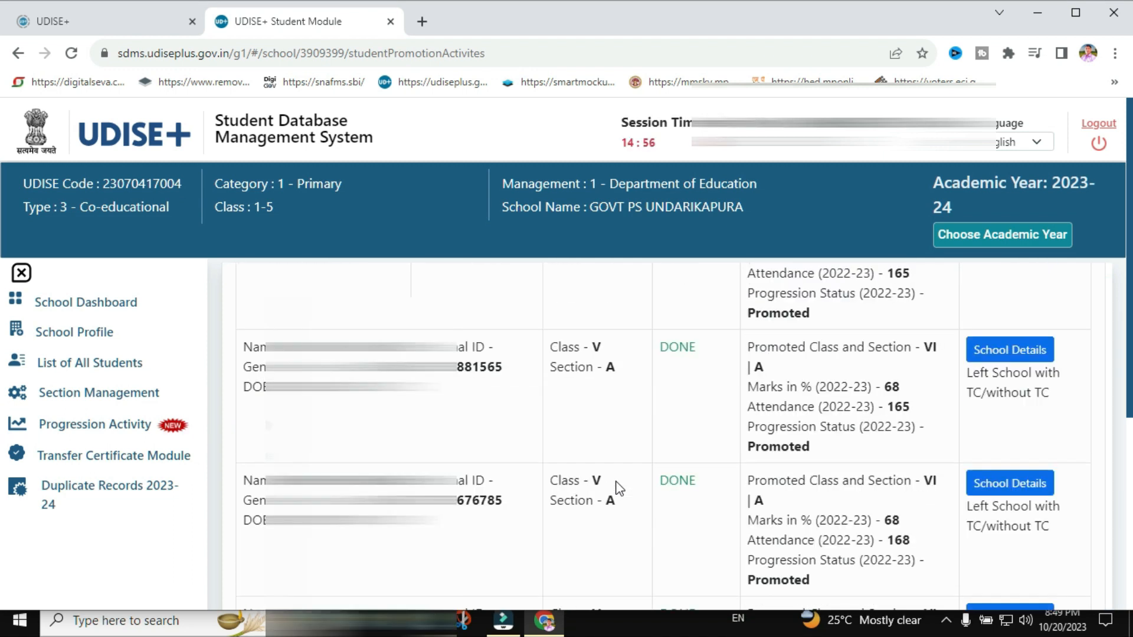
scroll(617, 488, up, 20)
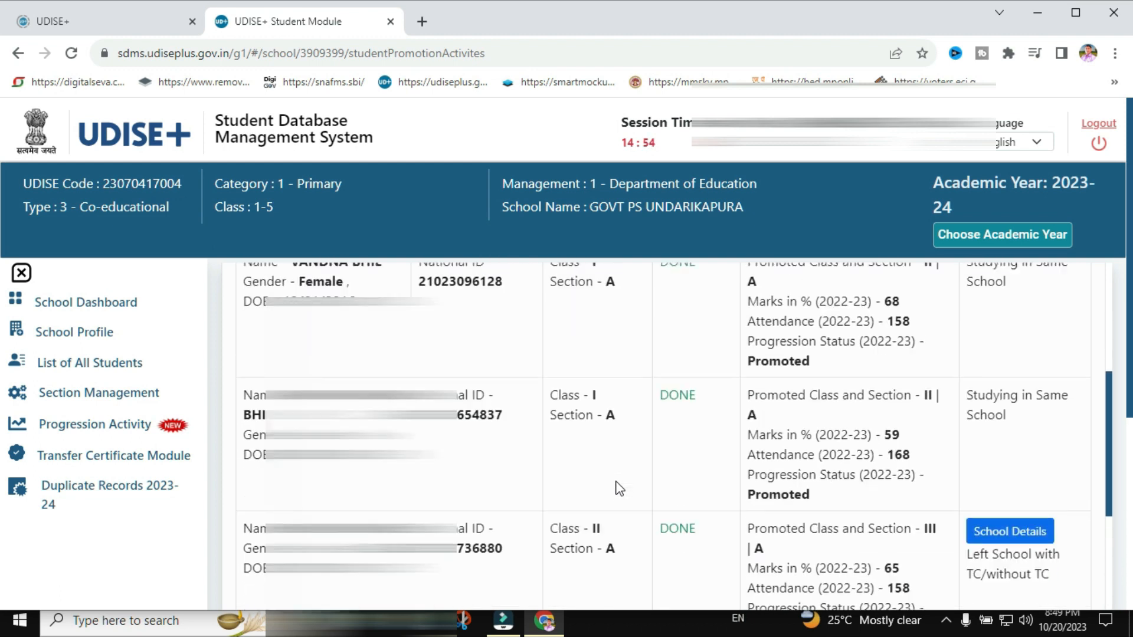
scroll(617, 489, up, 5)
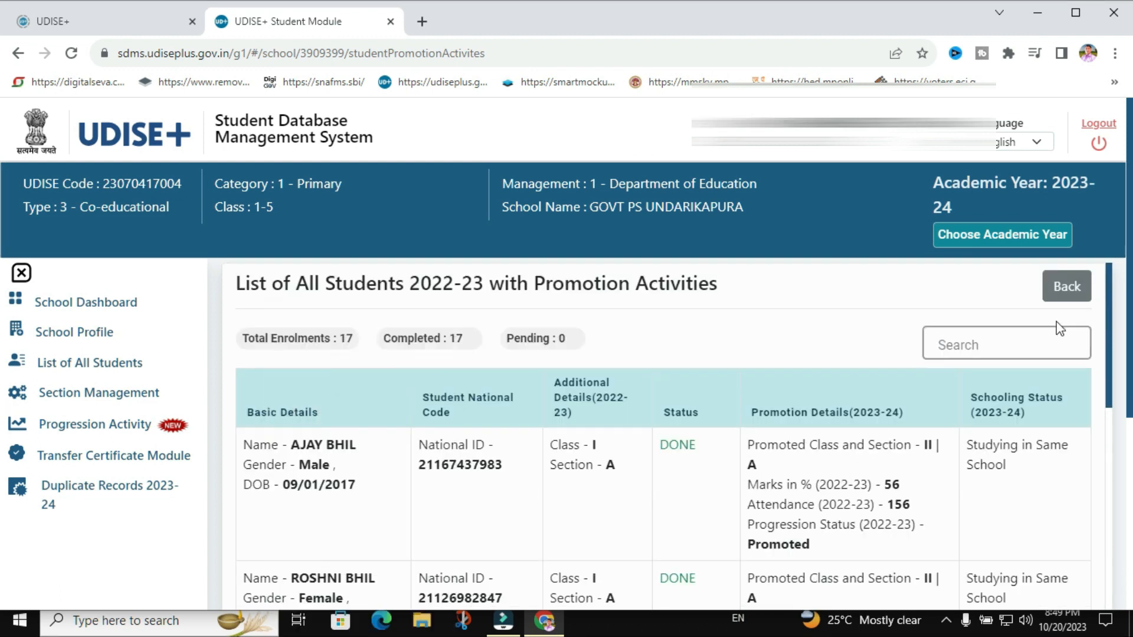
click(1066, 284)
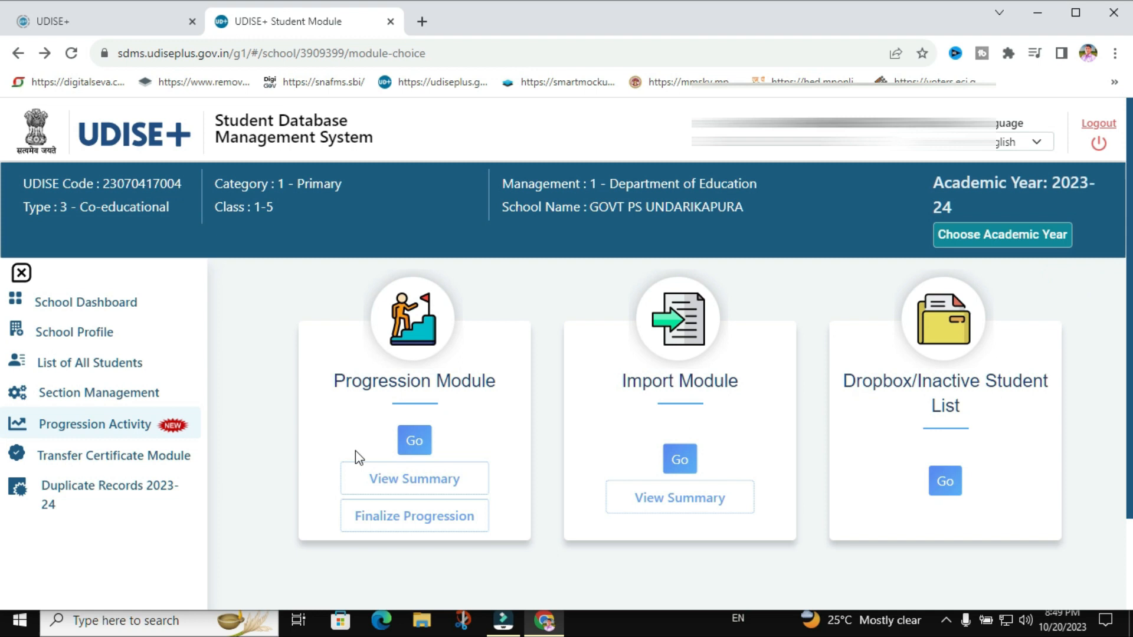
Step: Finalize the school's progression for academic year 2022-23, declaring the data free from errors and inconsistencies, and return to the module choices
click(421, 523)
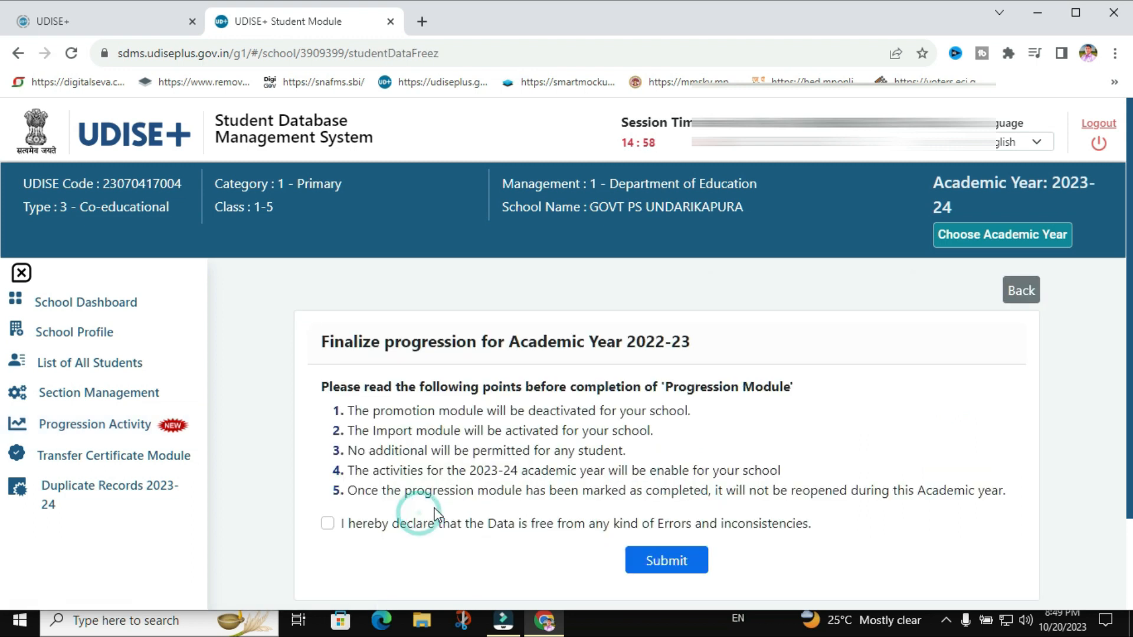
click(327, 523)
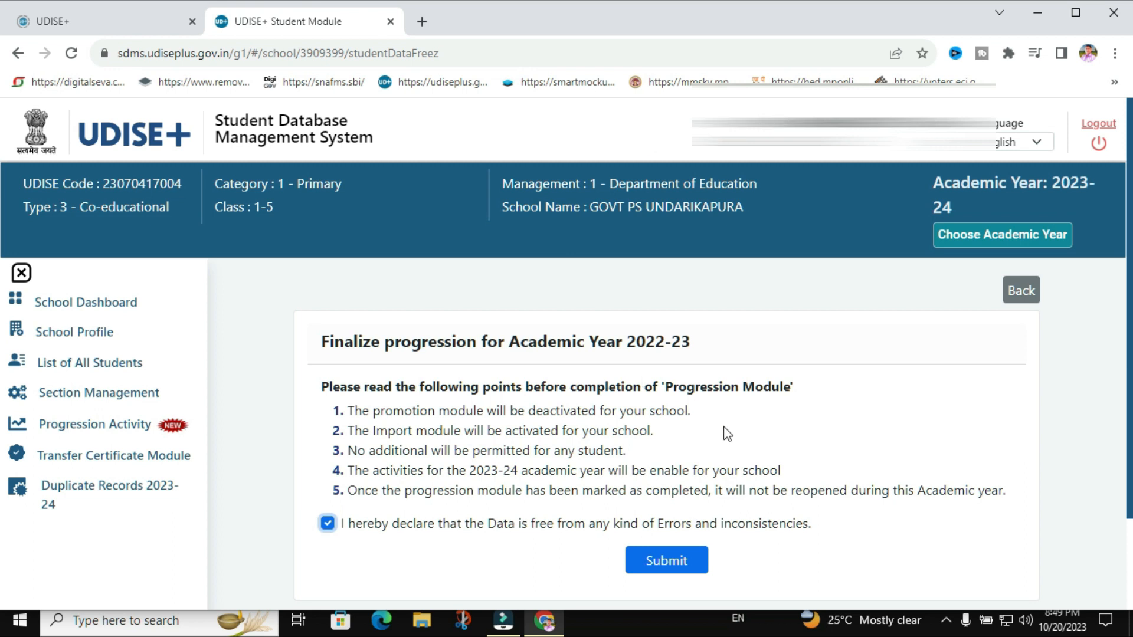
click(665, 566)
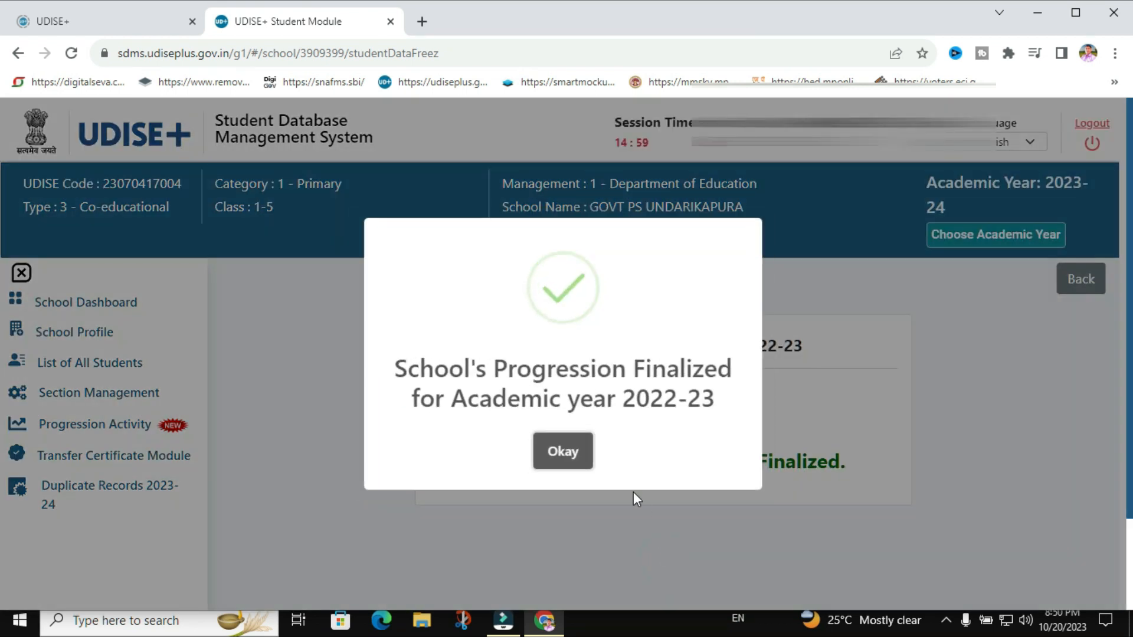
click(565, 453)
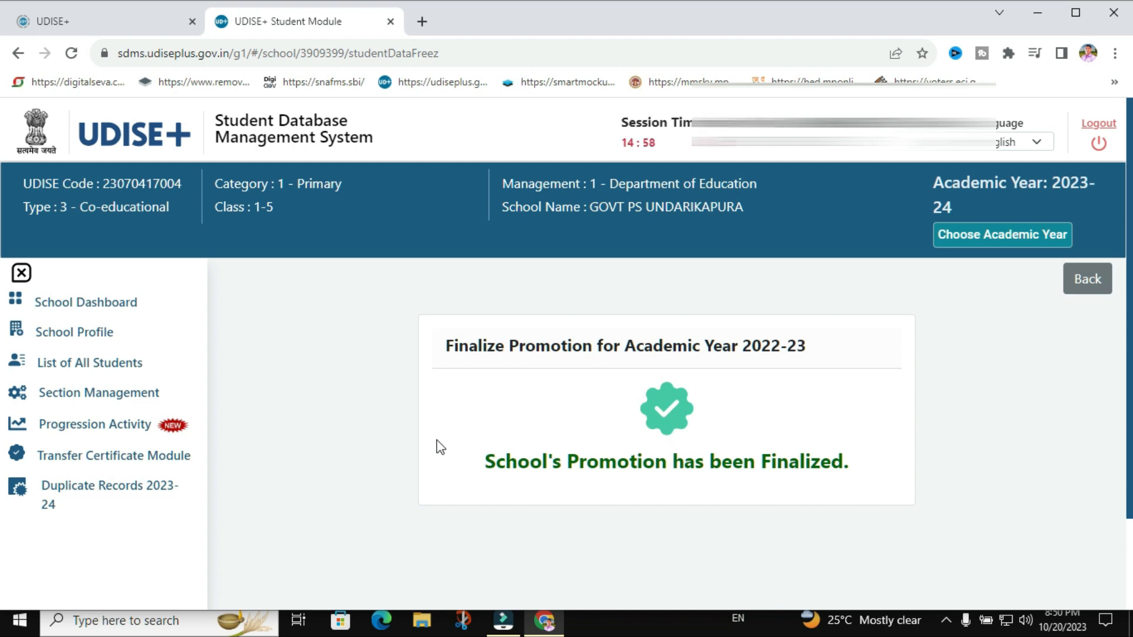
click(1088, 280)
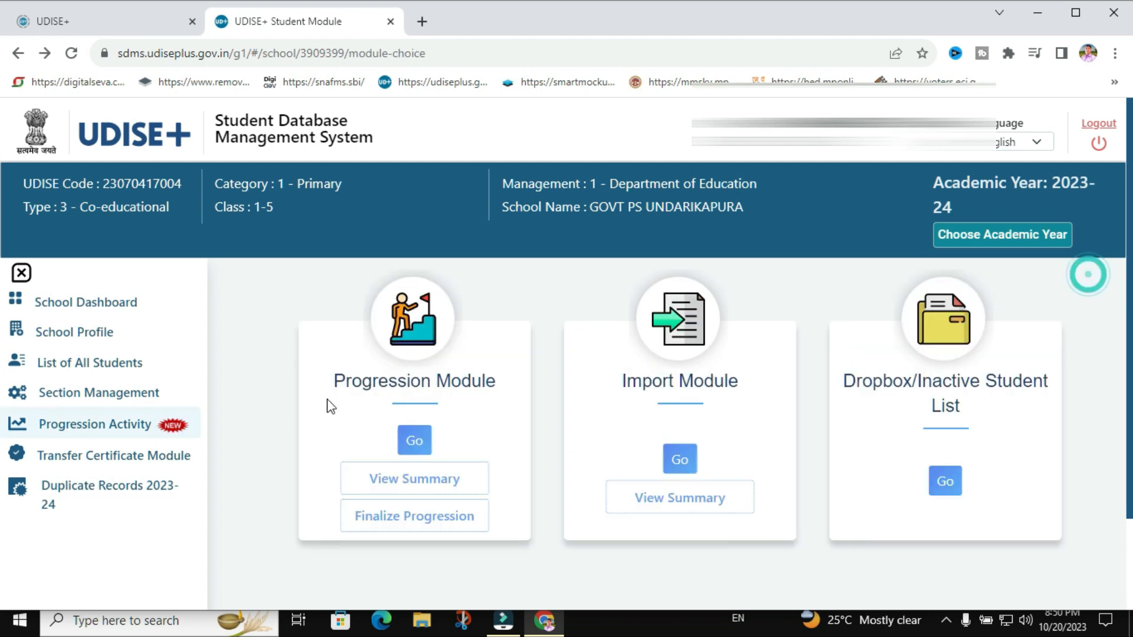
Step: Check the grade-wise 2023-24 school dashboard and examine the Class II, section A enrolment list
click(102, 304)
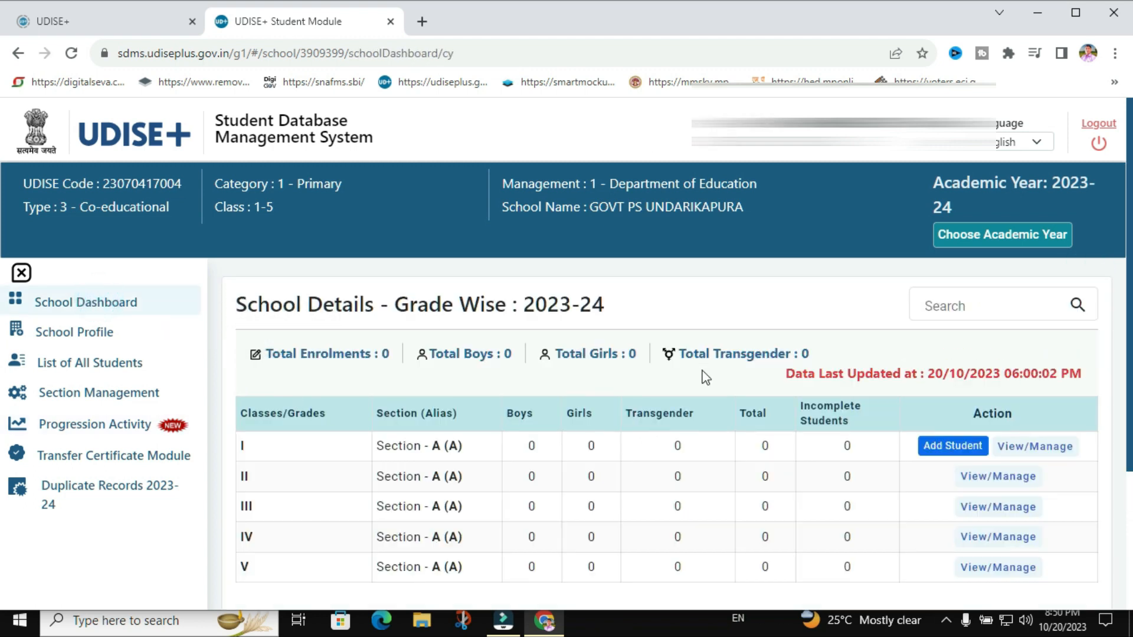
scroll(713, 430, down, 3)
scroll(713, 430, up, 3)
click(1002, 479)
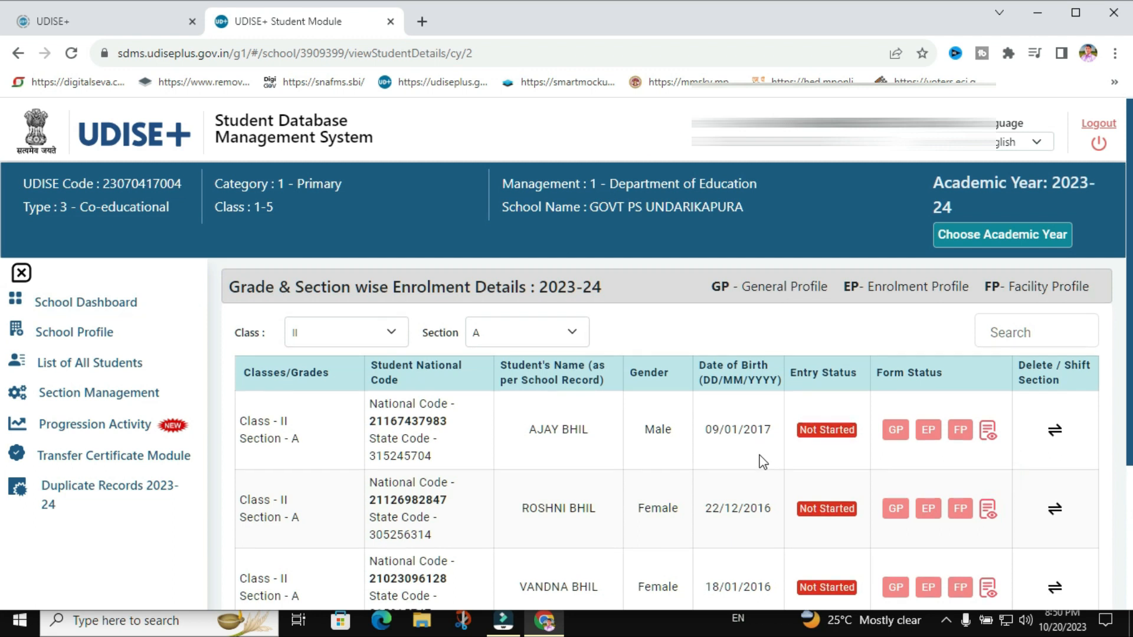
scroll(760, 462, down, 5)
scroll(762, 458, up, 5)
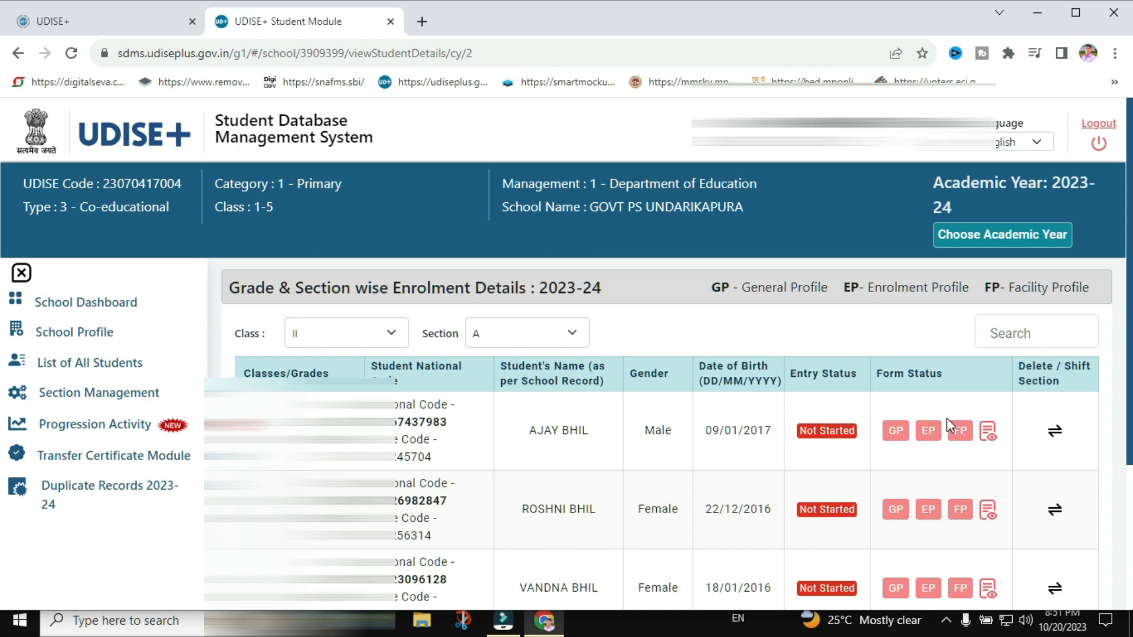
Step: Open the General Profile form of the first Class II, section A student and examine its fields
click(896, 432)
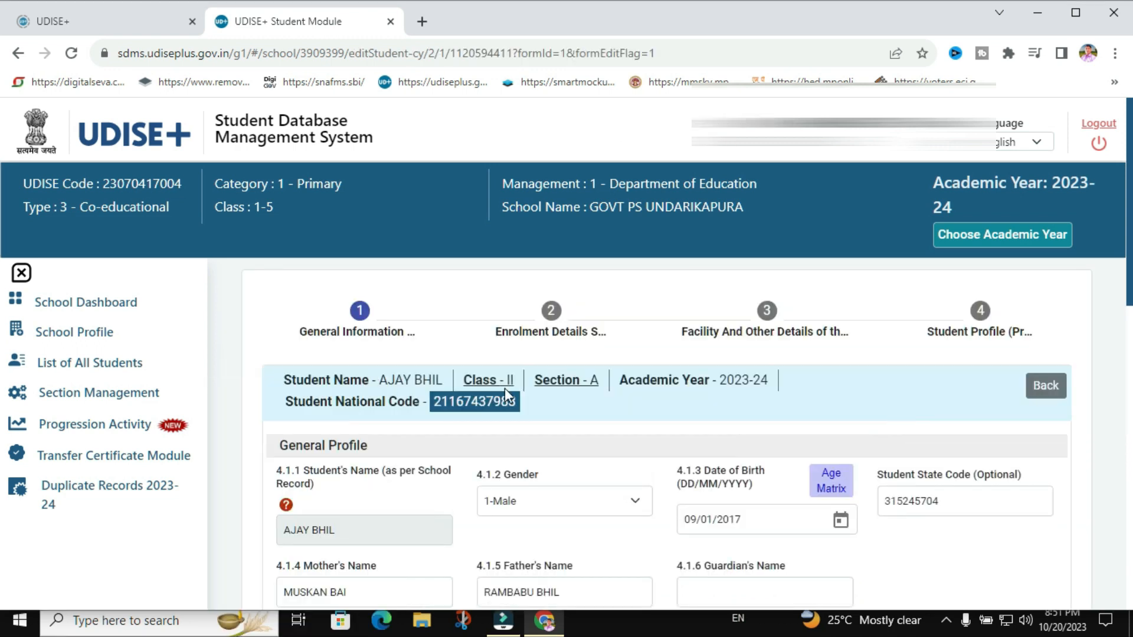
scroll(506, 394, down, 2)
scroll(506, 394, down, 8)
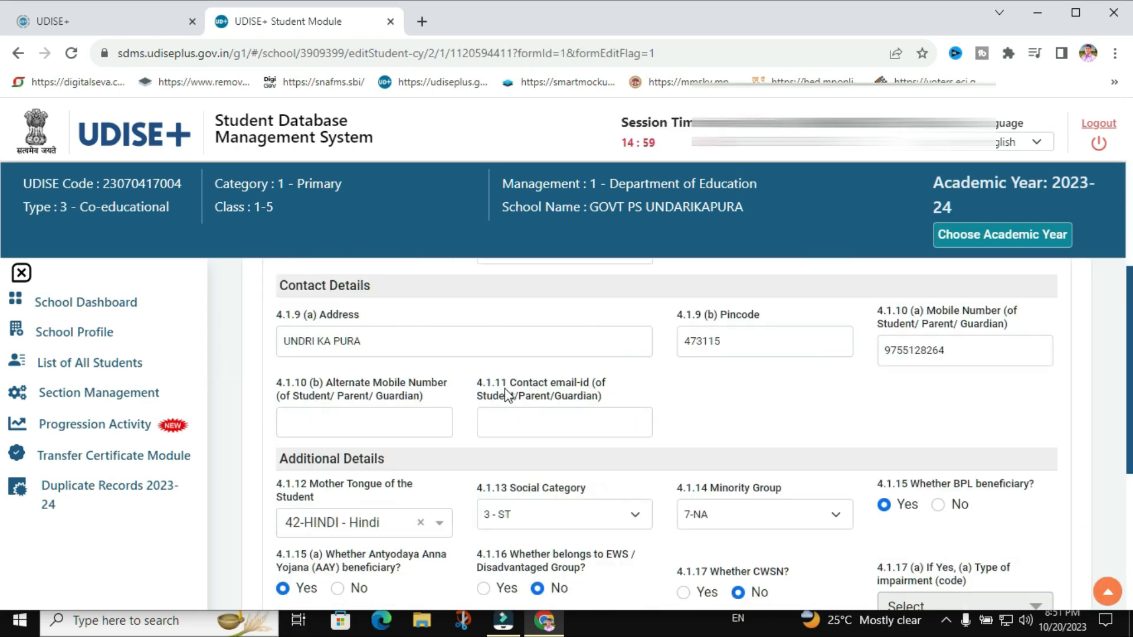
scroll(505, 388, down, 2)
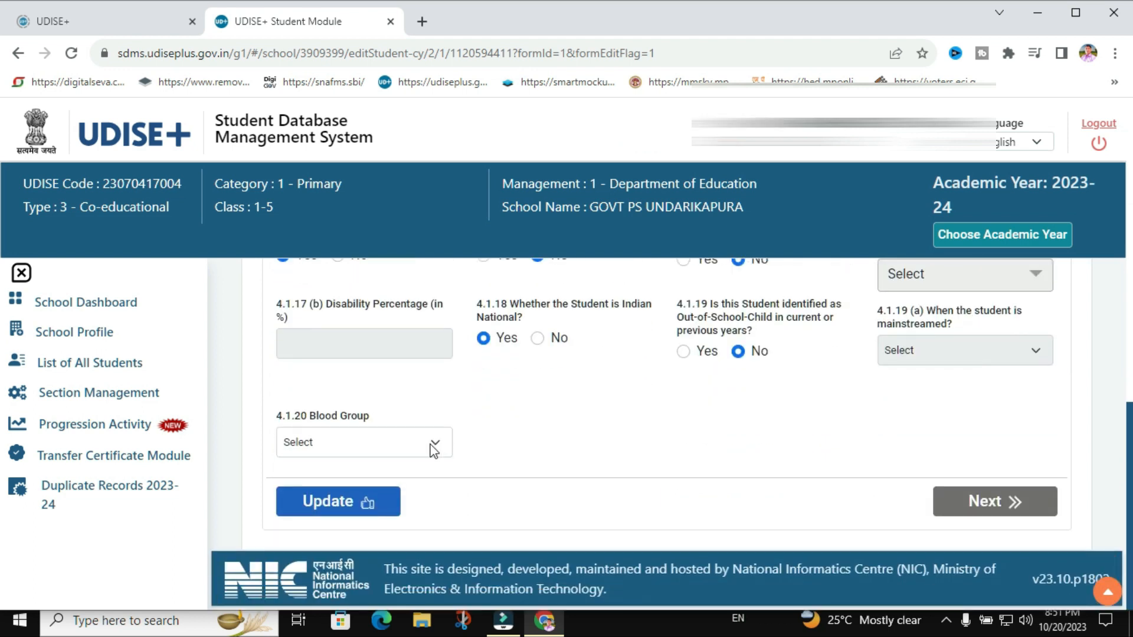
scroll(577, 397, up, 12)
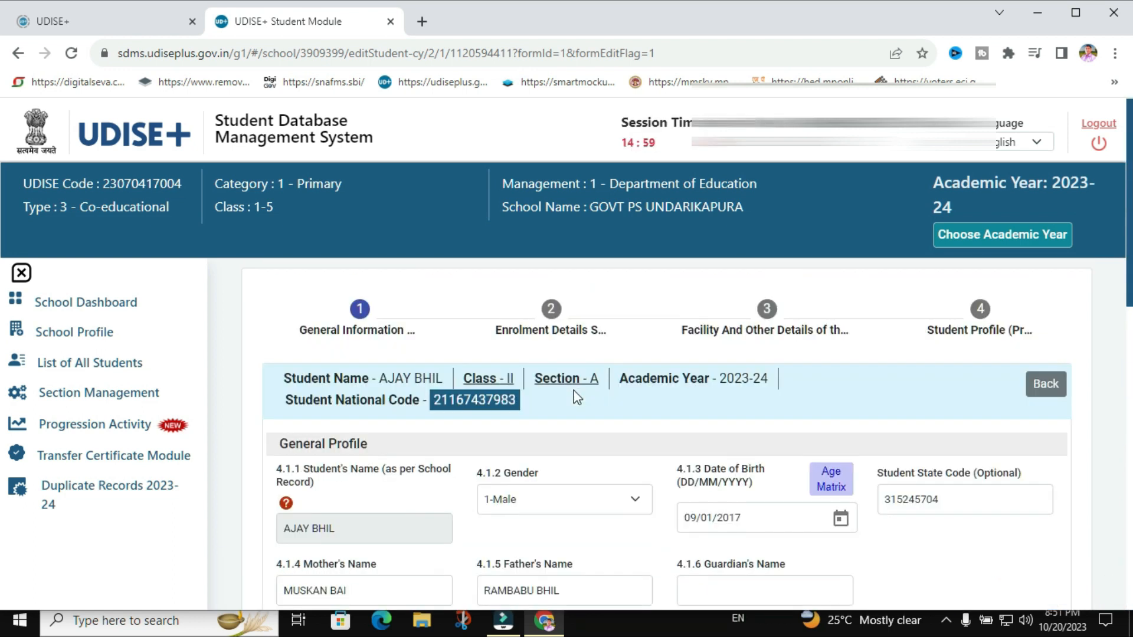
Step: Set the student's blood group to A+ in the General Profile form and update the general data
scroll(577, 396, down, 3)
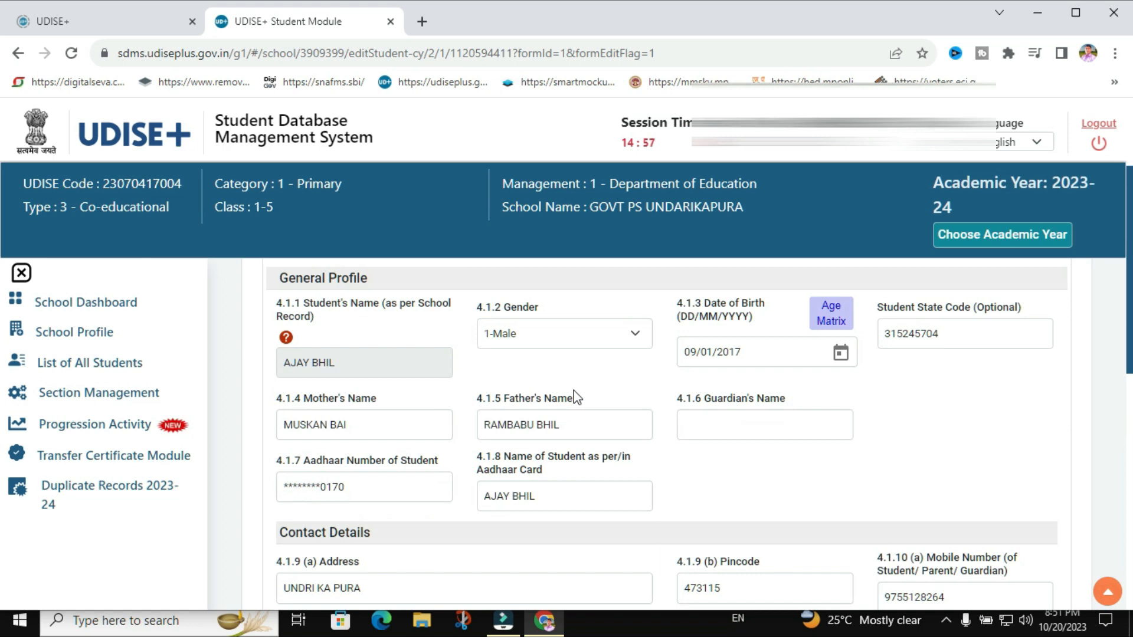
scroll(578, 397, down, 3)
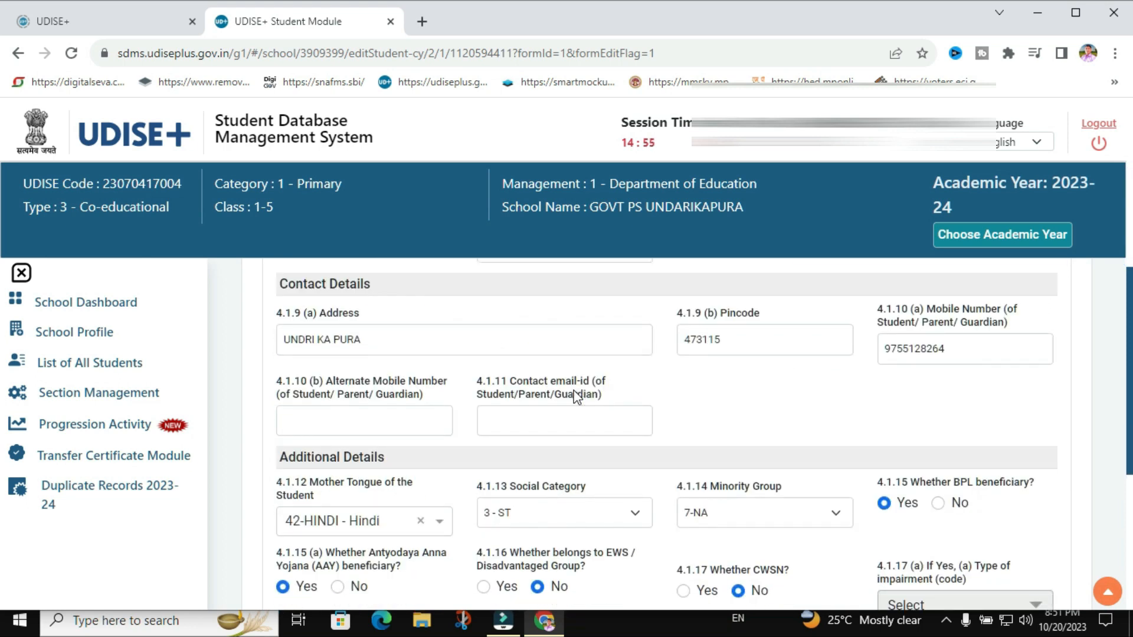
scroll(577, 397, down, 3)
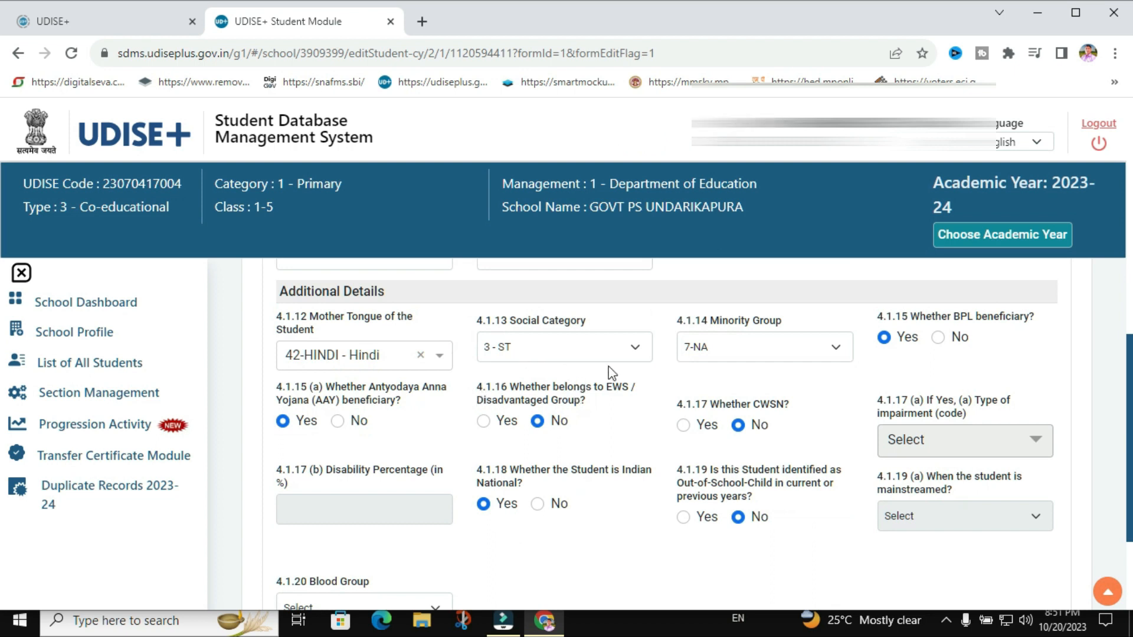
scroll(611, 373, down, 3)
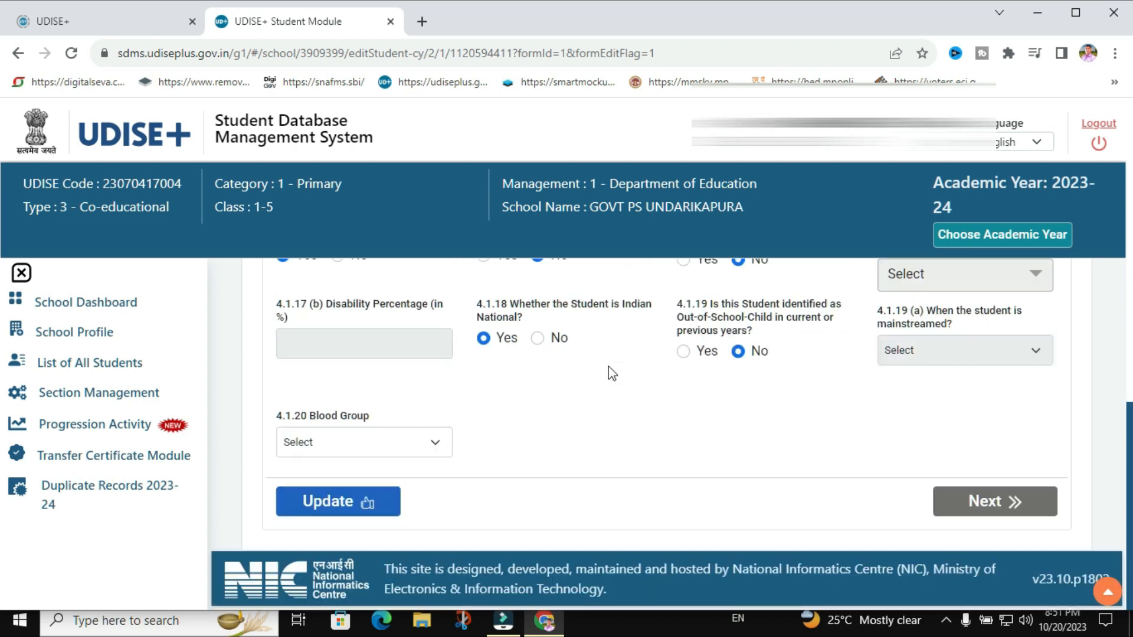
click(426, 443)
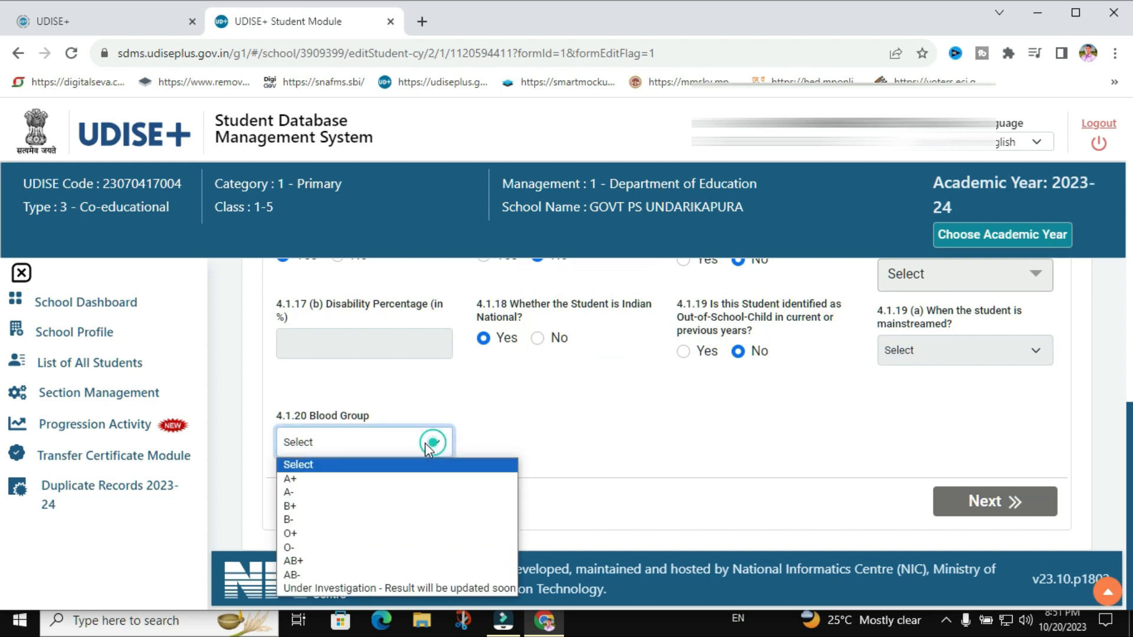
click(292, 479)
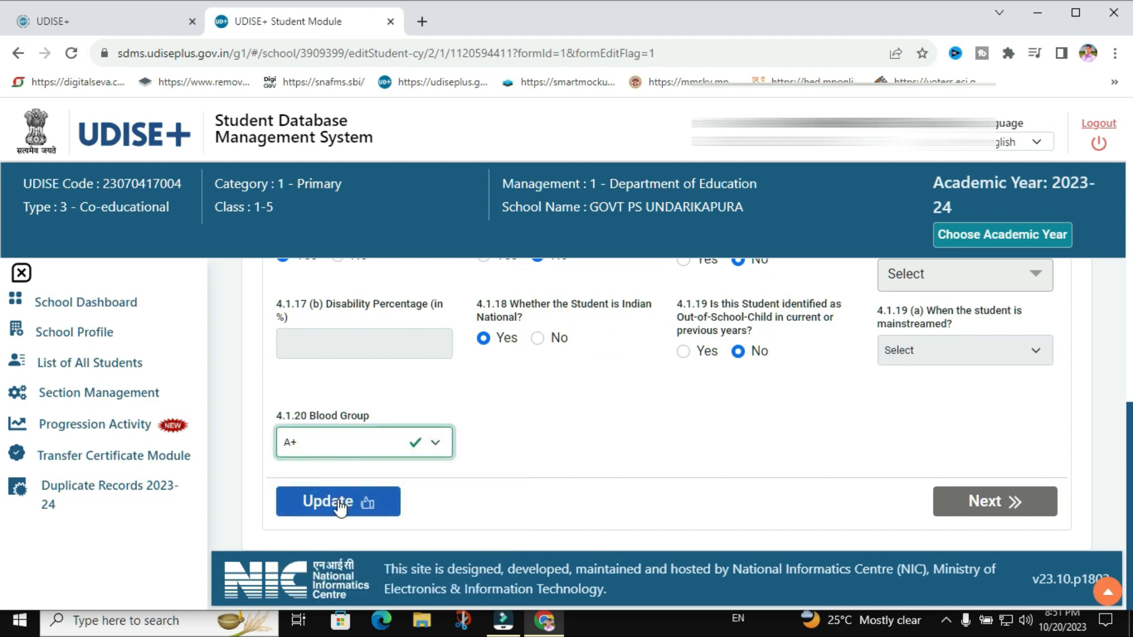
click(340, 505)
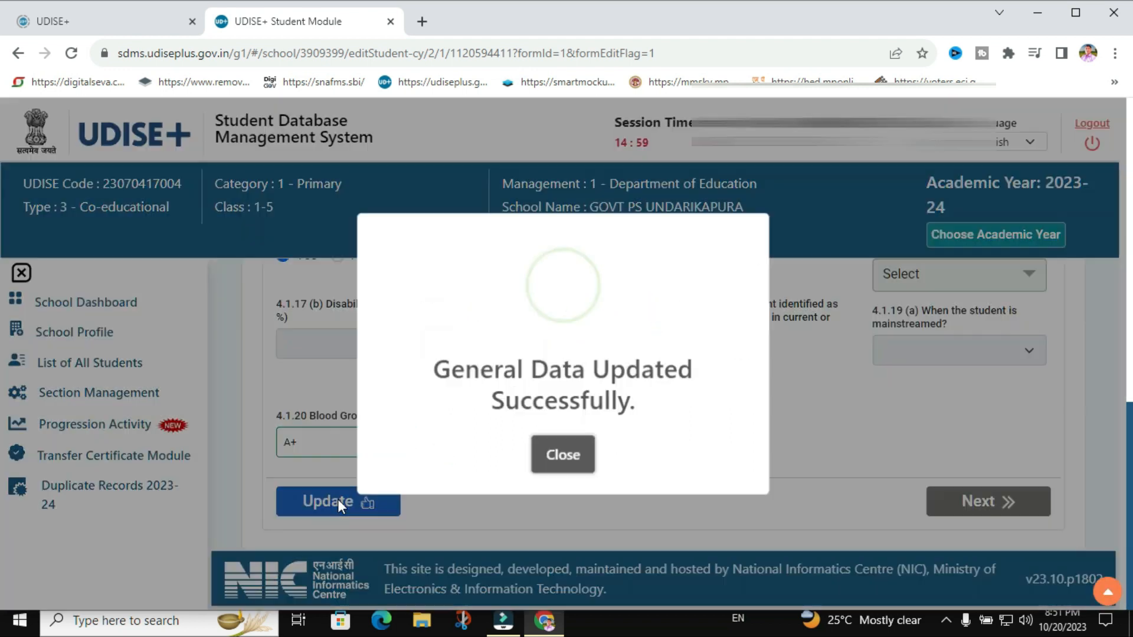
click(563, 452)
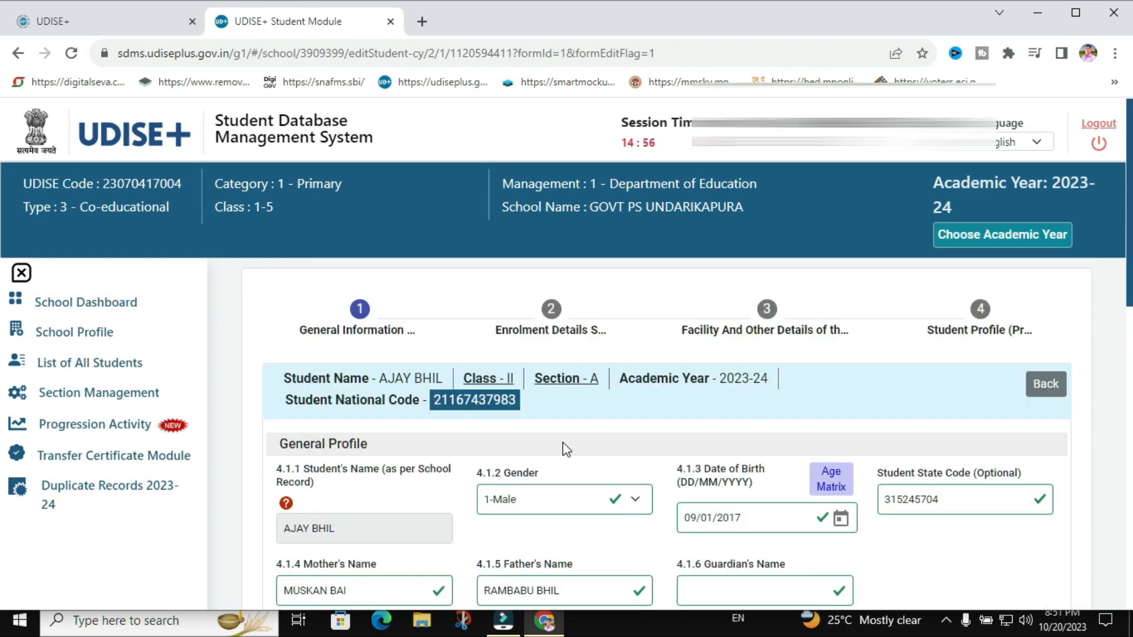
Step: Continue to the student's enrolment details, save them, and proceed to the Facility and Other Details form
scroll(566, 450, down, 3)
scroll(564, 448, up, 3)
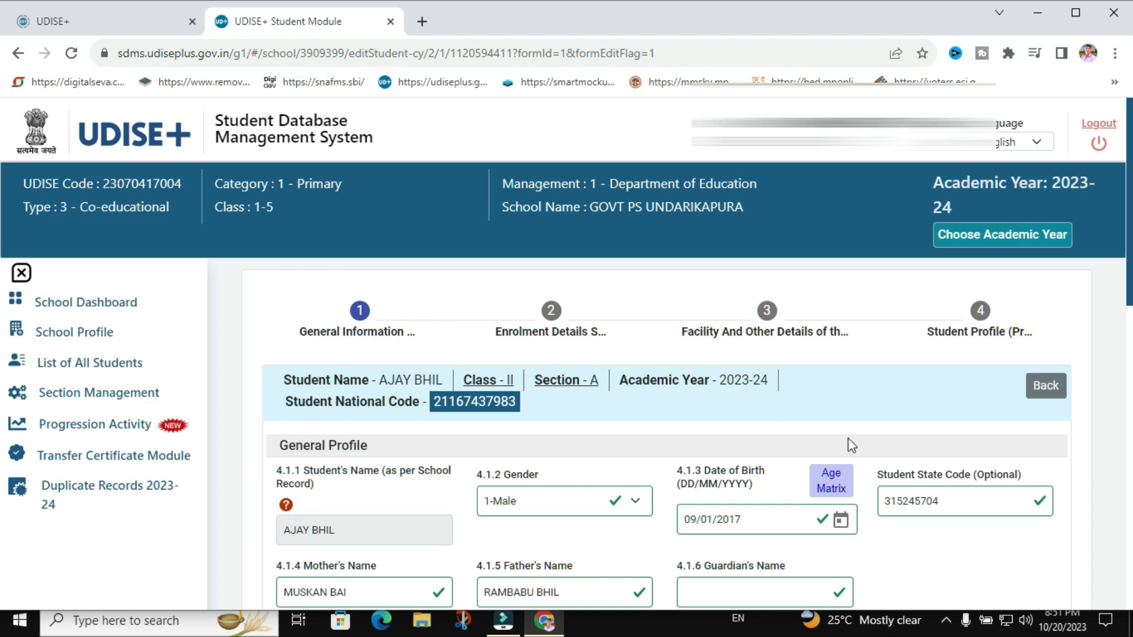
scroll(848, 439, down, 10)
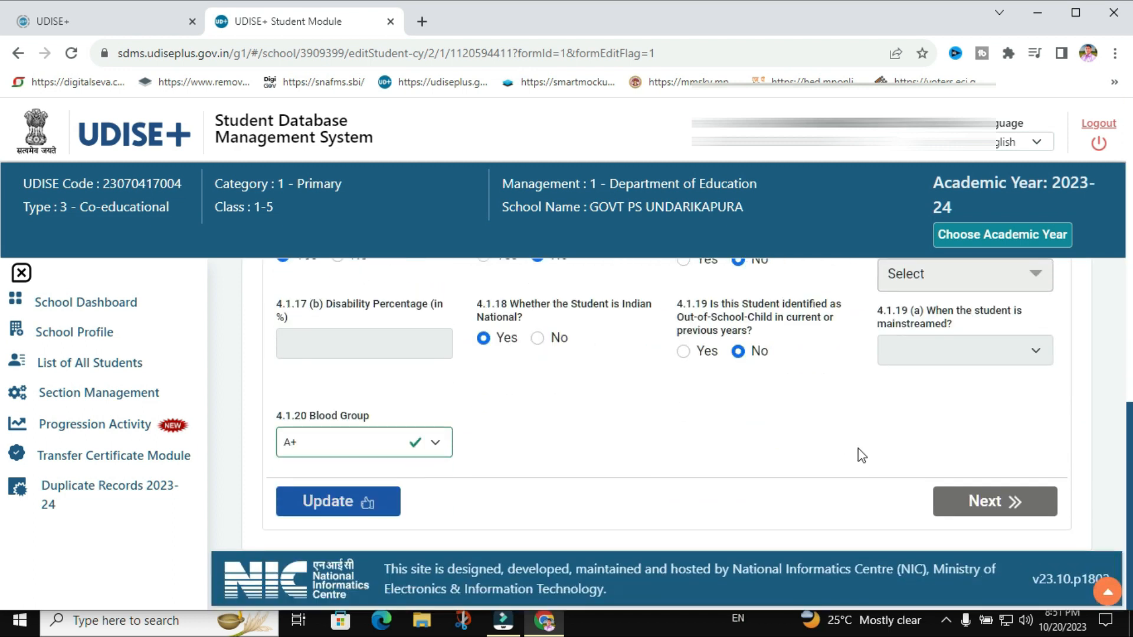
click(990, 500)
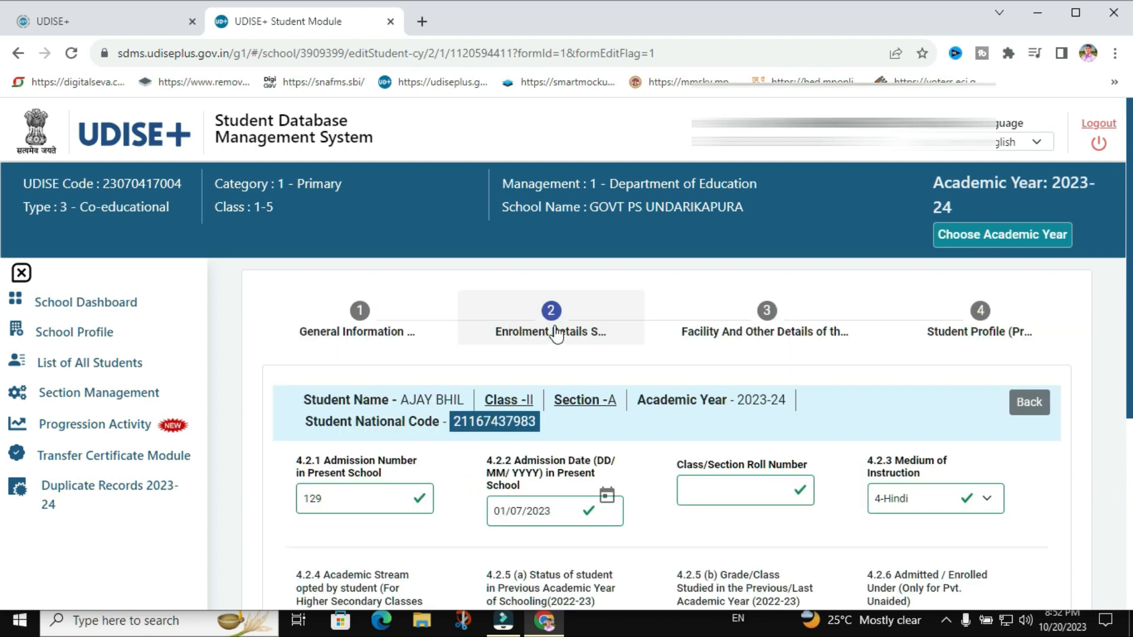
scroll(558, 345, down, 1)
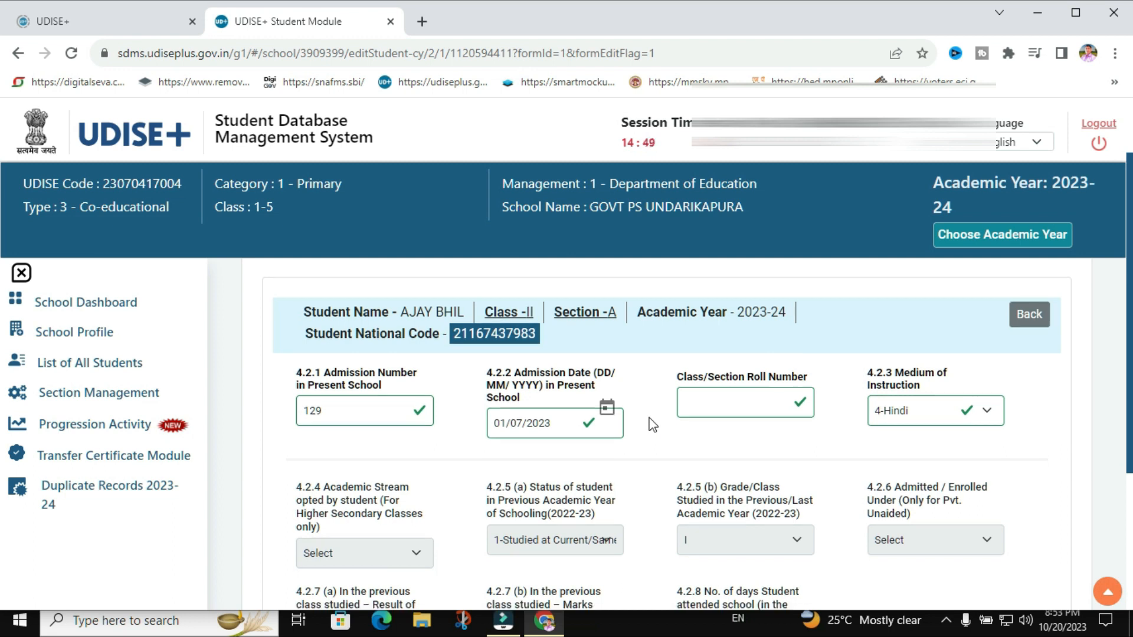
scroll(652, 425, down, 4)
click(658, 488)
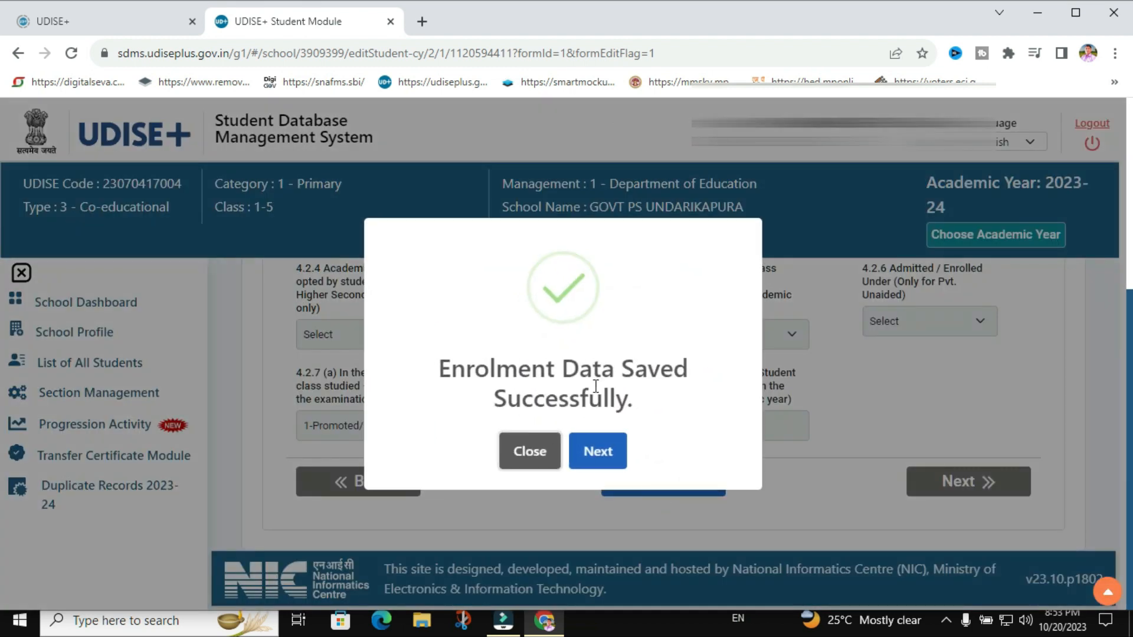
click(602, 460)
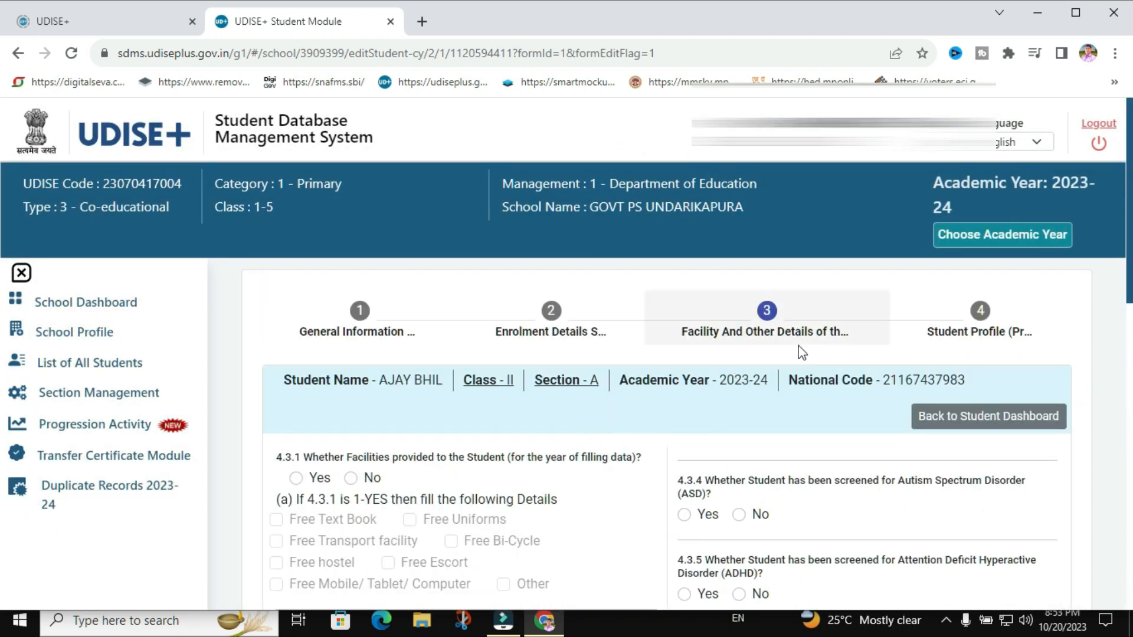
Step: Examine the student's answers on facilities provided, scholarships, CWSN facilities and Specific Learning Disability screening
scroll(678, 408, down, 2)
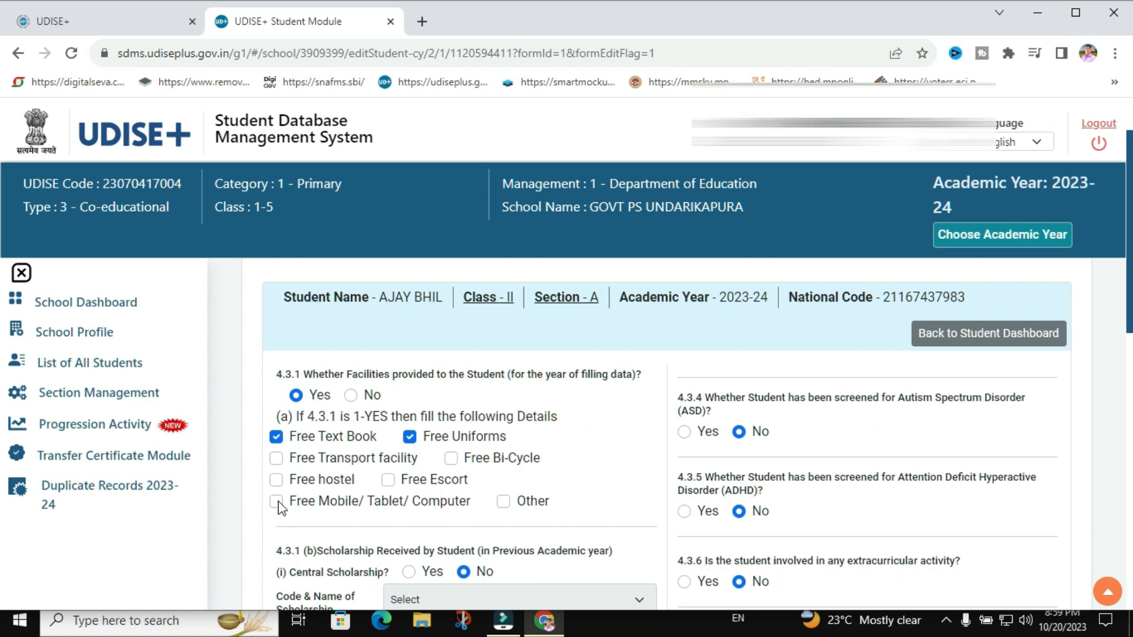
scroll(462, 442, down, 1)
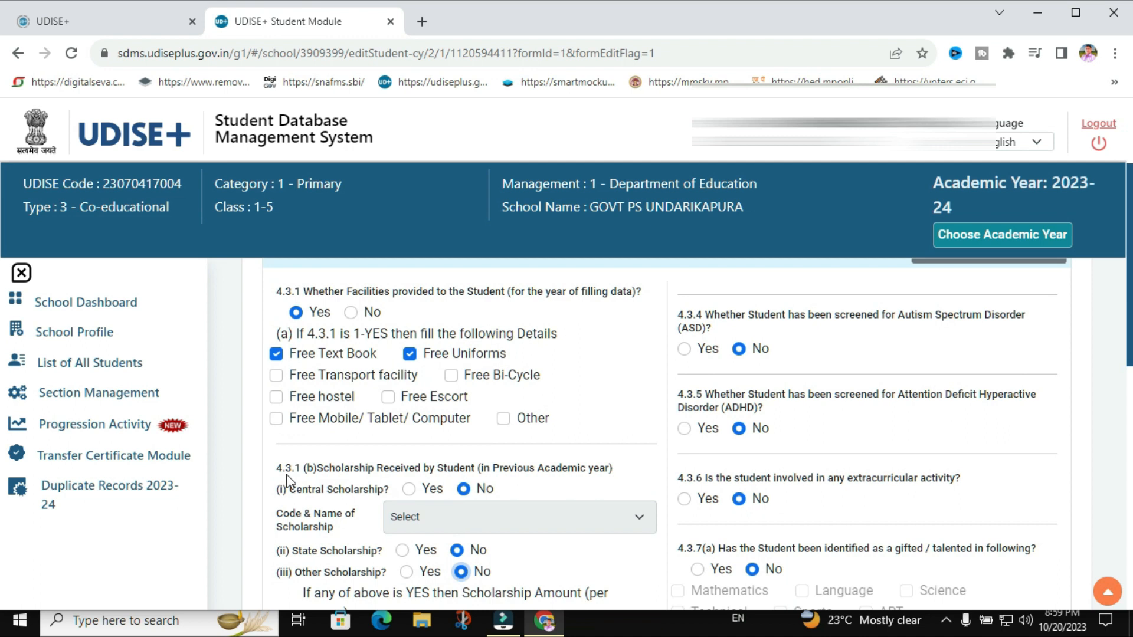
scroll(435, 426, down, 1)
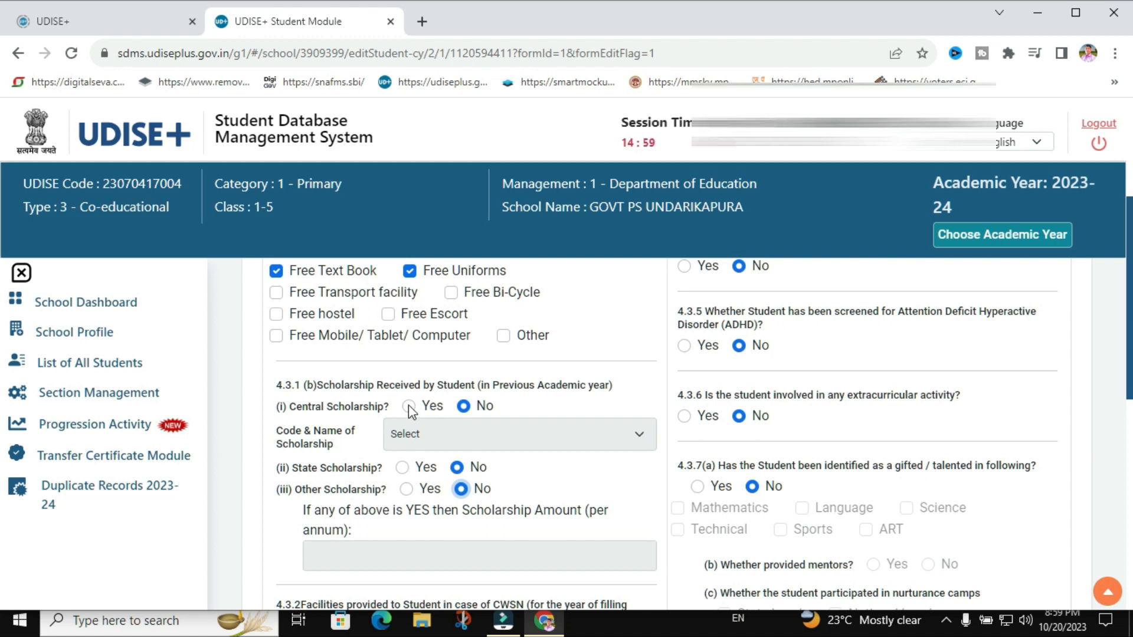
scroll(605, 369, down, 3)
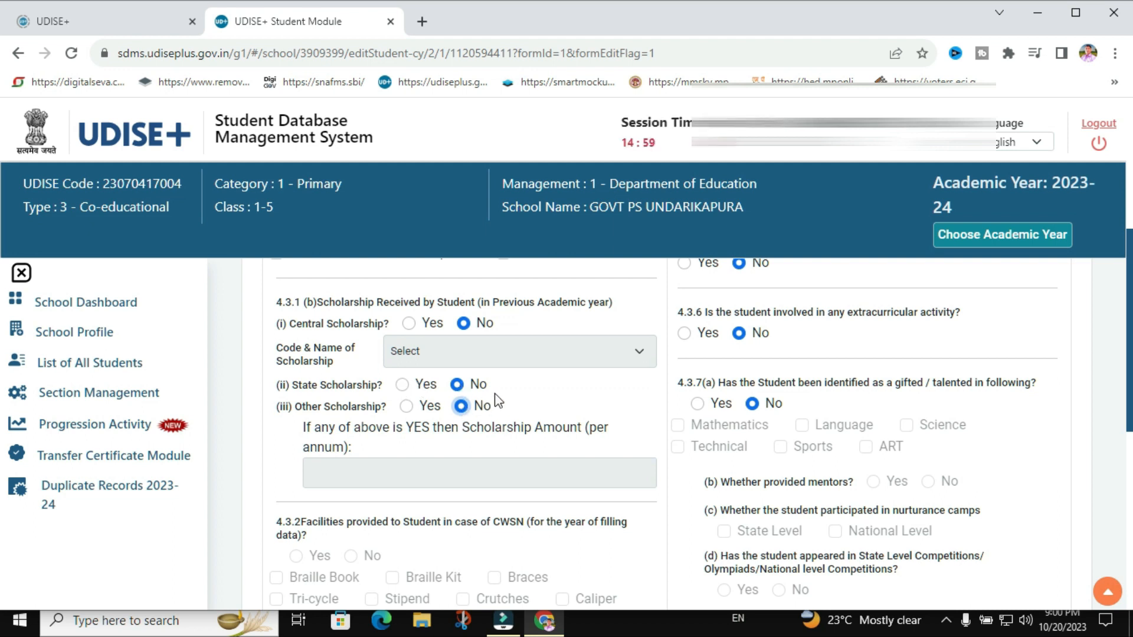
scroll(496, 394, down, 4)
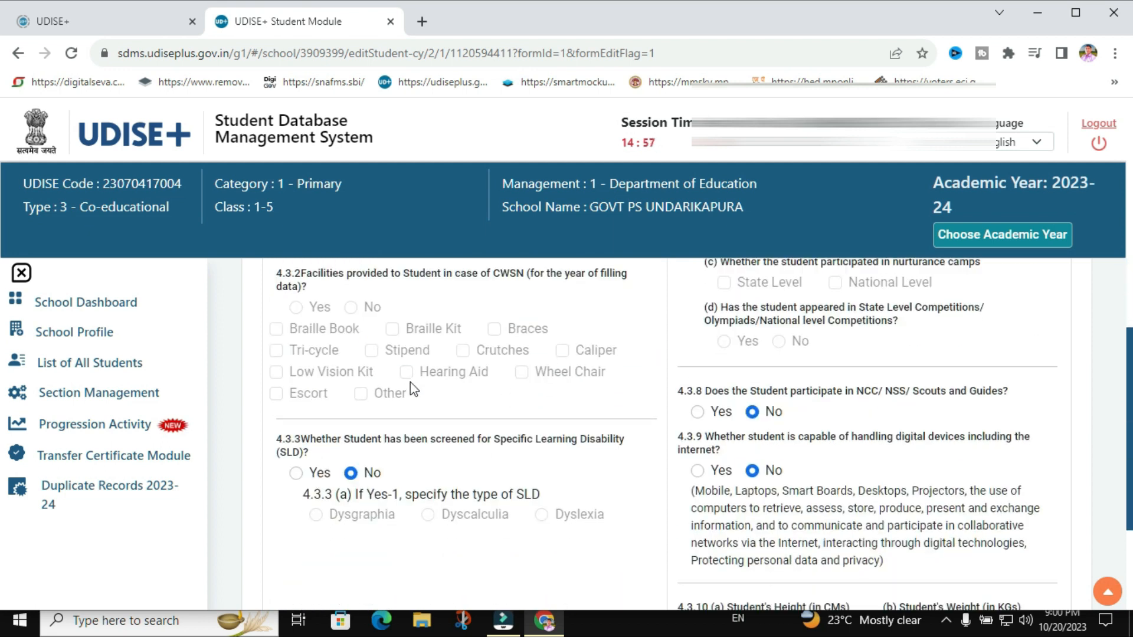
scroll(410, 381, up, 1)
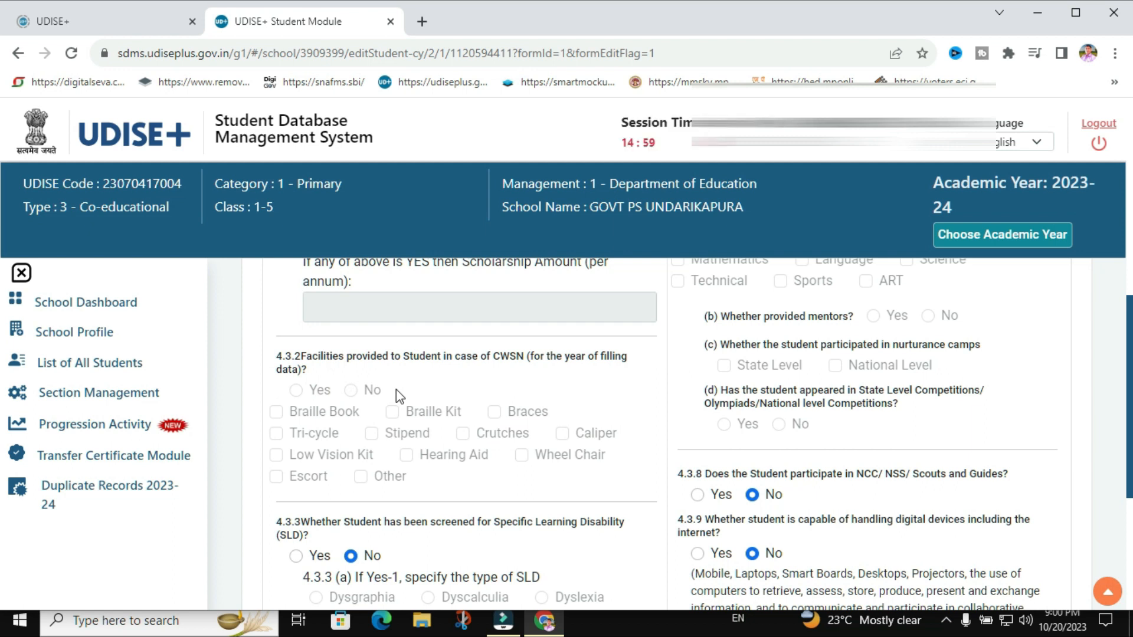
scroll(395, 389, down, 1)
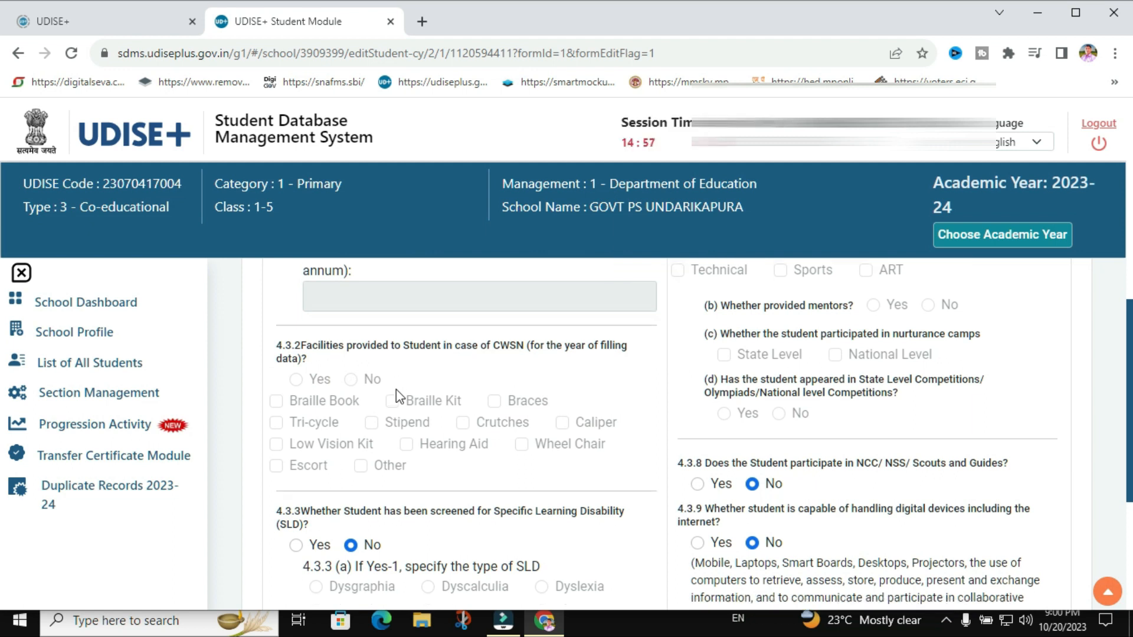
scroll(396, 390, down, 1)
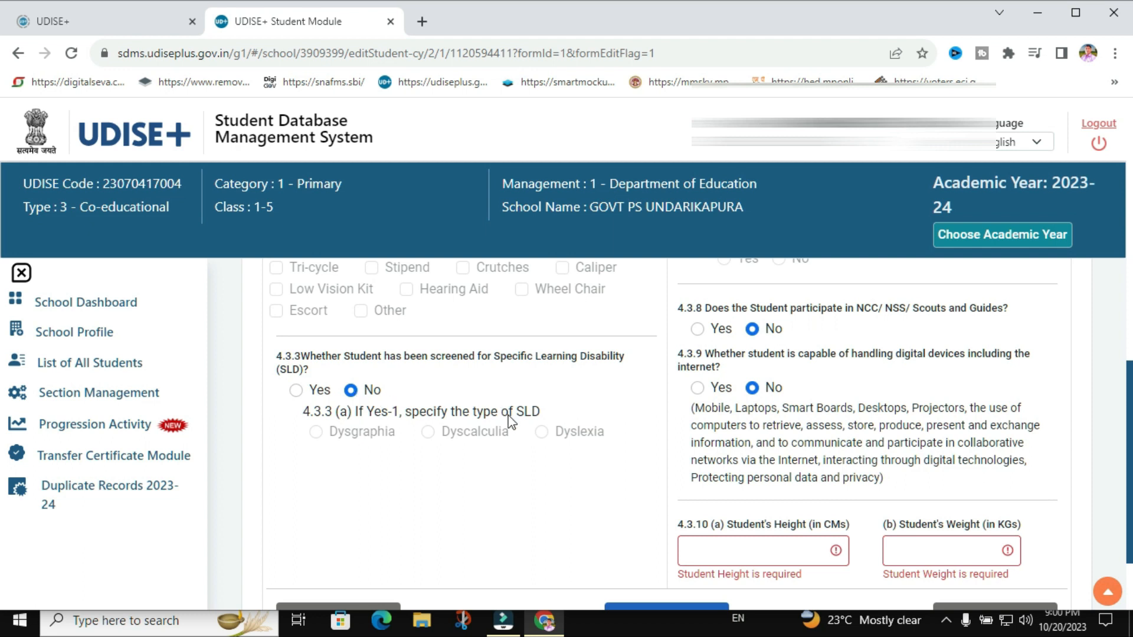
scroll(518, 413, down, 2)
Step: Return to the start of the form and examine the answers on ASD and ADHD screening, extracurricular activity, talents, NCC/NSS and digital devices
click(1107, 592)
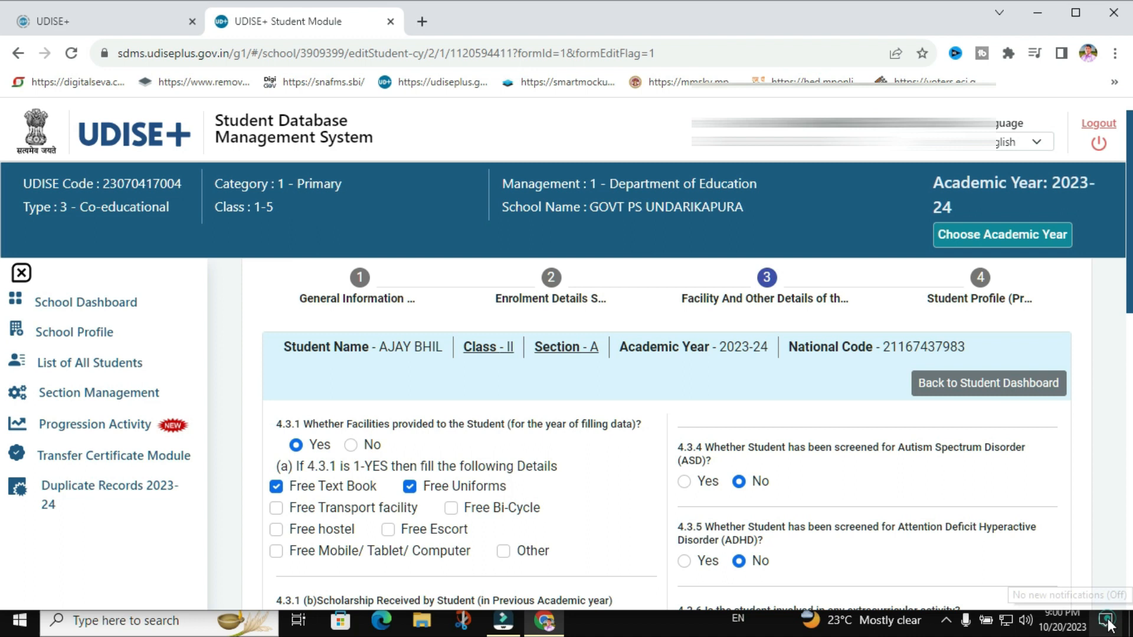
scroll(717, 368, down, 1)
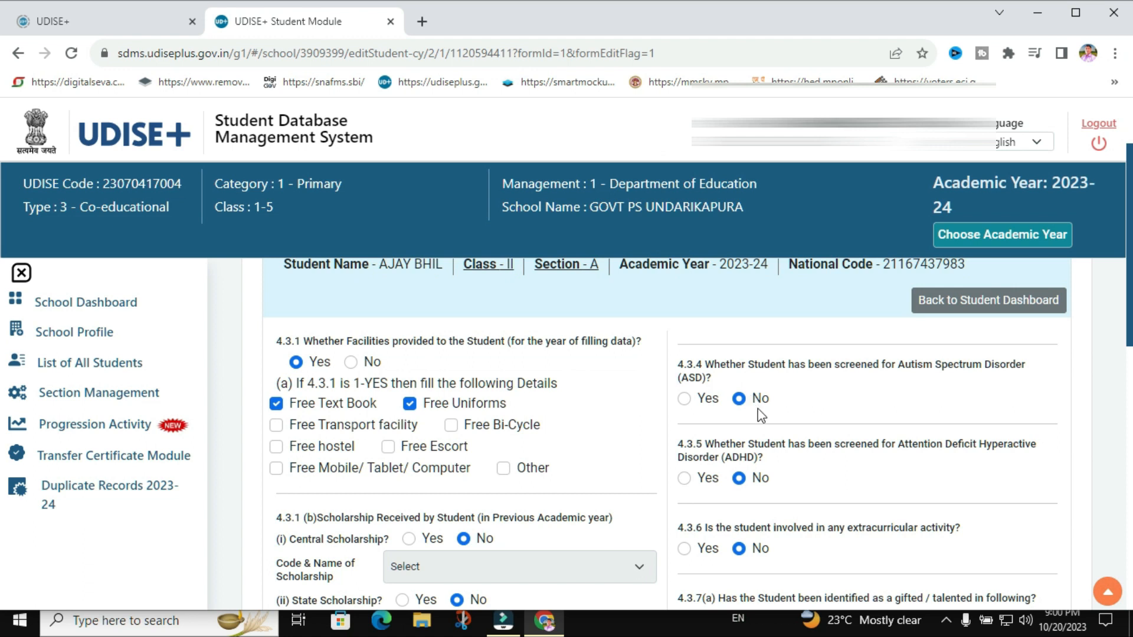
scroll(709, 396, down, 2)
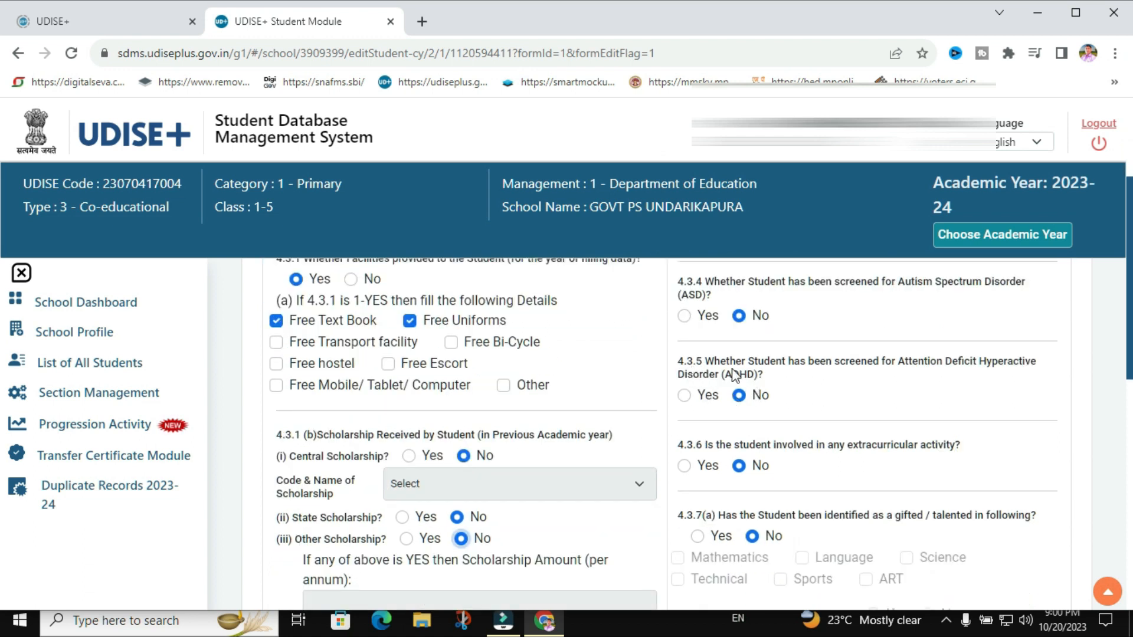
scroll(741, 390, down, 2)
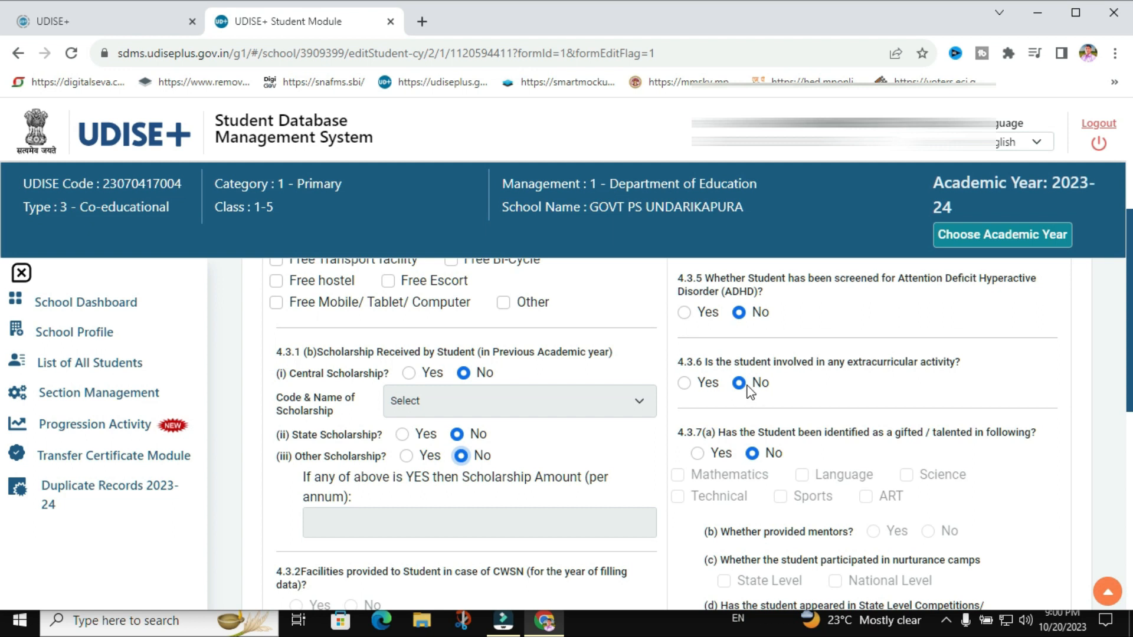
scroll(738, 385, down, 2)
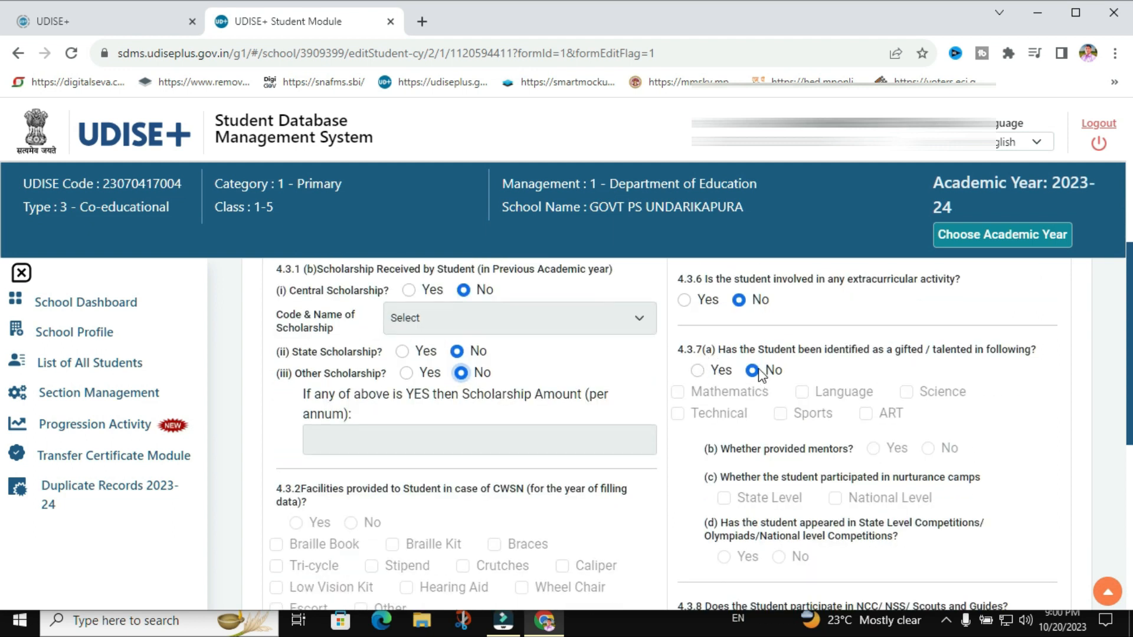
scroll(762, 375, down, 3)
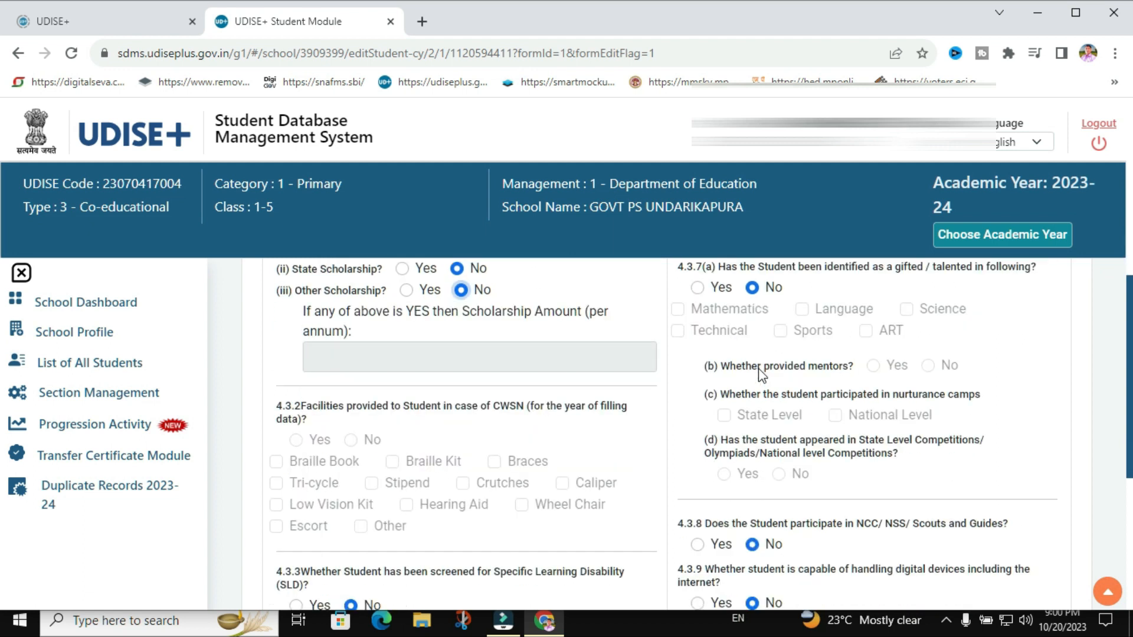
scroll(761, 375, down, 2)
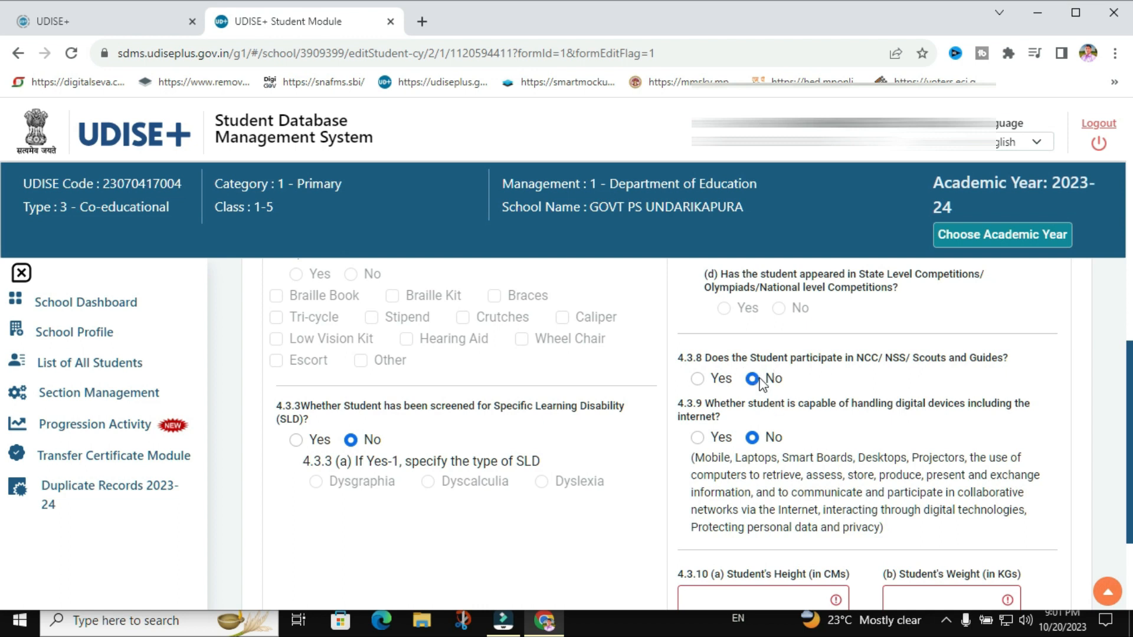
scroll(767, 375, down, 2)
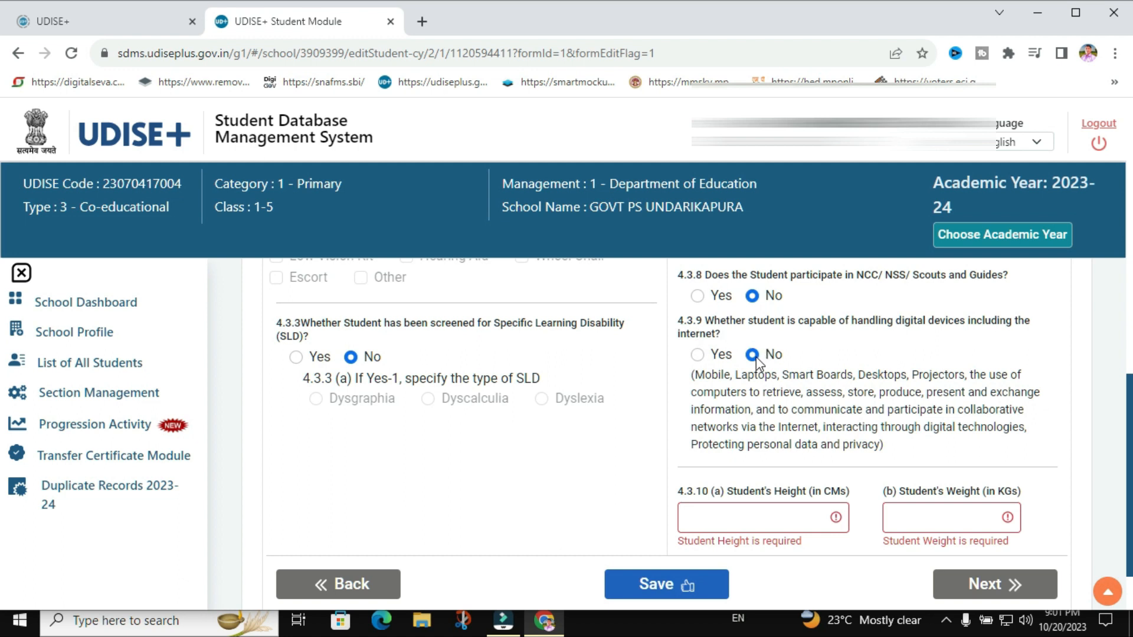
Step: Enter the student's height as 60 cm and weight as 25 kg
click(802, 521)
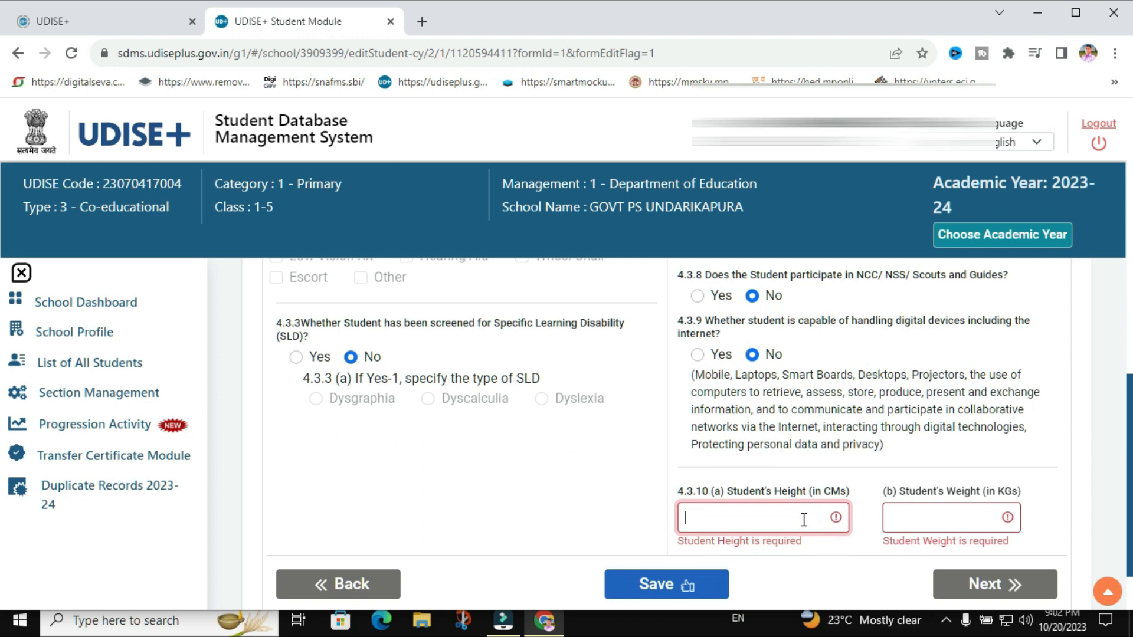
text(56)
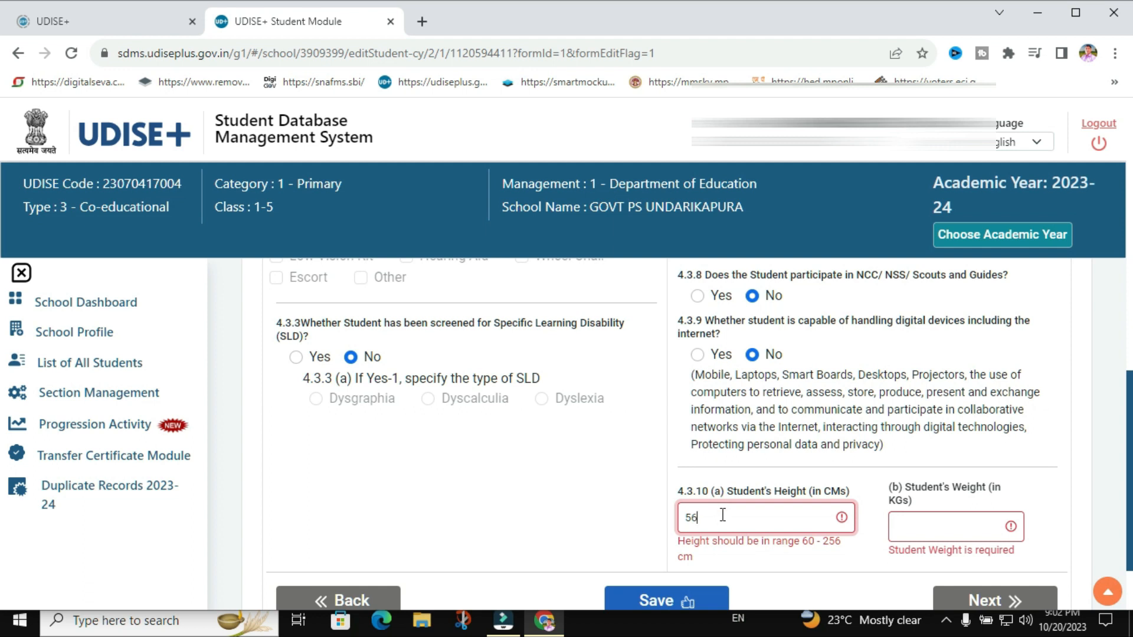
key(BackSpace)
key(BackSpace)
text(60)
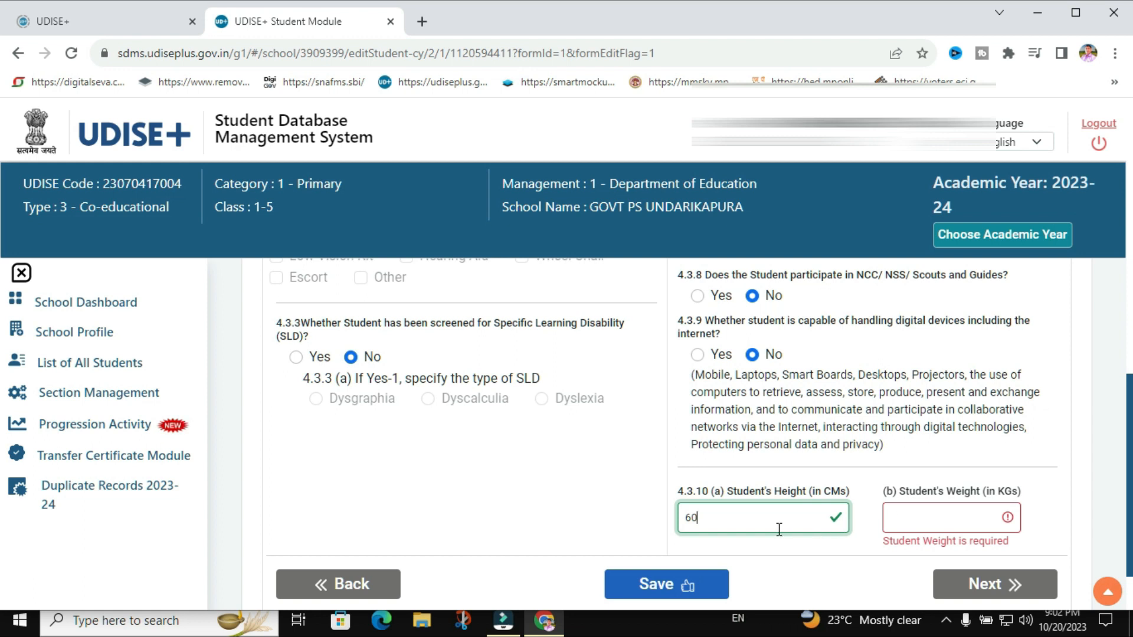
click(904, 513)
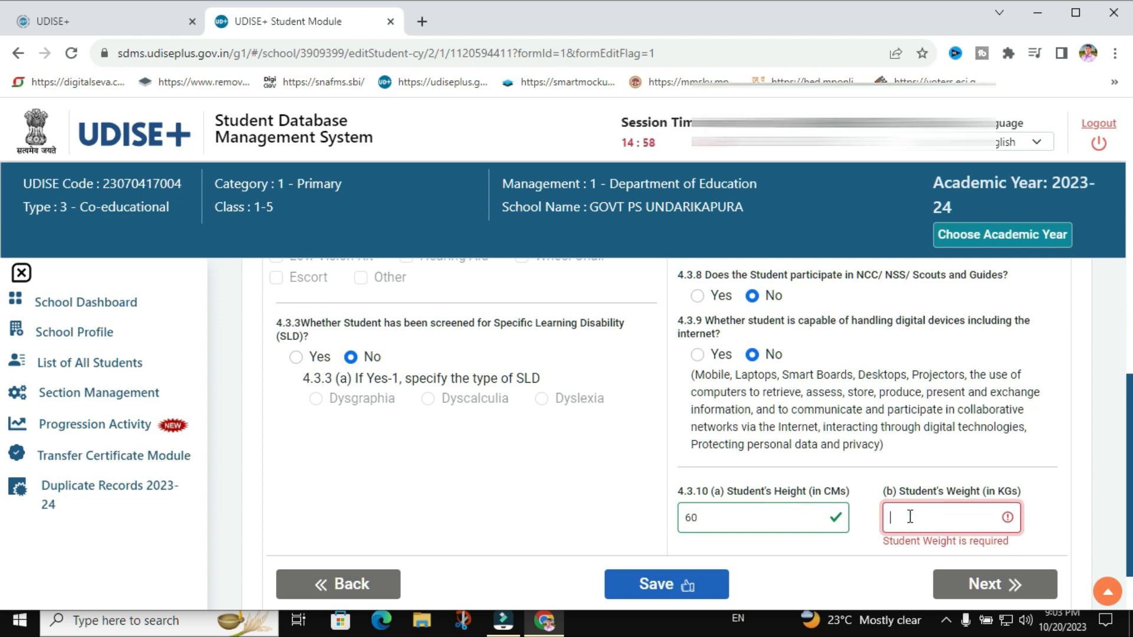
text(25)
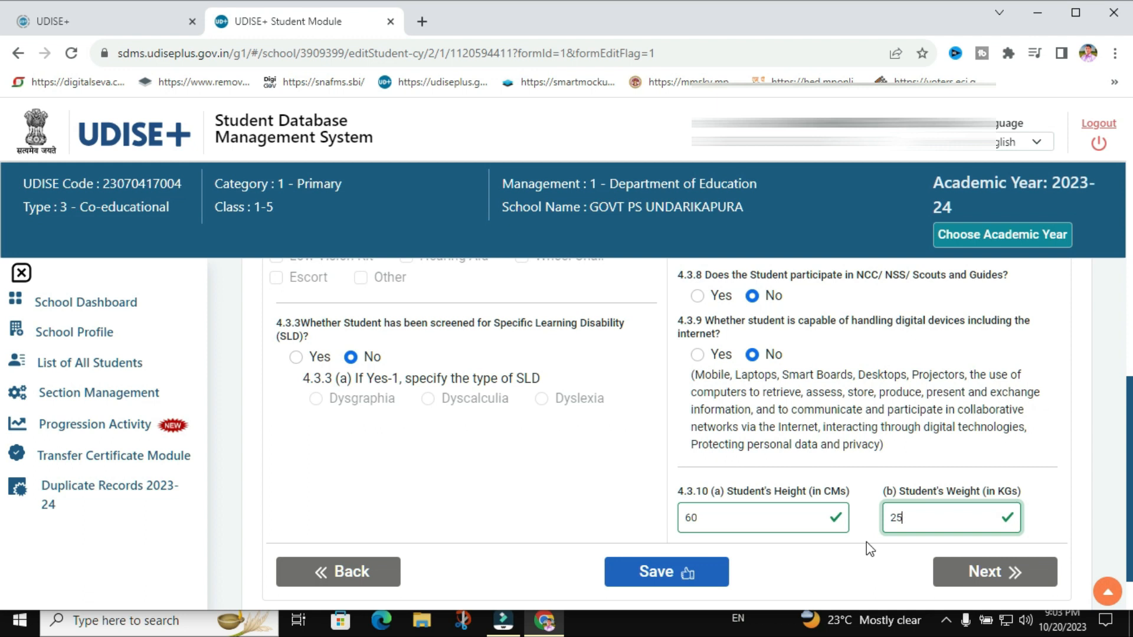
Step: Save the student's facility and other details and proceed to the Student Profile preview
scroll(656, 501, down, 1)
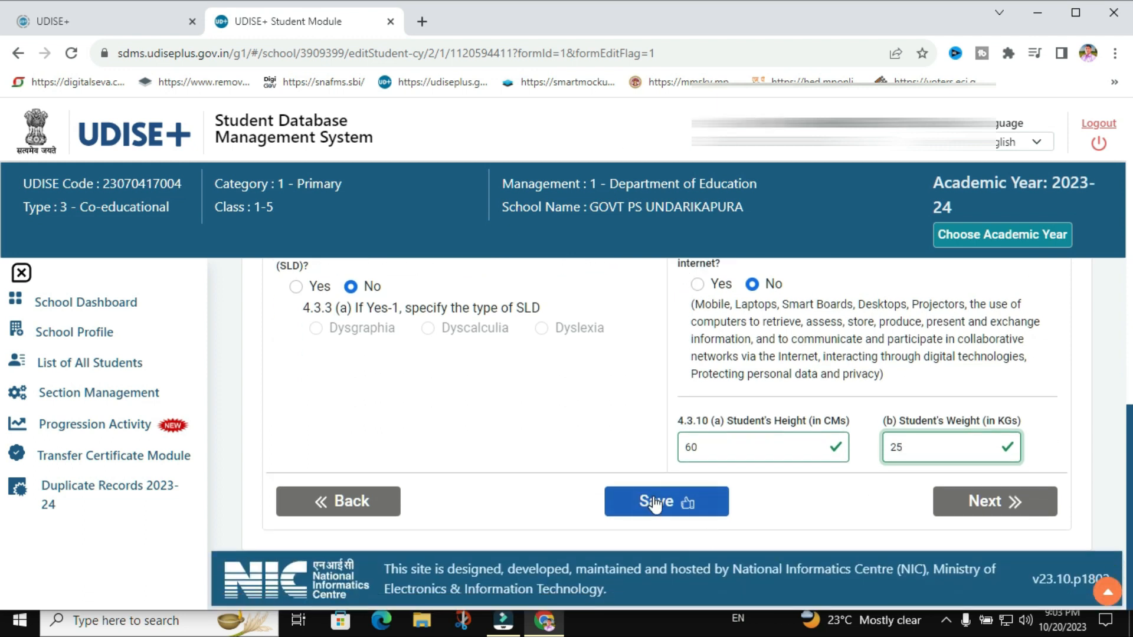
click(654, 503)
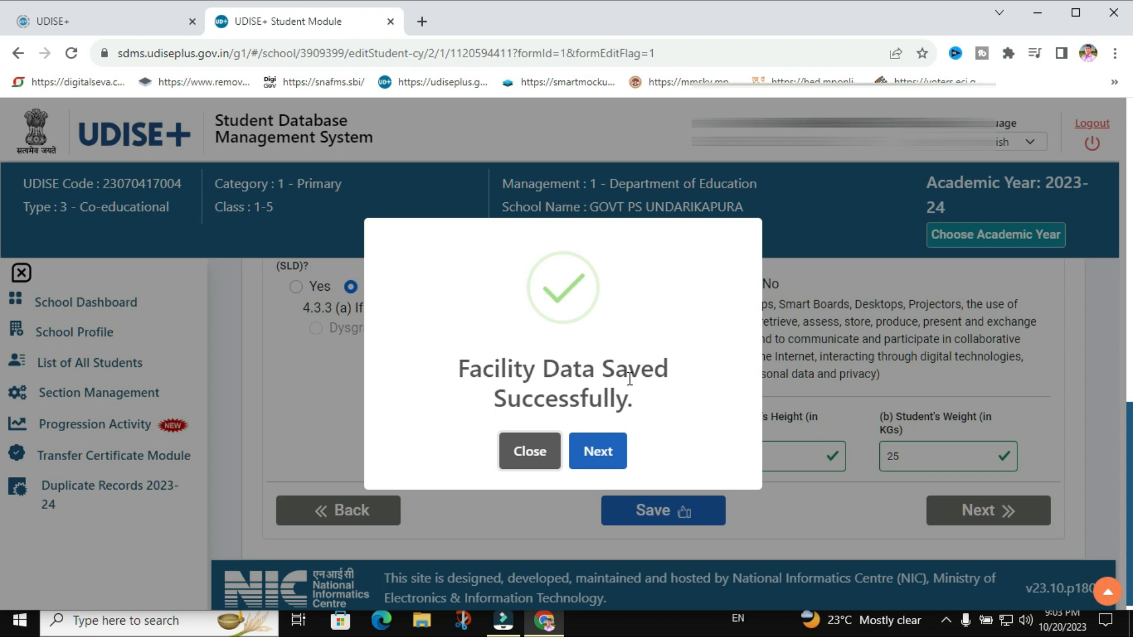
click(598, 452)
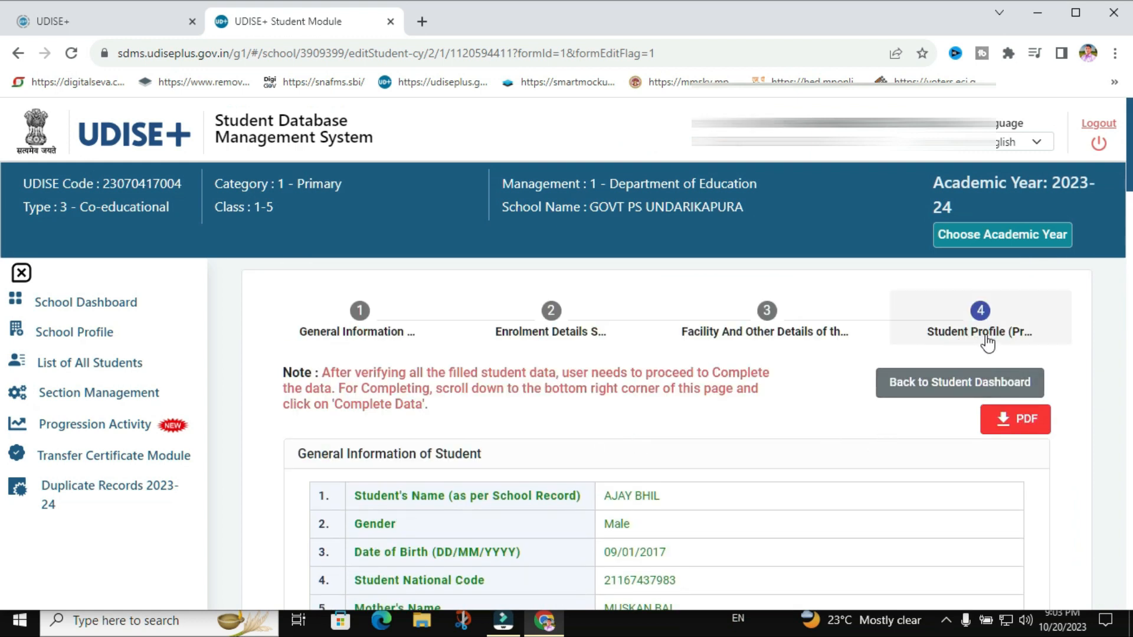
Step: Review the student's general, enrolment and facility details in the profile preview, and confirm the data as complete
scroll(707, 427, down, 3)
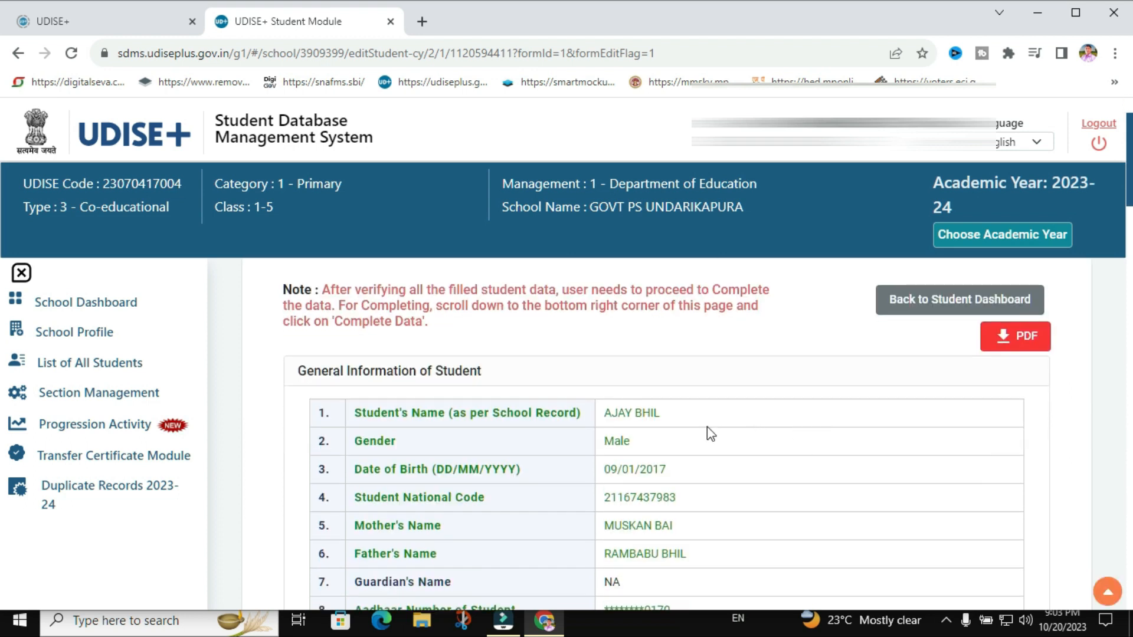
scroll(683, 369, down, 3)
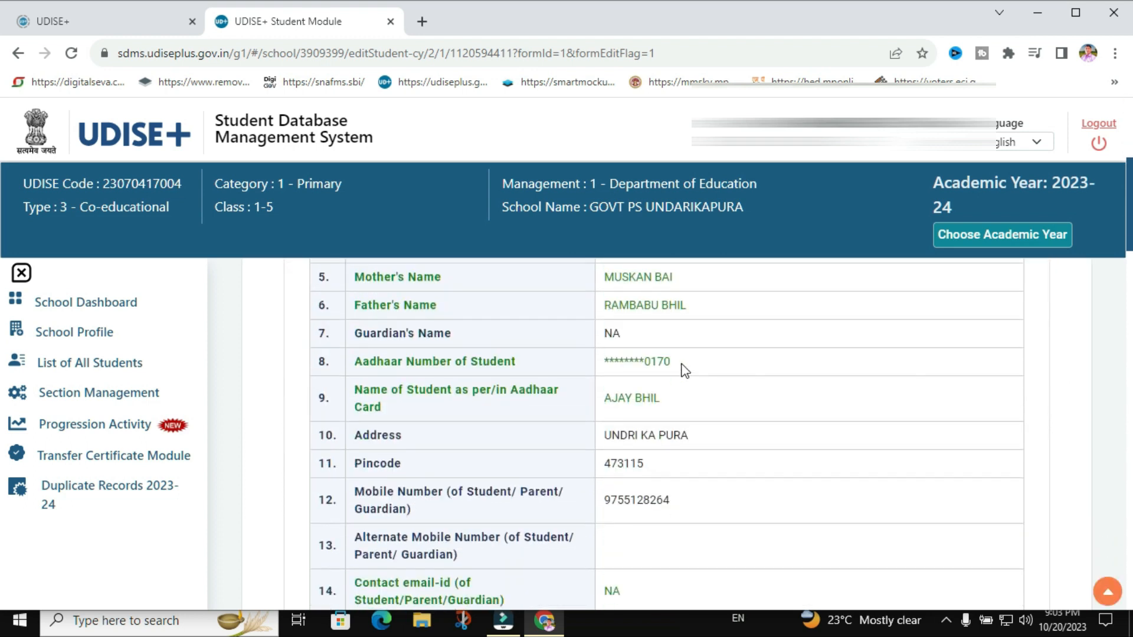
scroll(683, 371, down, 7)
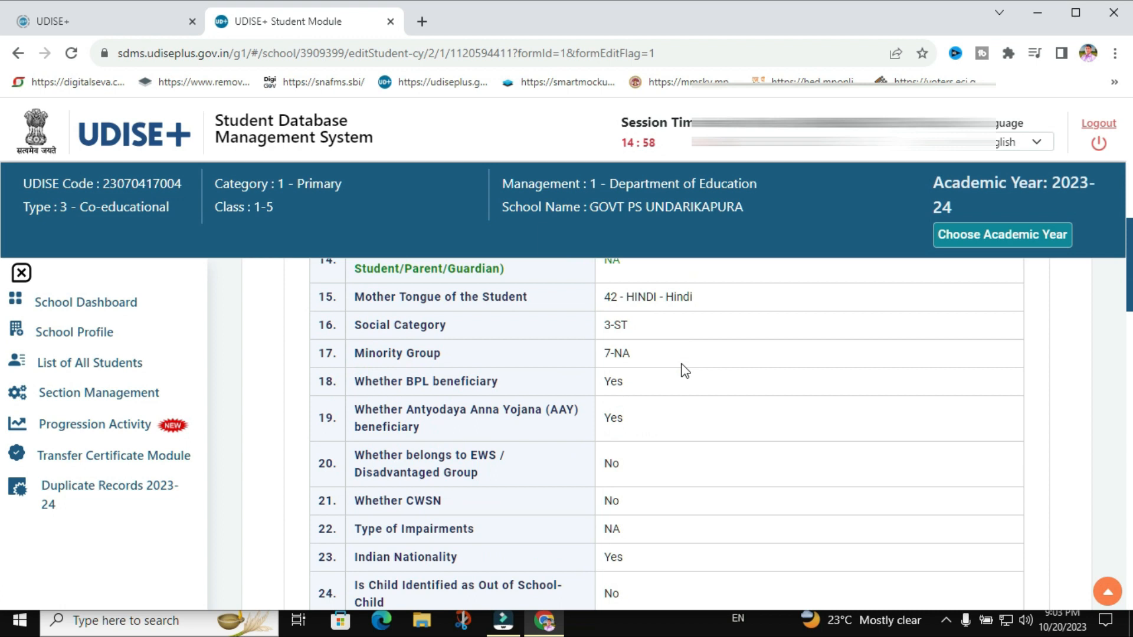
scroll(683, 370, down, 8)
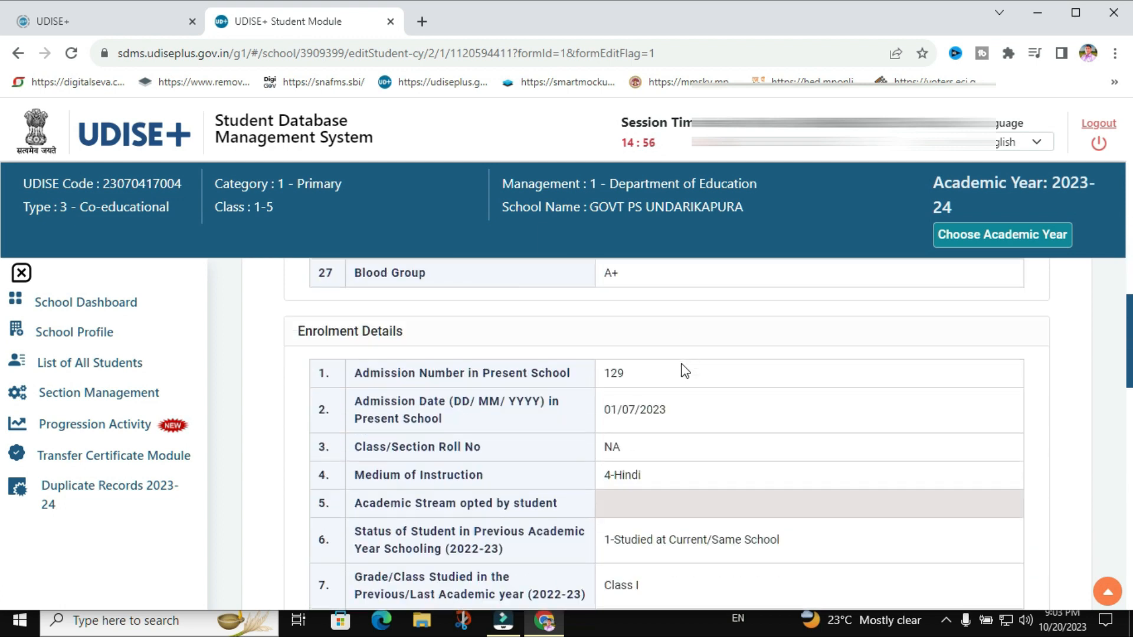
scroll(683, 371, down, 8)
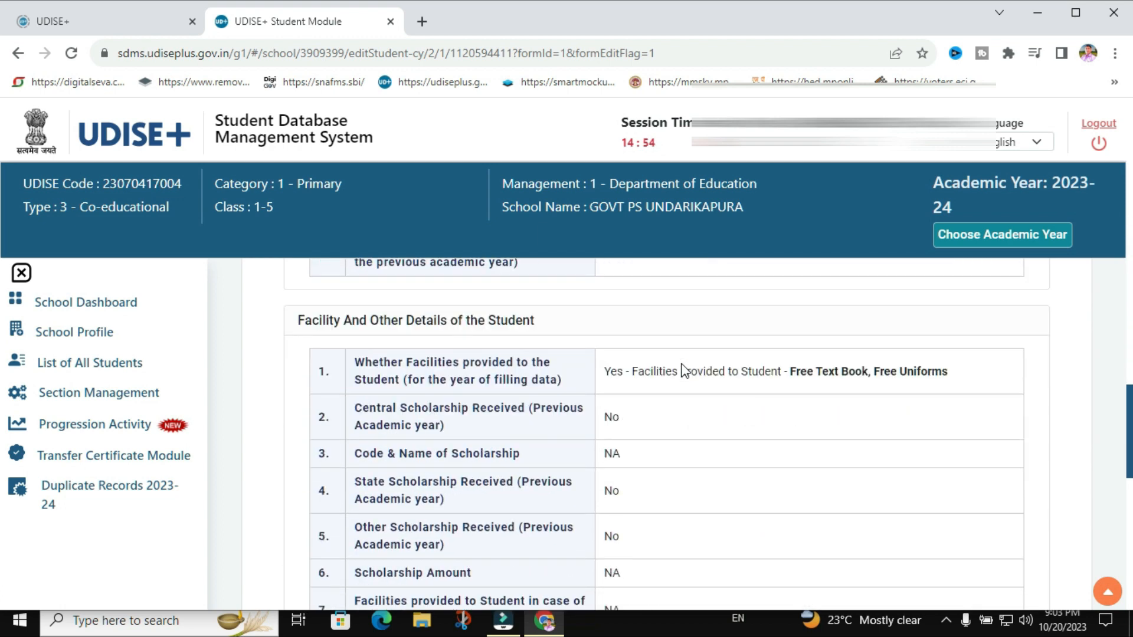
scroll(683, 371, down, 9)
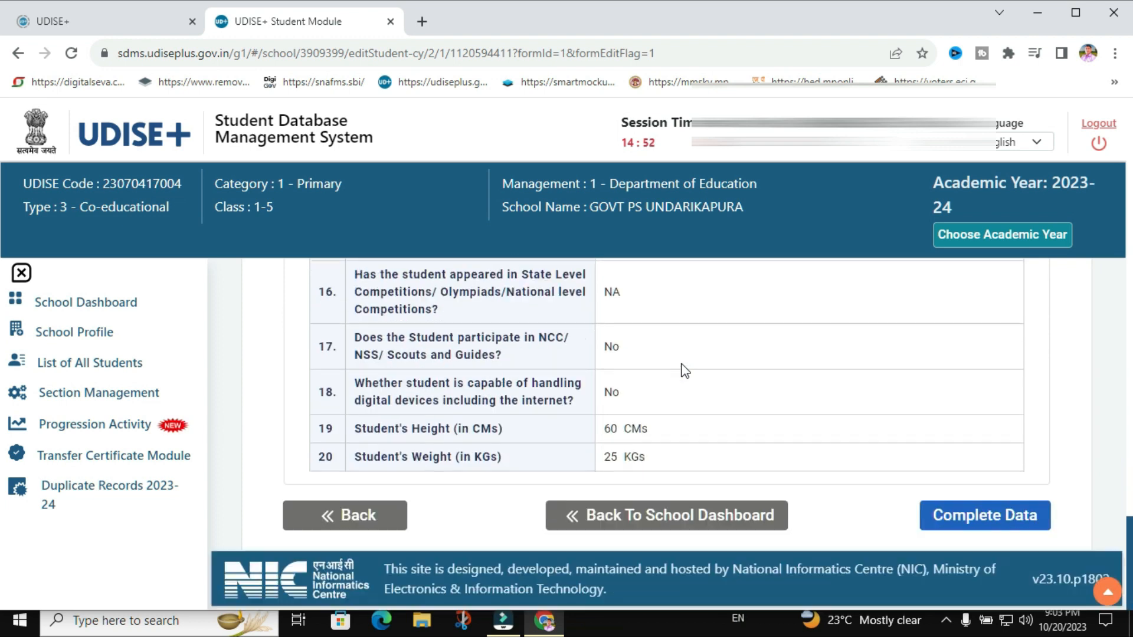
click(992, 520)
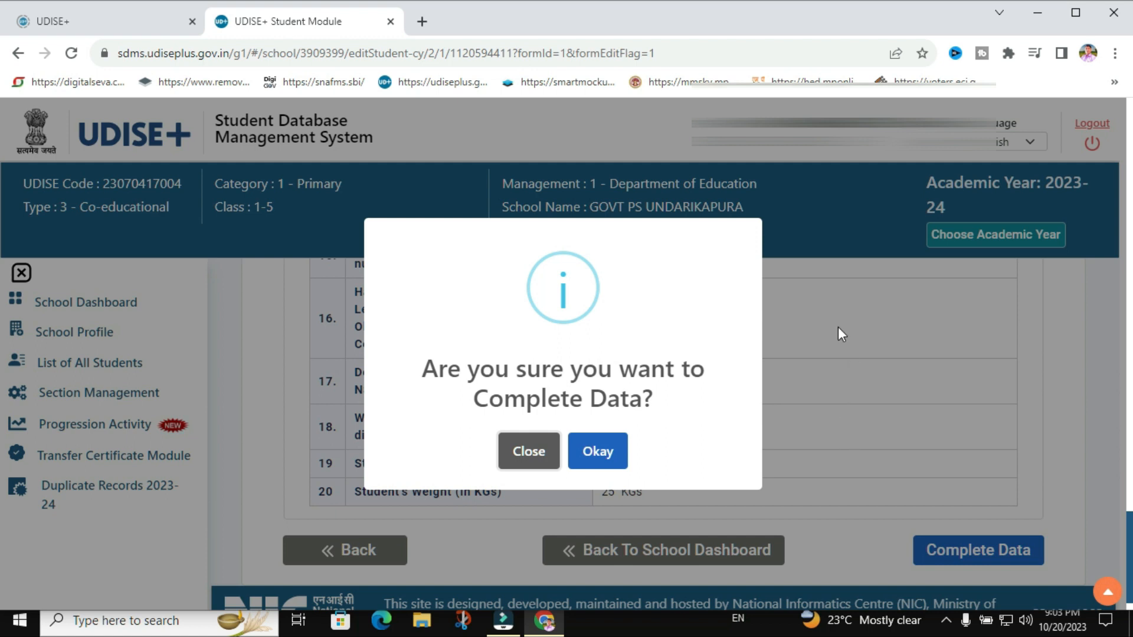
click(598, 454)
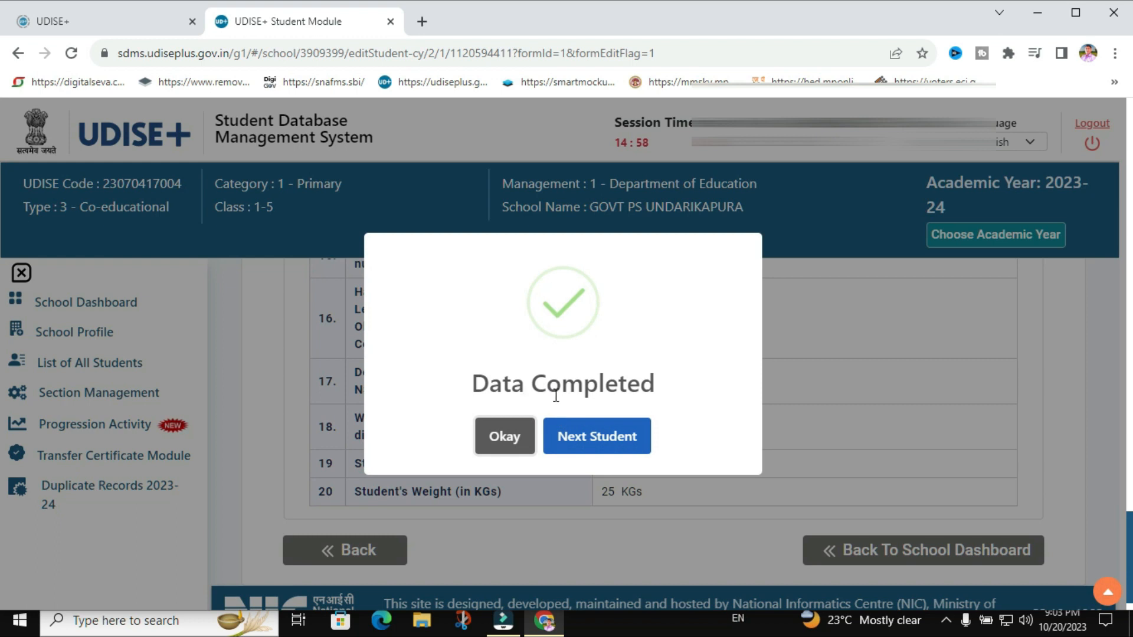
Step: Continue to the next student and examine the General Profile form down to the blood group field
click(598, 438)
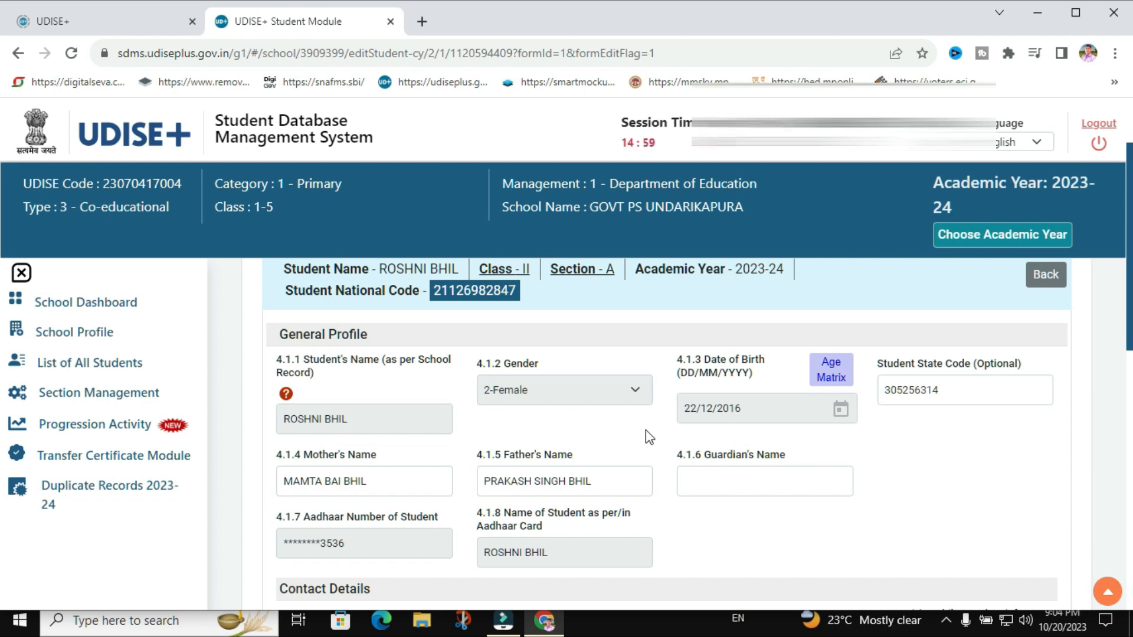
scroll(649, 437, down, 10)
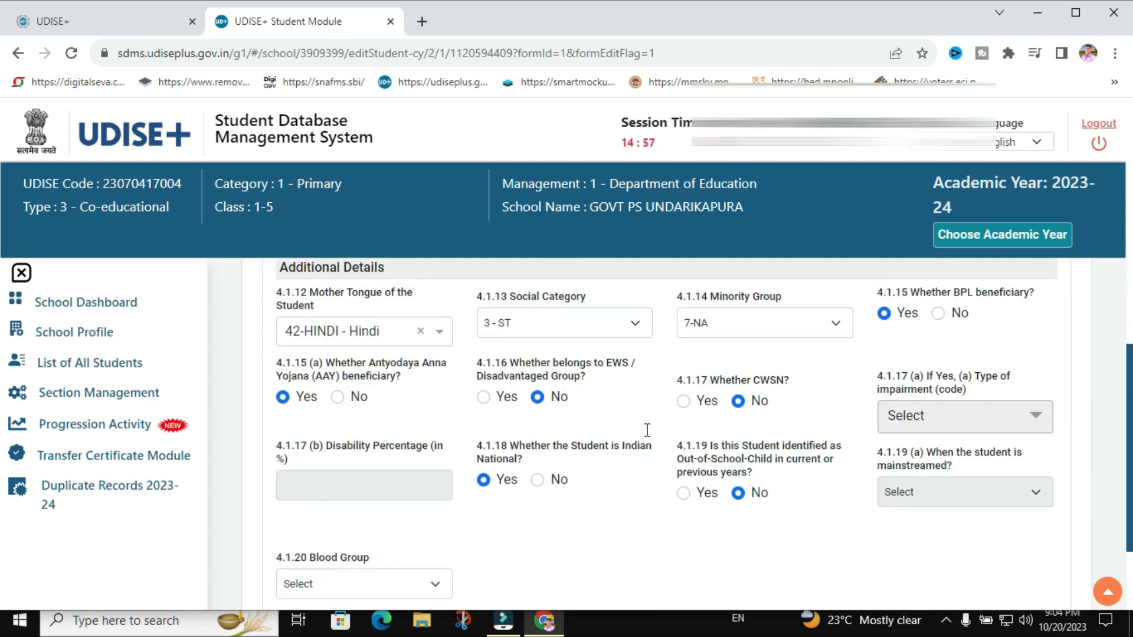
scroll(647, 430, down, 2)
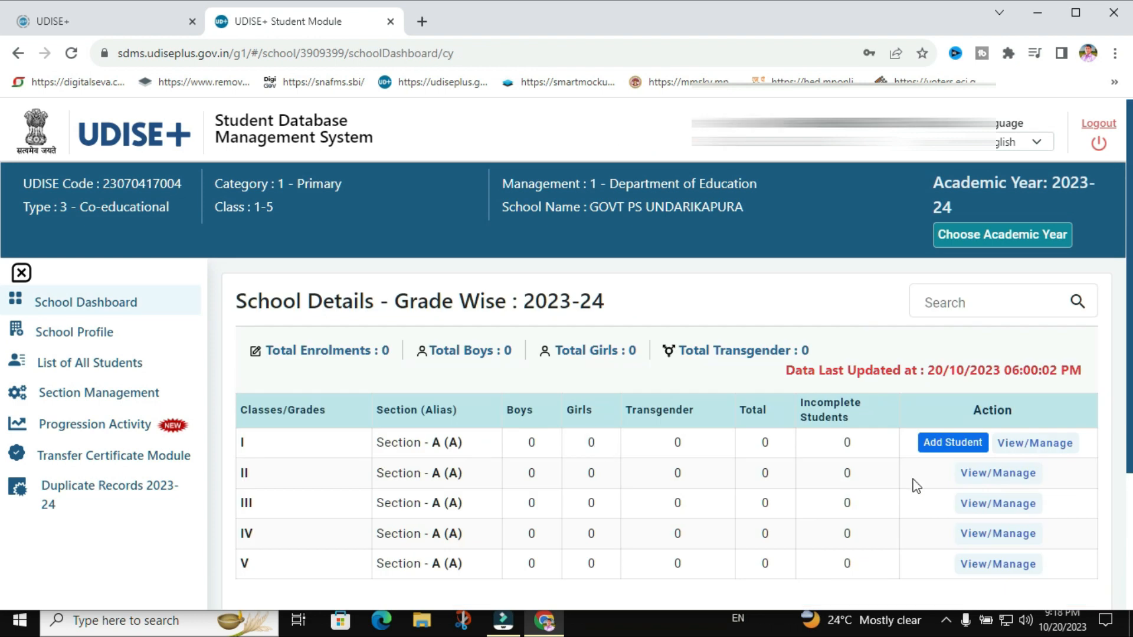
Step: Open the Class II student list for 2023-24 and examine each student's entry status and form status
click(983, 472)
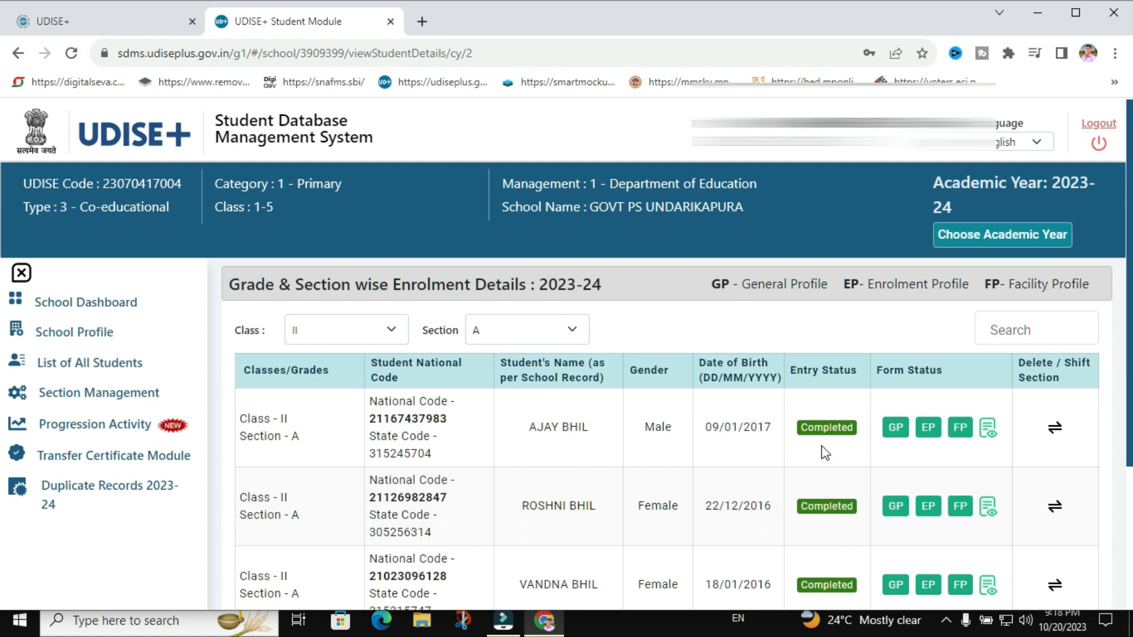
scroll(828, 483, down, 3)
scroll(832, 490, up, 3)
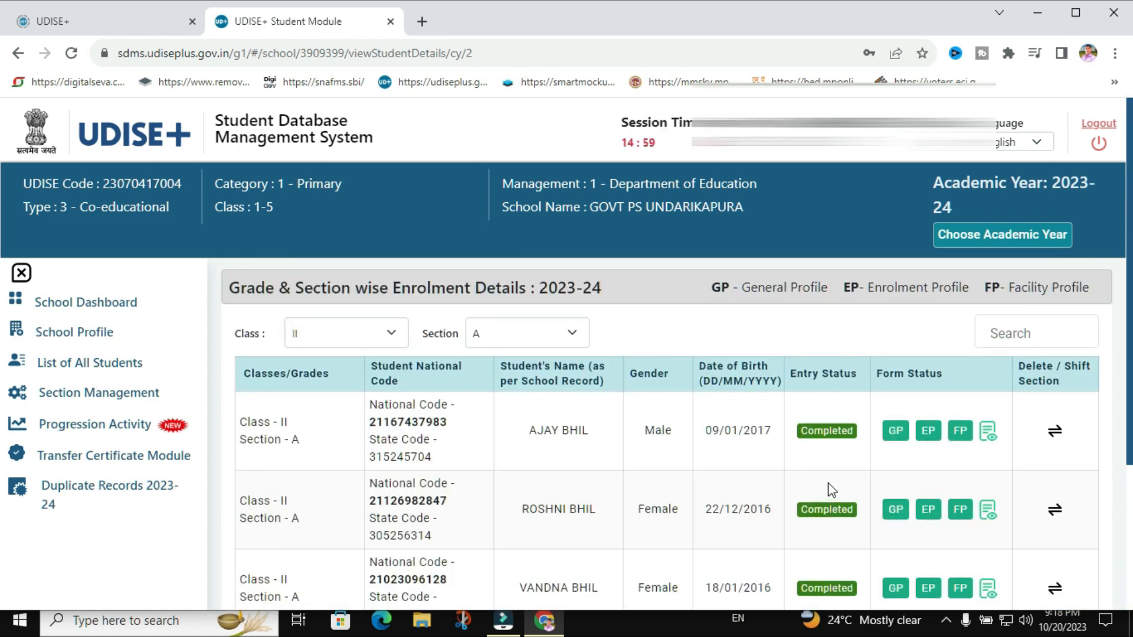
scroll(832, 490, down, 3)
scroll(832, 490, up, 3)
scroll(833, 490, down, 3)
scroll(833, 490, up, 3)
Step: Switch the enrolment list to Class I and check it for student records
click(391, 331)
click(327, 356)
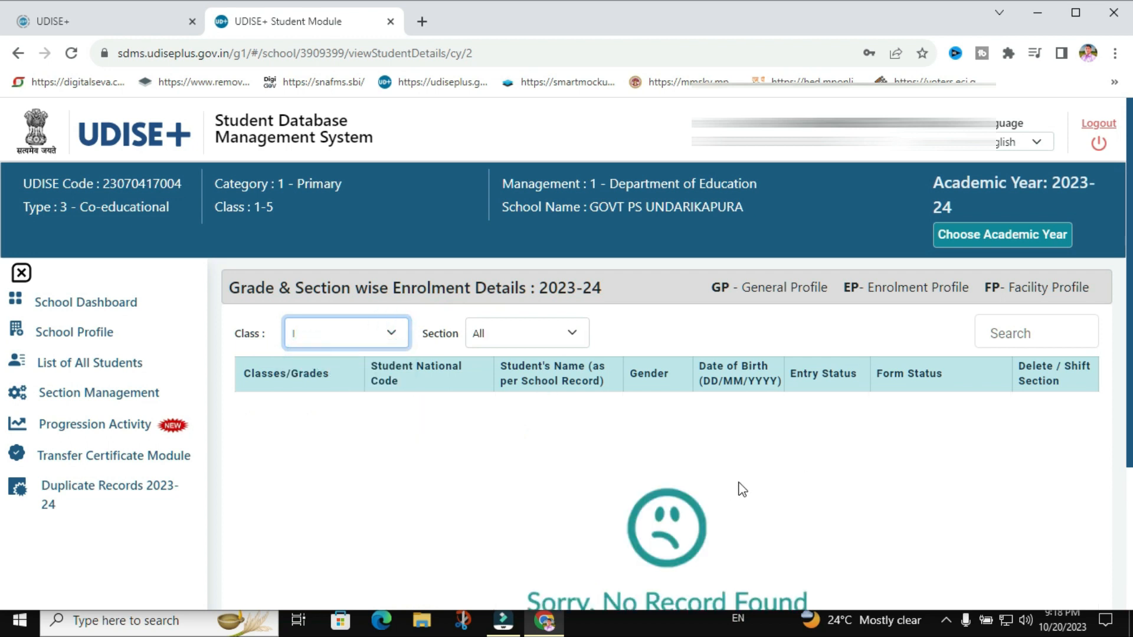
scroll(743, 489, down, 3)
scroll(746, 486, up, 3)
scroll(772, 472, down, 3)
scroll(772, 472, up, 3)
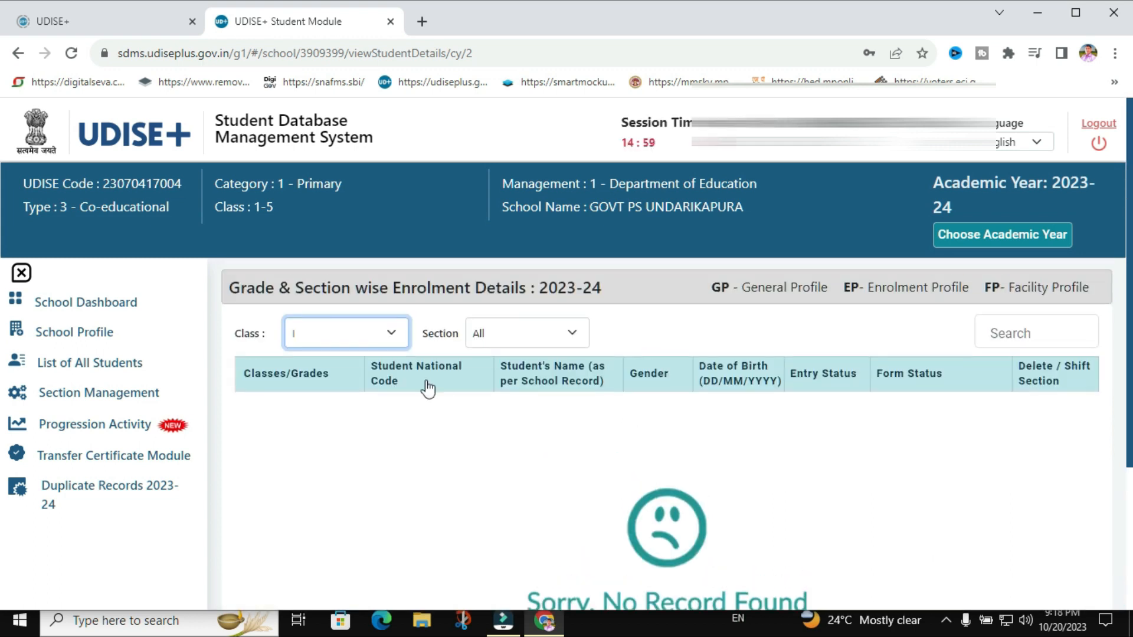
Step: Return the enrolment list to Class II and check the entry status of all its students
click(379, 335)
click(304, 371)
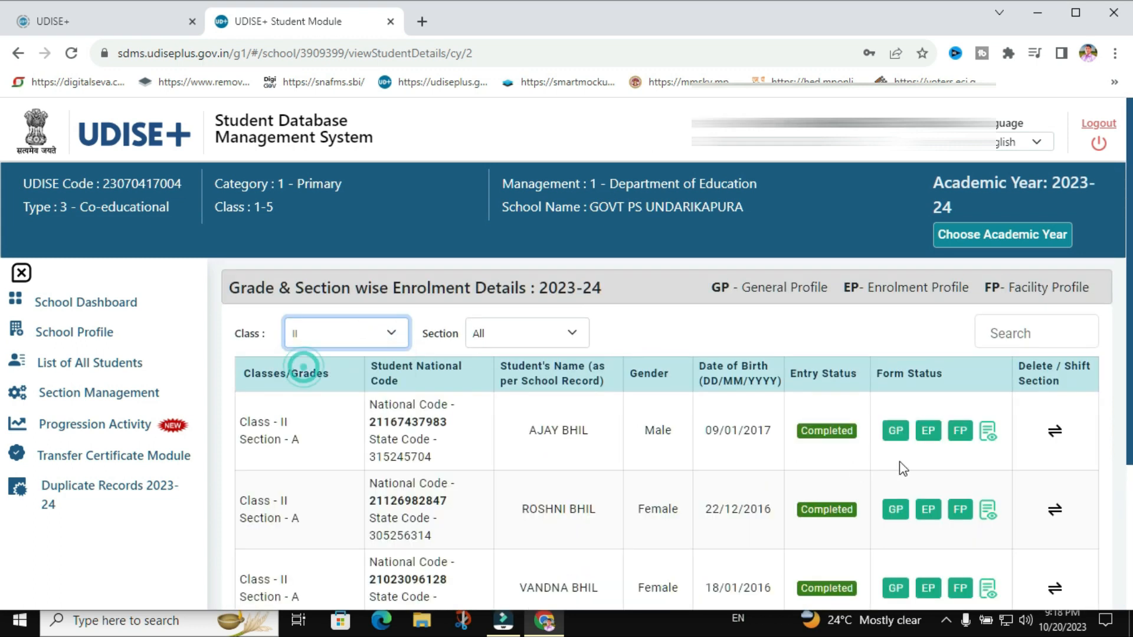
scroll(834, 442, down, 2)
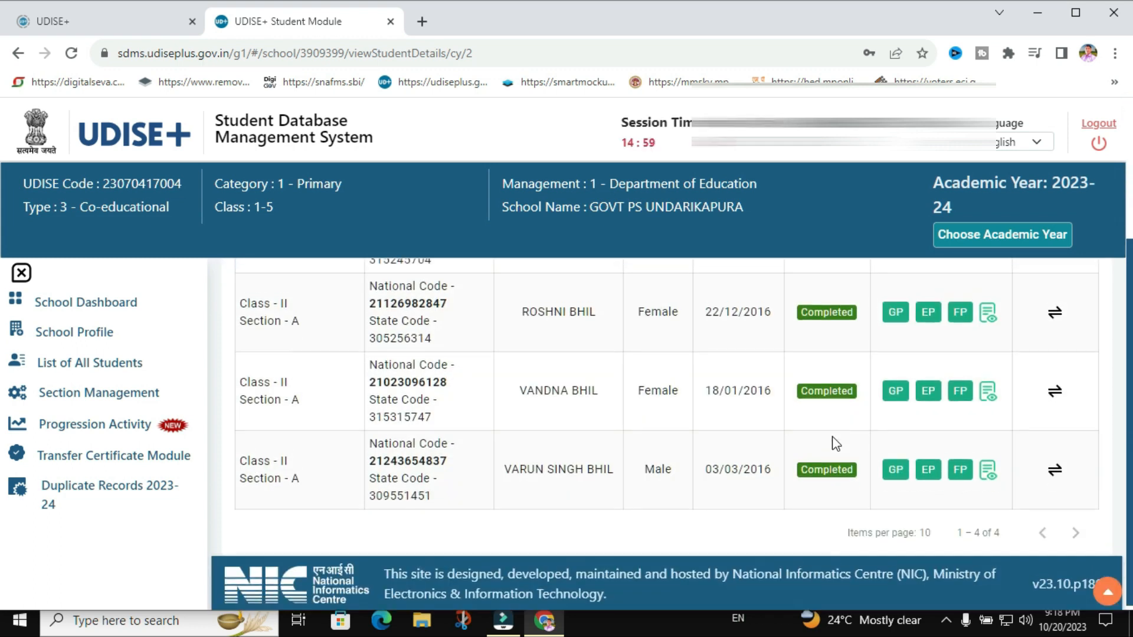
scroll(835, 443, up, 2)
Step: Show the Class III and Class IV enrolment lists in turn and check their students' entry status
click(383, 338)
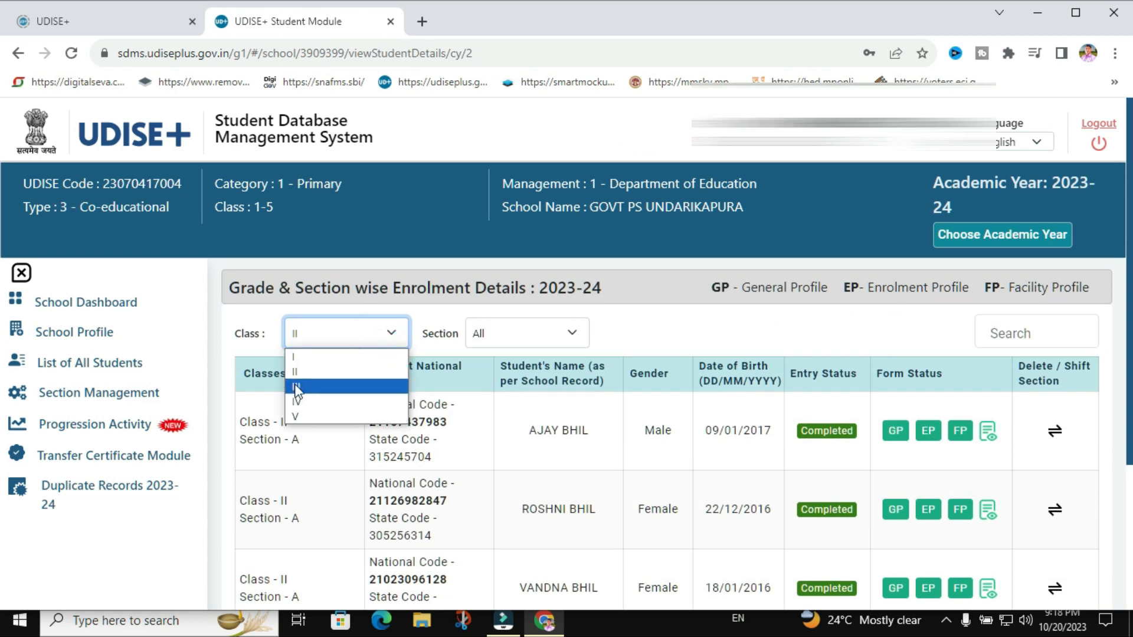
click(295, 388)
click(355, 334)
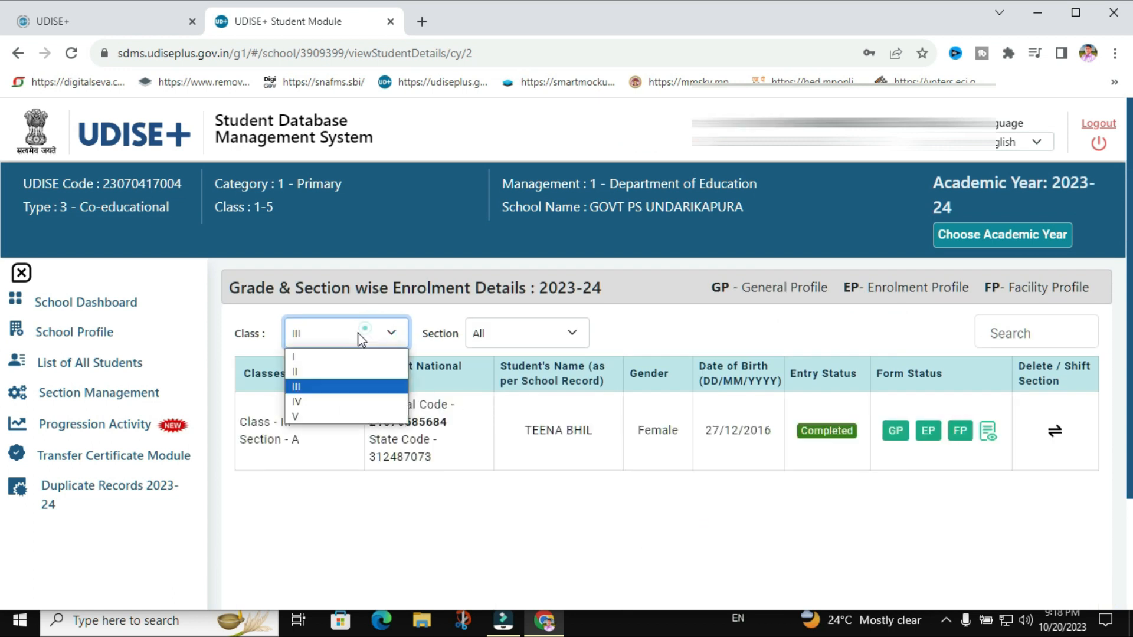
click(297, 399)
scroll(828, 499, down, 3)
scroll(827, 498, up, 3)
click(384, 339)
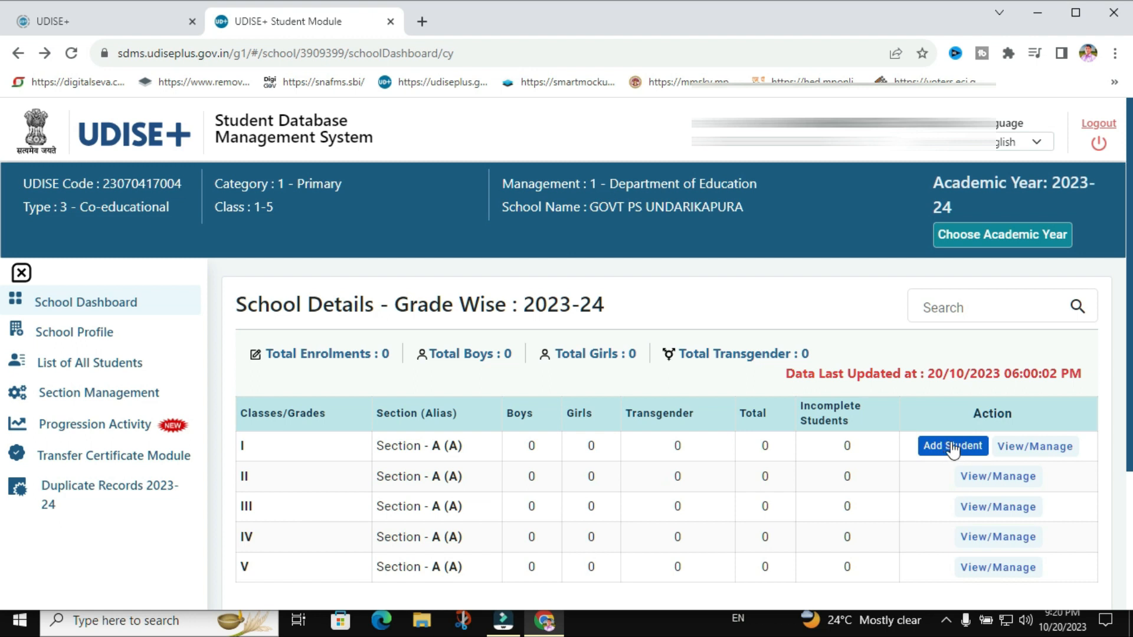
Step: Open the Add Student form for Class I, Section A, and examine its General Profile and Contact Details fields
click(952, 445)
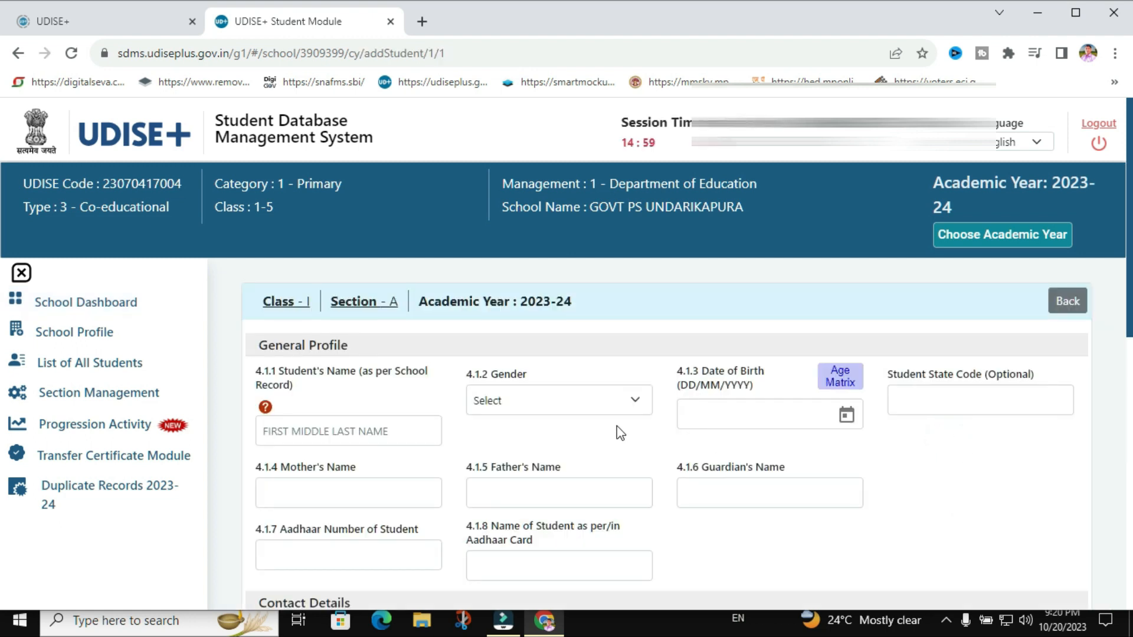
scroll(617, 431, down, 3)
scroll(613, 430, up, 3)
scroll(607, 443, down, 3)
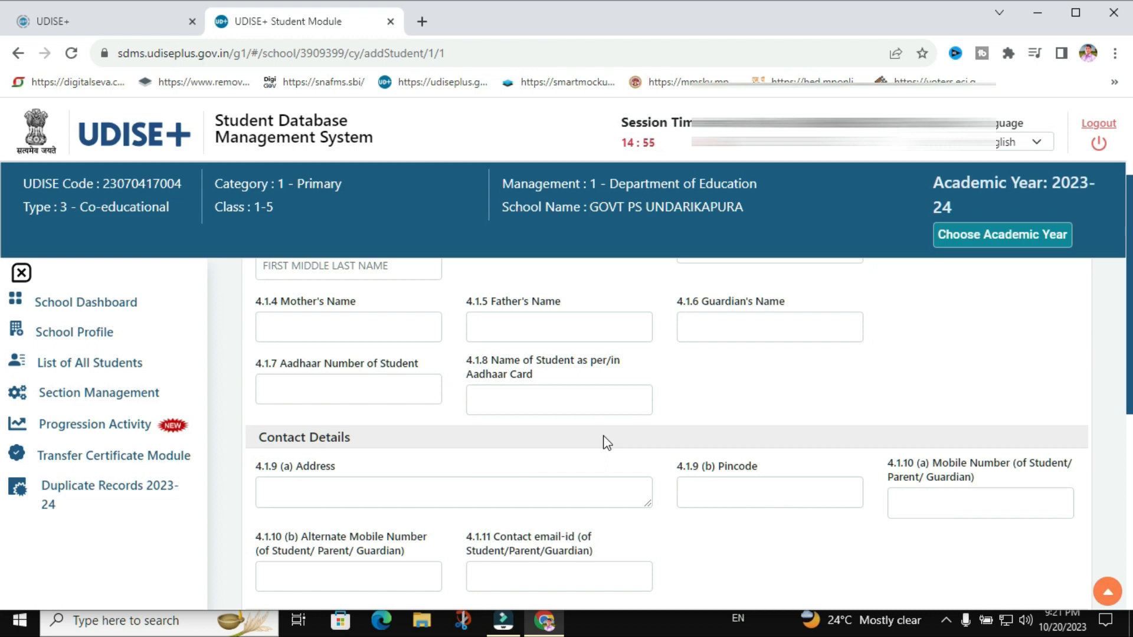
scroll(607, 443, up, 3)
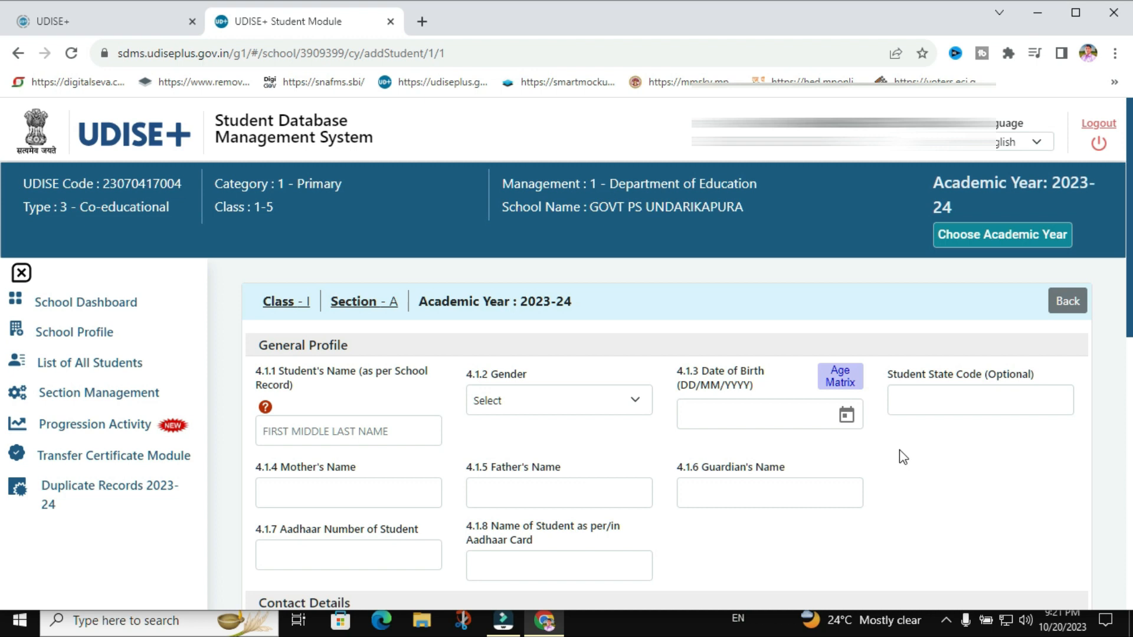
scroll(749, 397, down, 4)
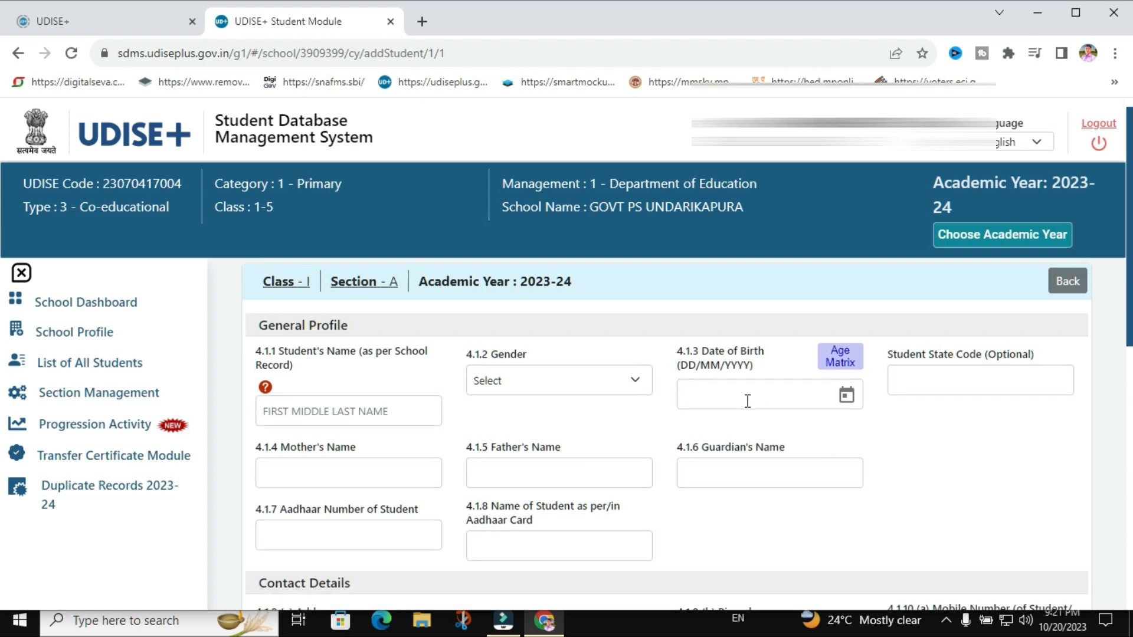
scroll(585, 402, up, 3)
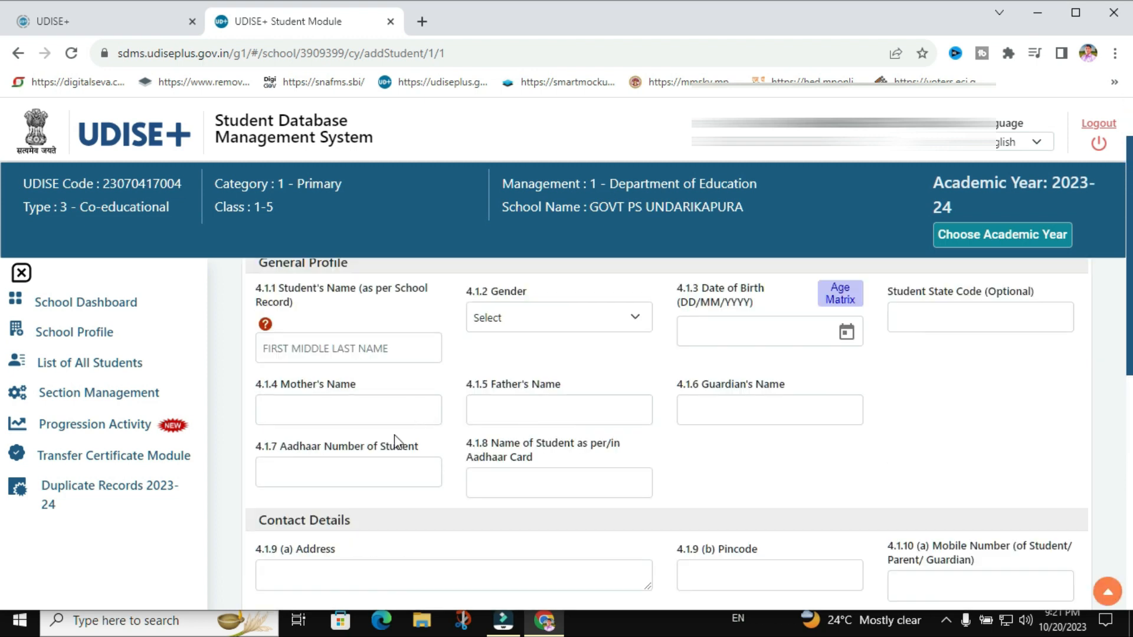
Step: Examine the new-student form's remaining fields, from Contact Details through Additional Details to the blood group
scroll(390, 453, down, 3)
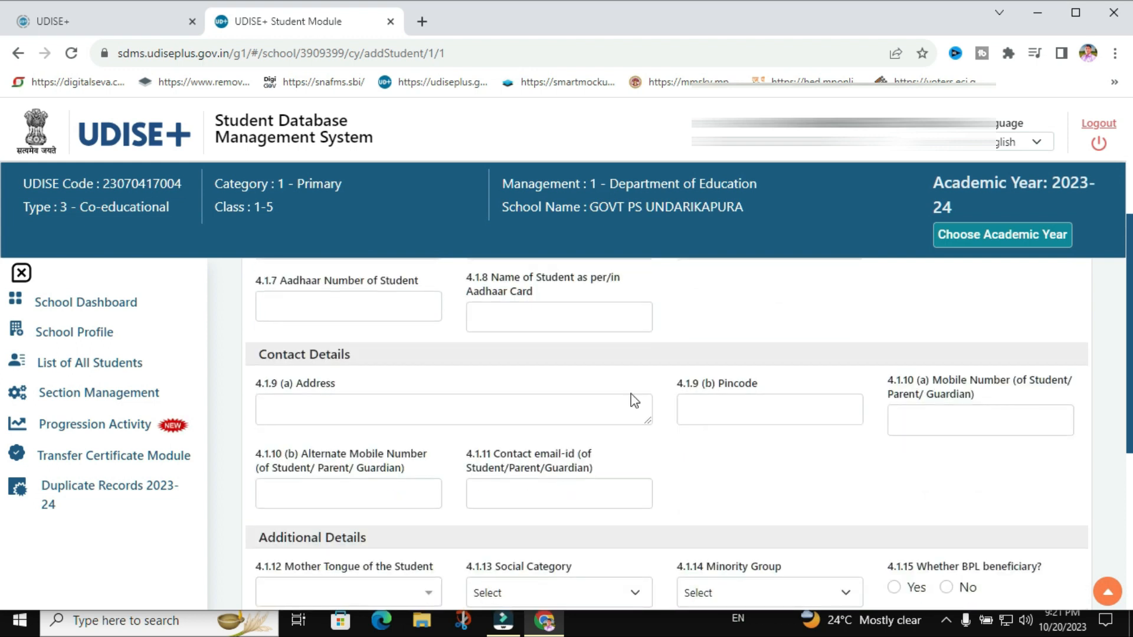
scroll(711, 398, down, 4)
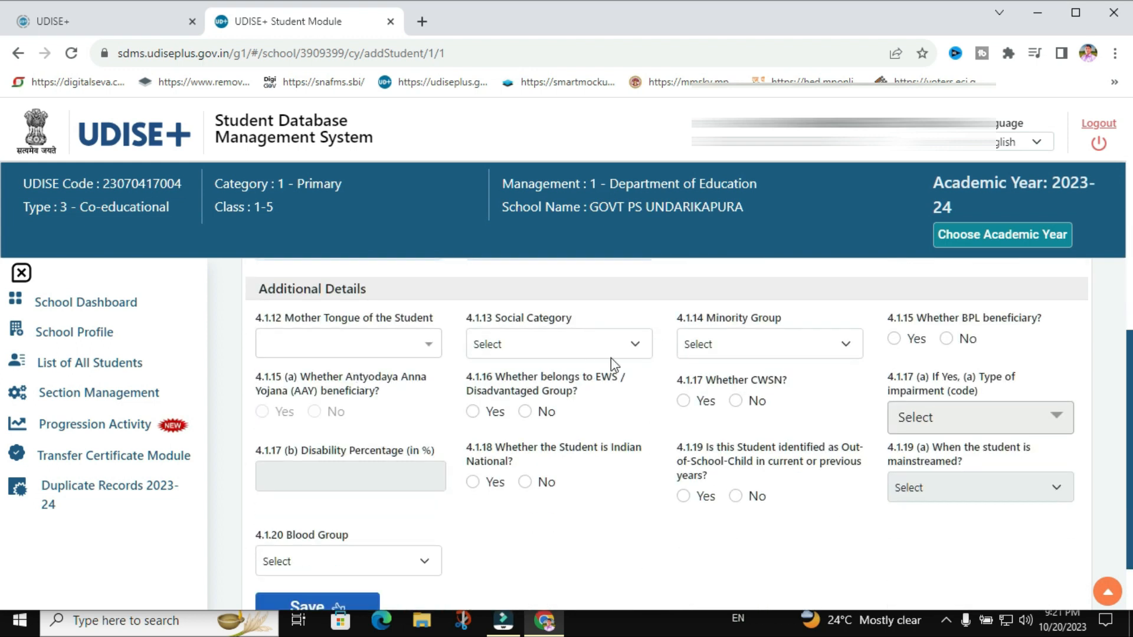
scroll(634, 353, down, 2)
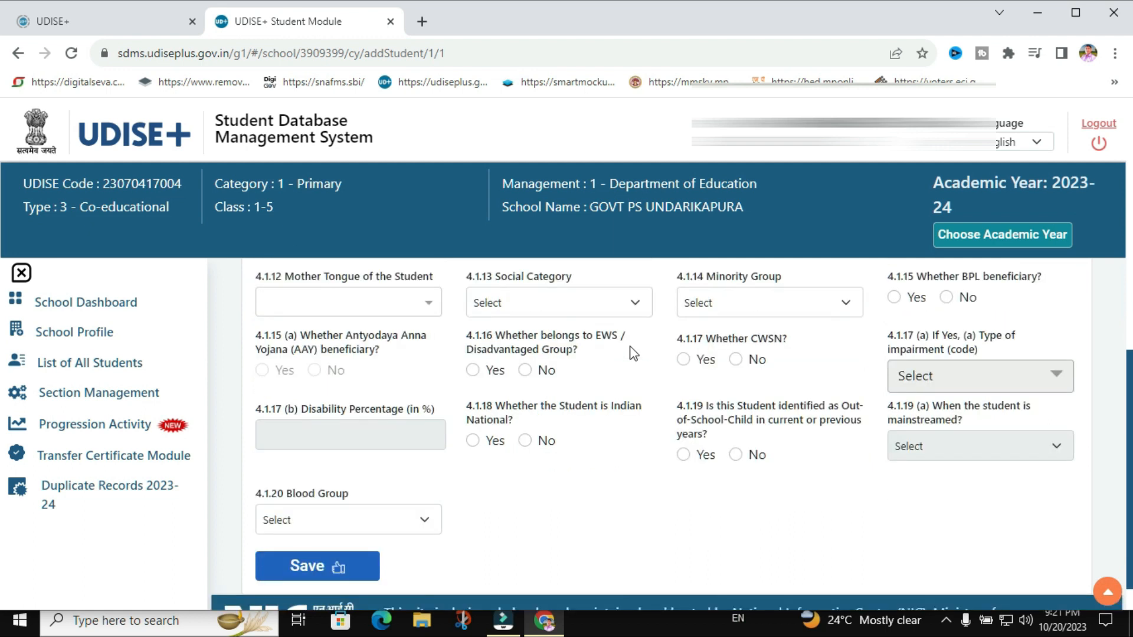
scroll(633, 353, up, 10)
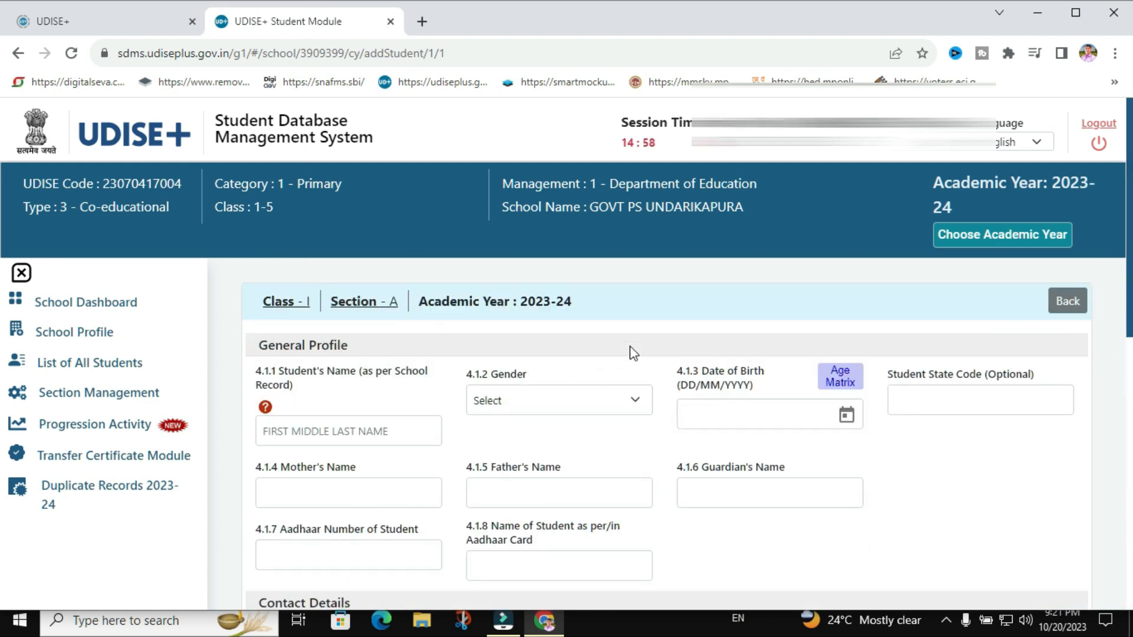
Step: Leave the Add Student form and examine the 2022-23 to 2023-24 Import Student search by national code and date of birth
click(1066, 304)
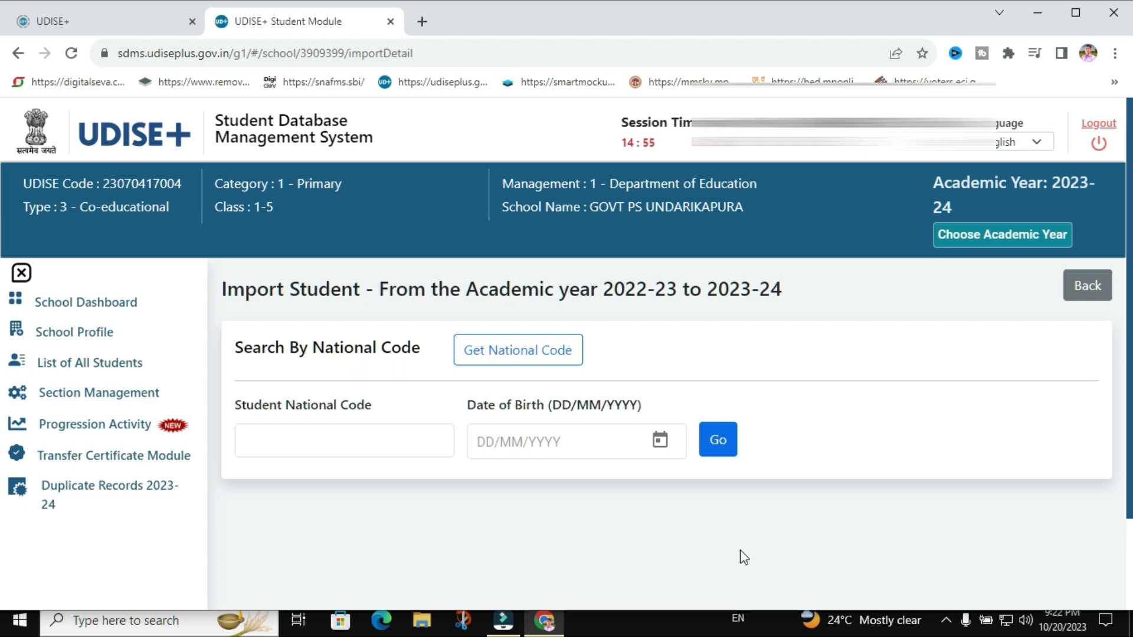
click(588, 441)
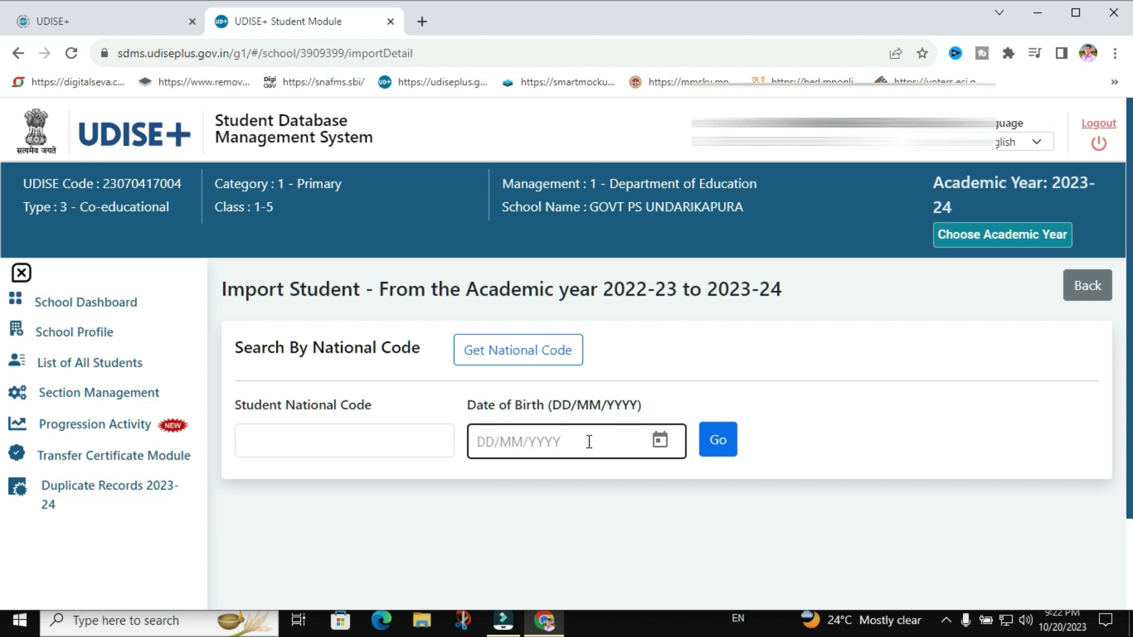
click(785, 519)
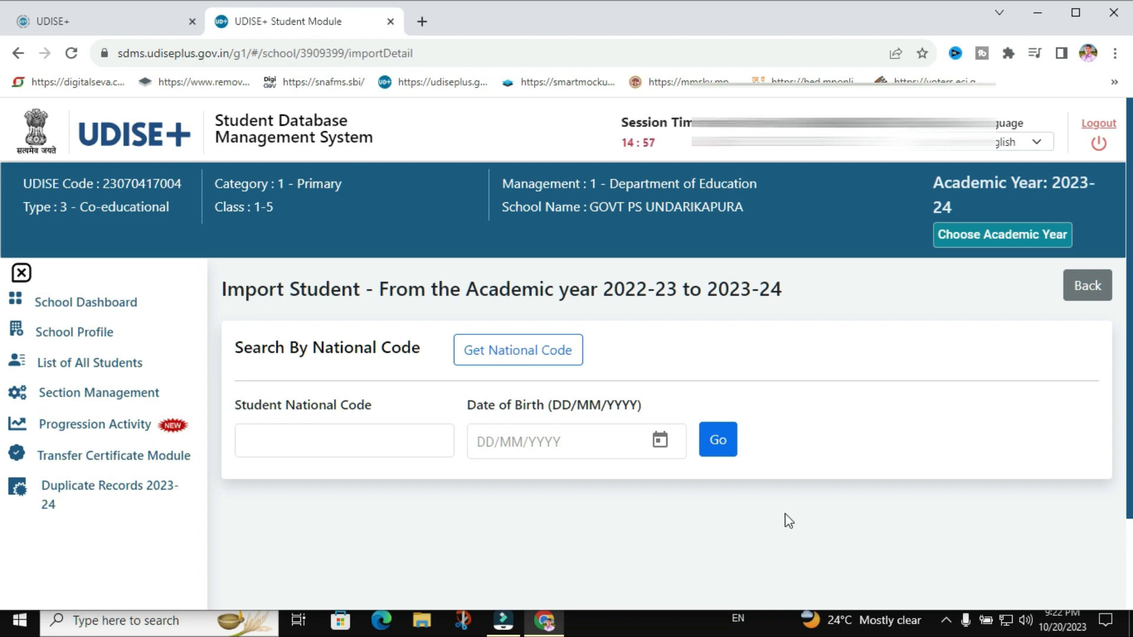